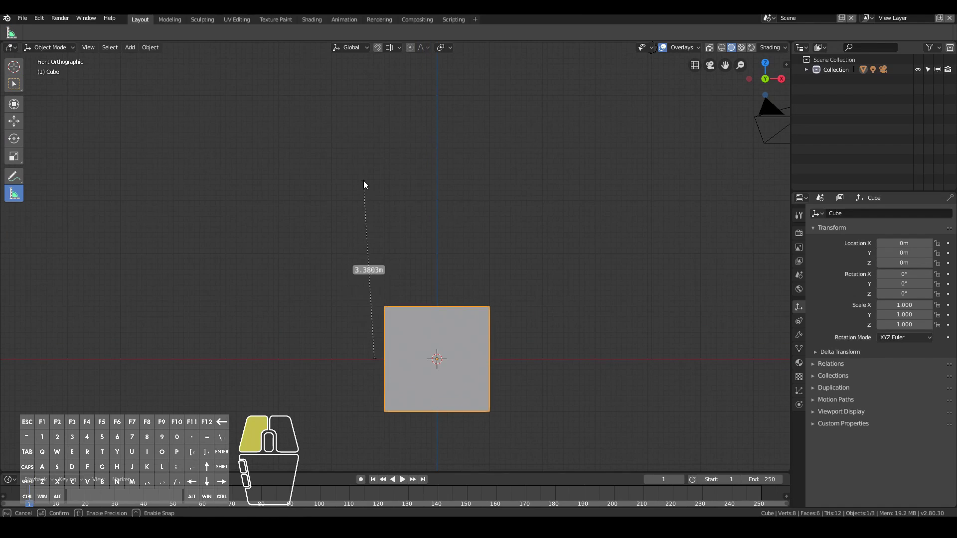
Measure a wall height beside the cube with a vertical ruler, and raise the cube to Z 1 m with its top extended upward
left_click_drag(364, 184, 373, 190)
left_click(458, 312)
middle_click_drag(459, 297, 448, 260)
key("KP_1")
key("KP_1")
middle_click_drag(456, 310, 448, 279)
key("KP_1")
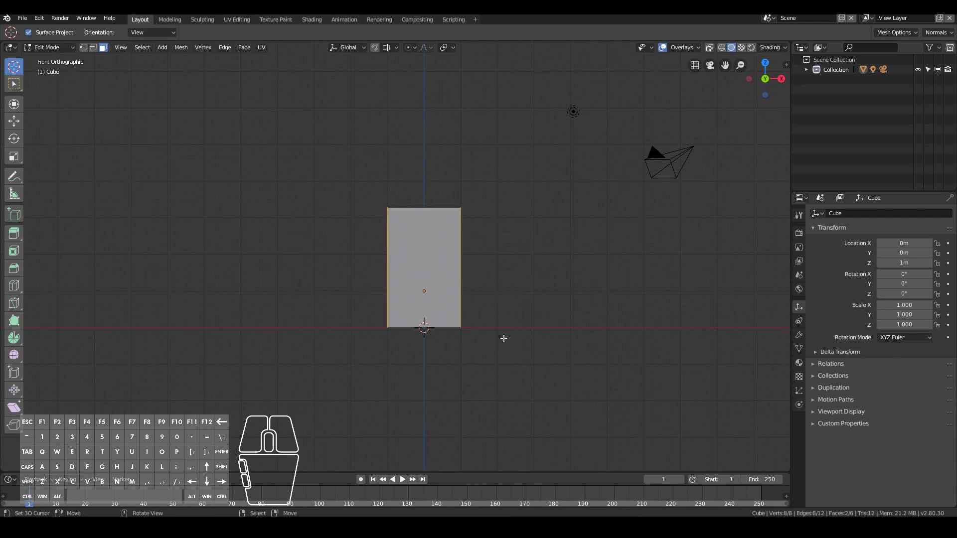
Widen the house block along X and pull its side face outward to lengthen the block along Y
key("s")
key("x")
left_click(738, 342)
middle_click_drag(737, 342, 378, 304)
left_click(363, 301)
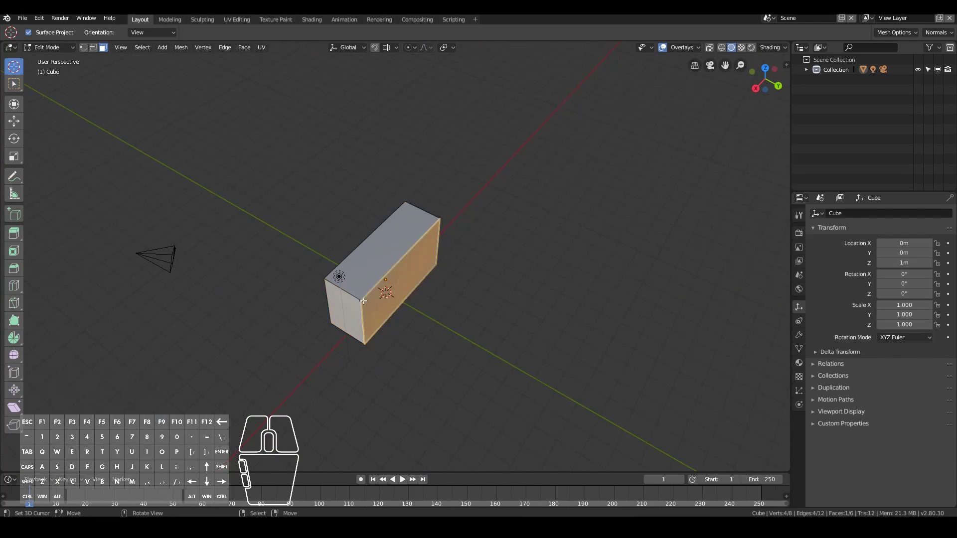
left_click(691, 361)
middle_click_drag(691, 361, 241, 329)
Extrude the block's top face into a thin roof slab whose eaves overhang the walls
left_click(416, 218)
middle_click_drag(417, 218, 348, 171)
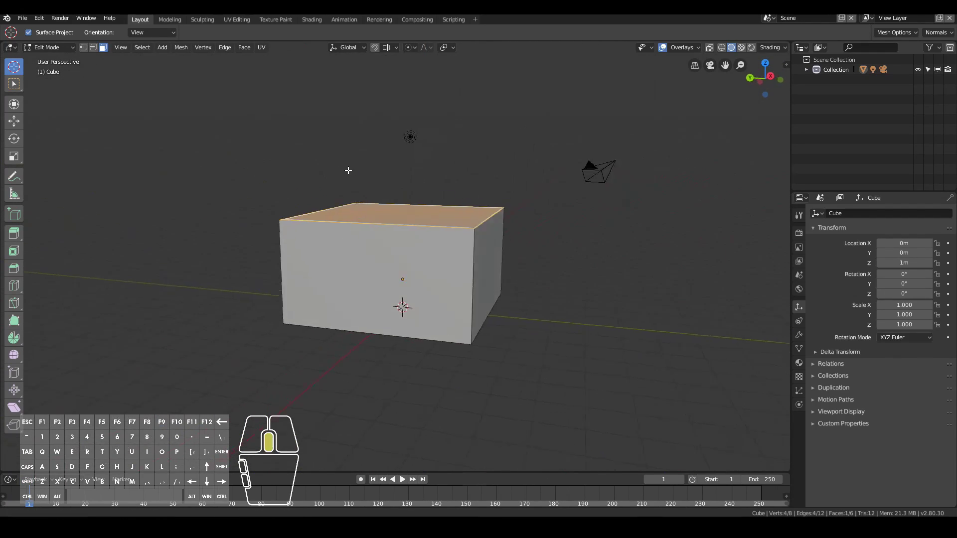
key("ctrl+z")
middle_click_drag(514, 263, 125, 249)
left_click(14, 232)
middle_click_drag(58, 252, 343, 290)
left_click(14, 250)
middle_click_drag(60, 251, 547, 258)
key("e")
right_click(544, 260)
left_click(568, 266)
key("e")
Add a centred loop cut across the roof slab and raise it along Z to form a gable ridge
middle_click_drag(284, 322, 417, 244)
key("ctrl+r")
left_click(421, 319)
right_click(421, 319)
key("g")
key("z")
left_click(457, 154)
middle_click_drag(458, 155, 405, 291)
Return the house to Object Mode and save the scene as a Blender file
key("3")
key("Tab")
left_click(23, 18)
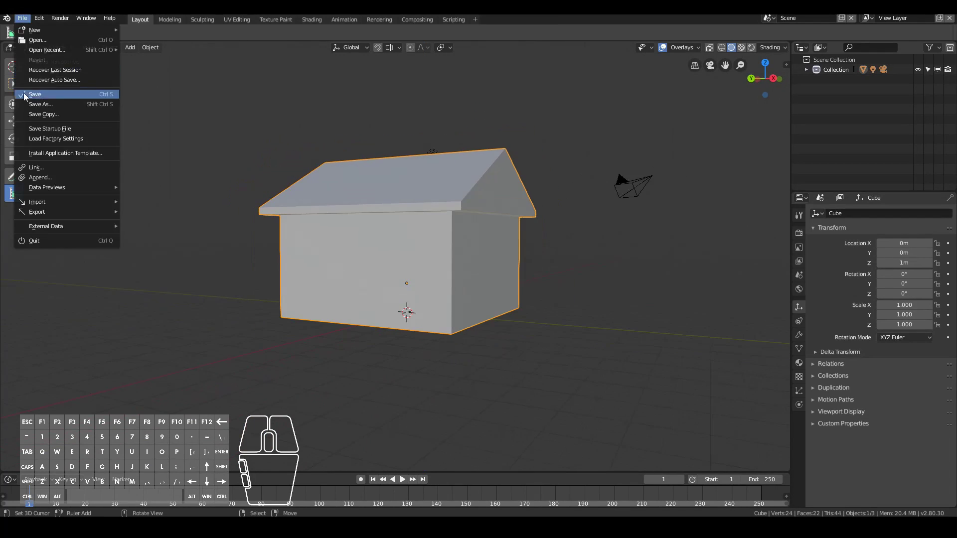
left_click(35, 92)
left_click(924, 60)
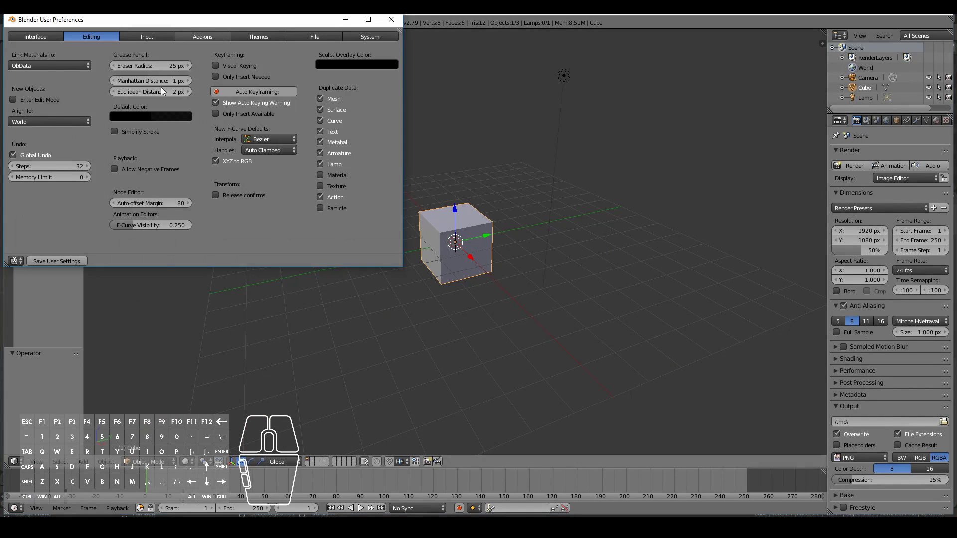
In Blender 2.79, enable the Archimesh add-on in the user preferences
left_click(198, 37)
left_click(45, 55)
type("archime")
left_click(391, 19)
Add an Archimesh panel window to the empty scene and set the render engine to Cycles Render
key("shift+a")
left_click(486, 337)
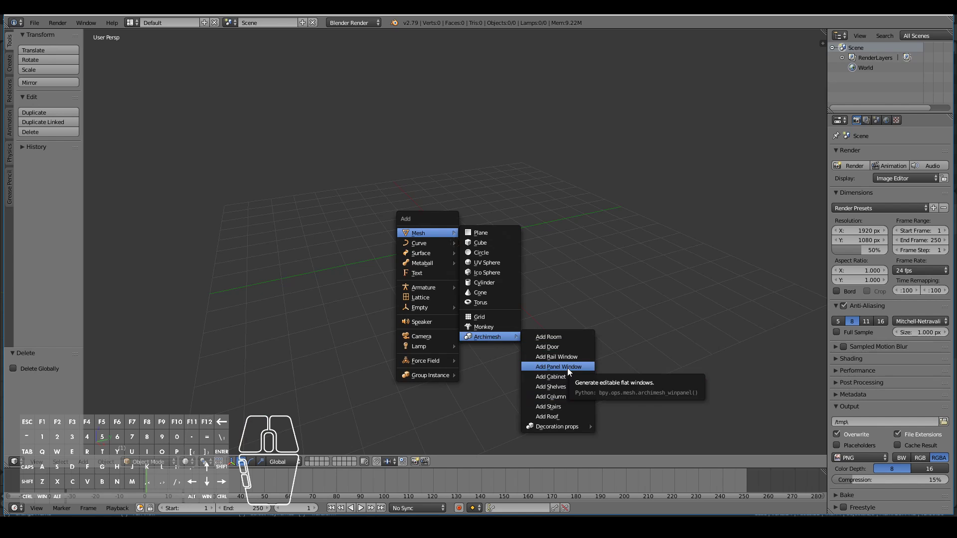
left_click(567, 368)
scroll(457, 312, "up", 4)
key("n")
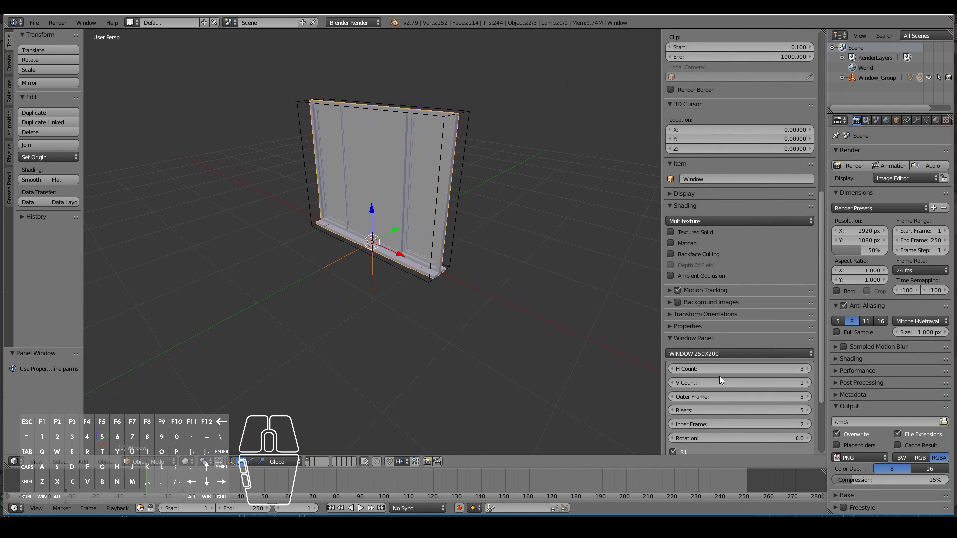
left_click(352, 22)
left_click(347, 57)
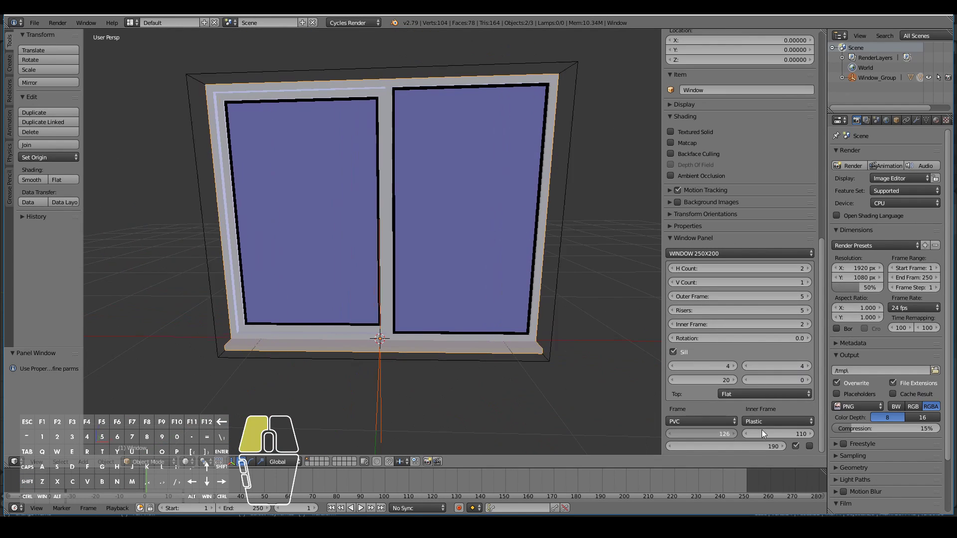
Adjust the panel window to 110-wide panes, height 201, sill values 8 and 21, inner frame 1 and an arched top
scroll(684, 433, "down", 2)
middle_click_drag(688, 433, 745, 450)
left_click_drag(731, 372, 771, 376)
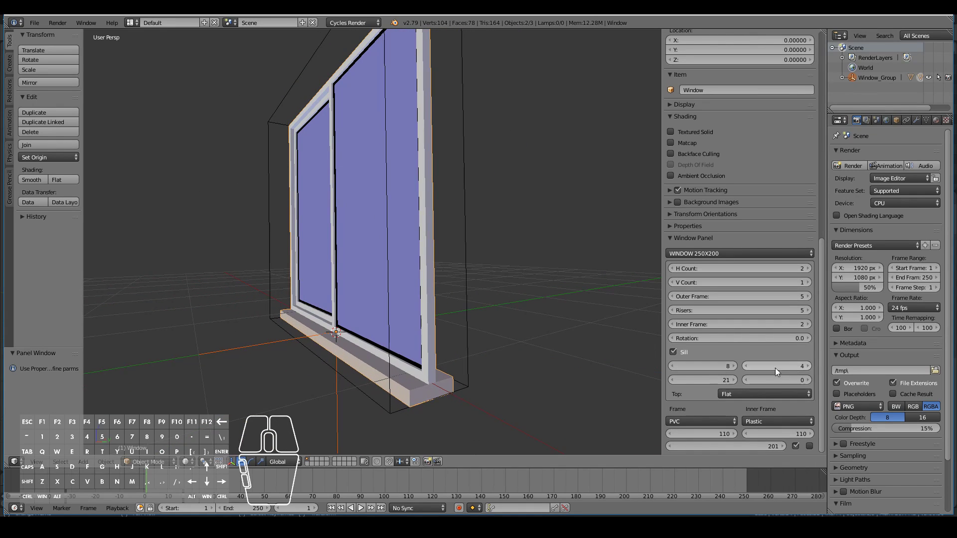
middle_click_drag(561, 376, 448, 344)
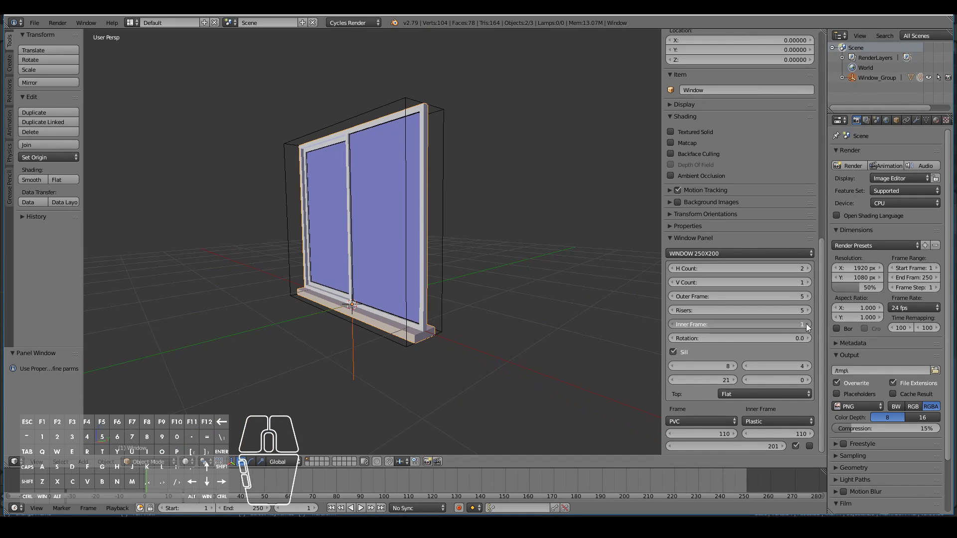
scroll(806, 324, "up", 2)
scroll(723, 412, "down", 1, "ctrl")
Add an Archimesh door beside the window, try other models and handles, and settle on Model 01 with Handle 01
middle_click_drag(498, 368, 403, 277)
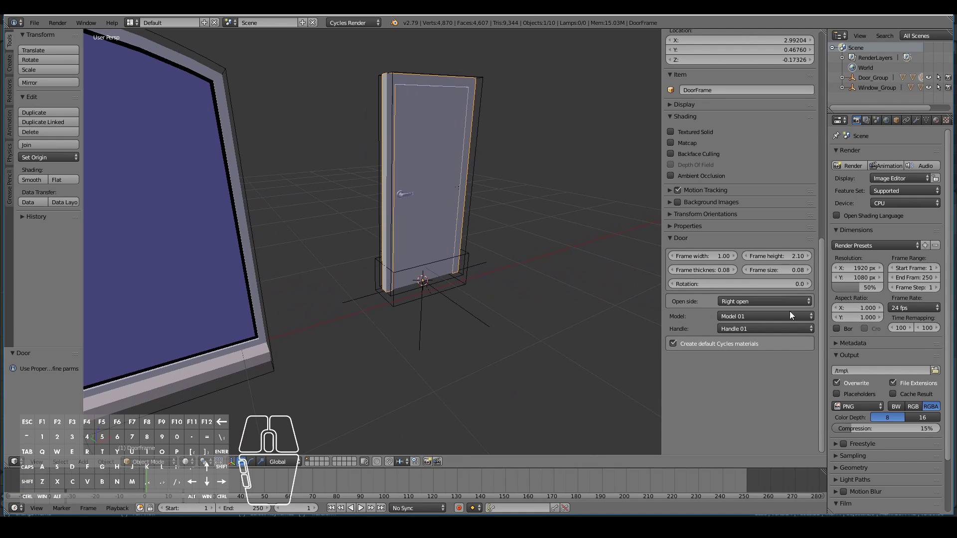
left_click(732, 272)
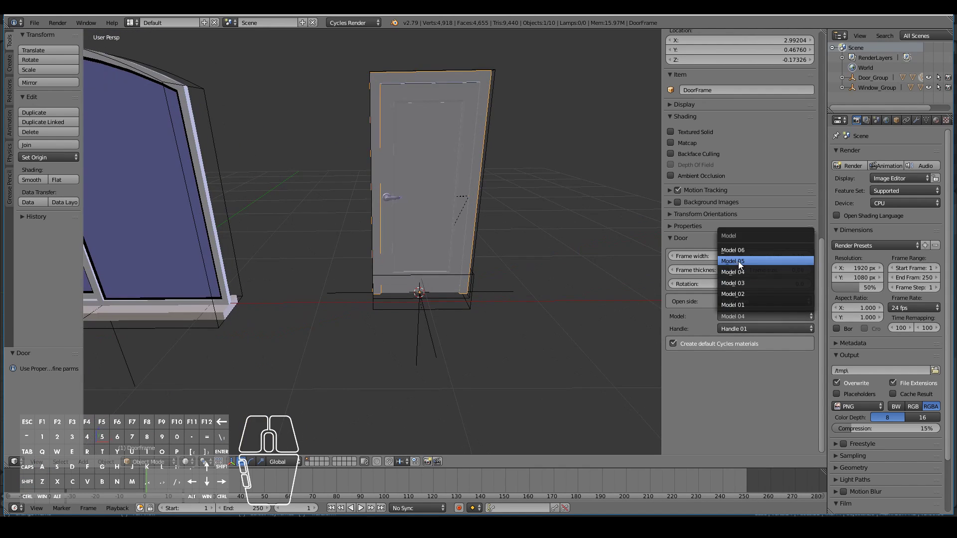
scroll(750, 315, "up", 4, "ctrl")
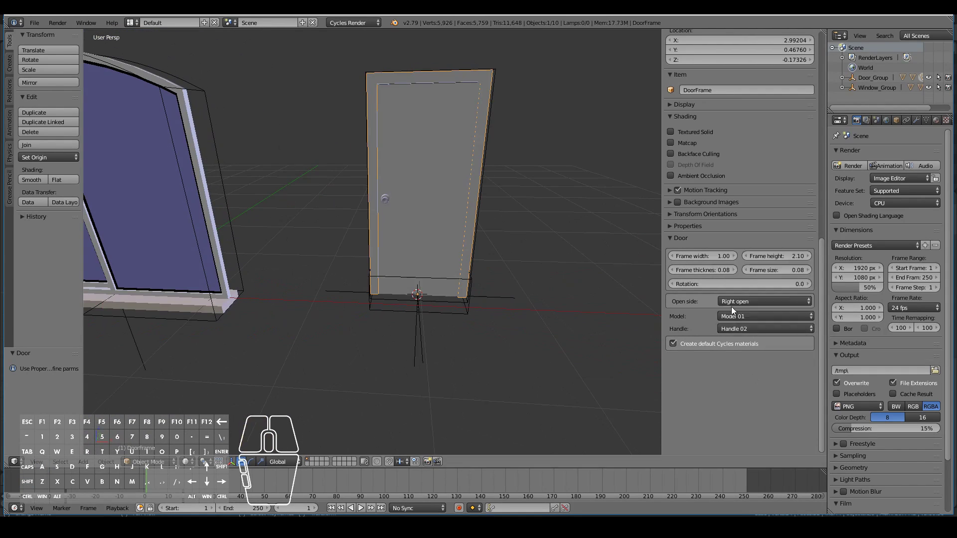
left_click(743, 328)
scroll(752, 326, "up", 3, "ctrl")
scroll(514, 356, "down", 8)
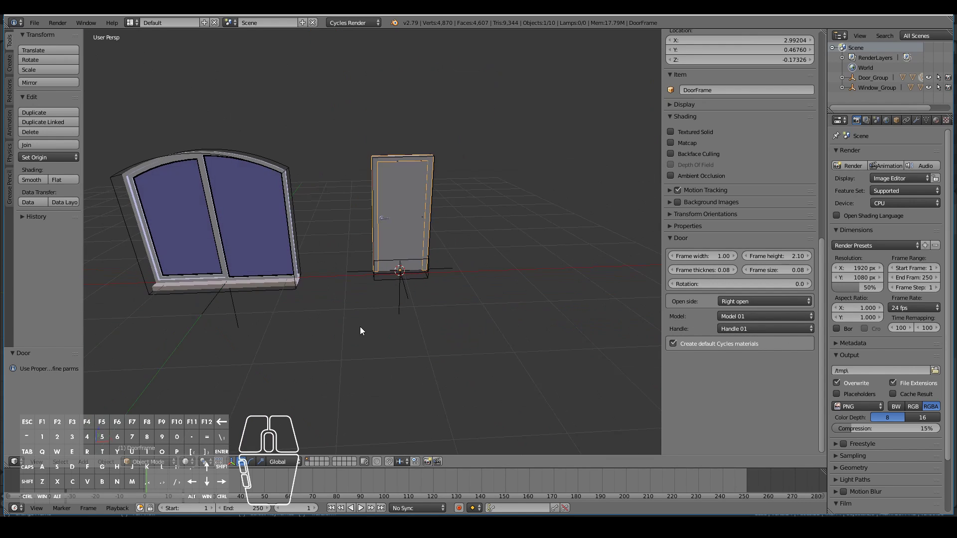
Add an Archimesh roof tile section beside the door and set its tile thickness to 0.020
left_click(516, 253)
key("shift+a")
mouse_move(486, 266)
mouse_move(546, 370)
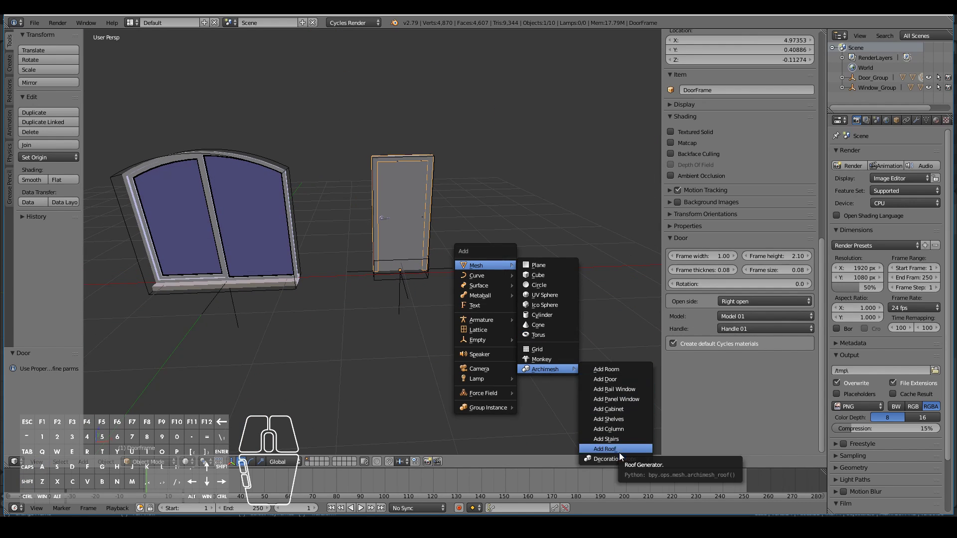
left_click(618, 450)
key("KP_Decimal")
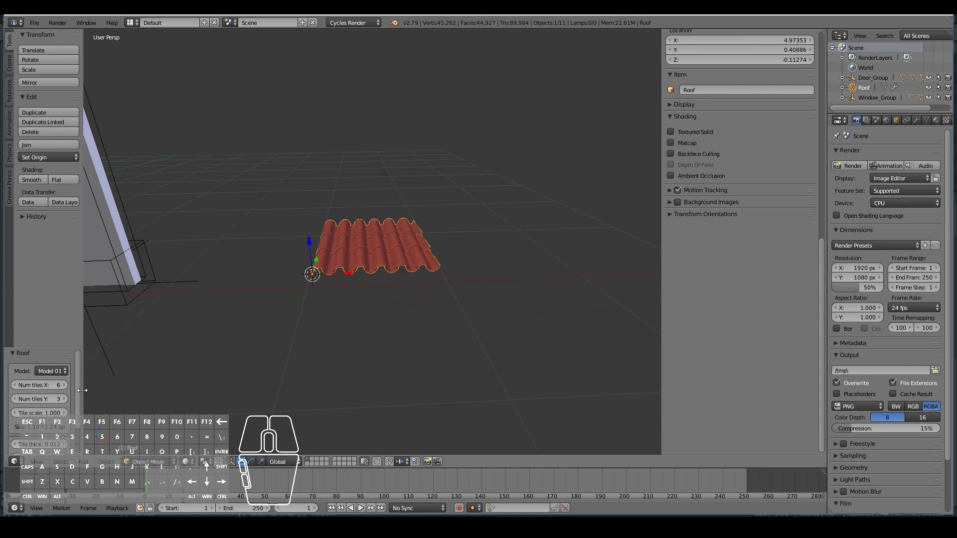
left_click(83, 372)
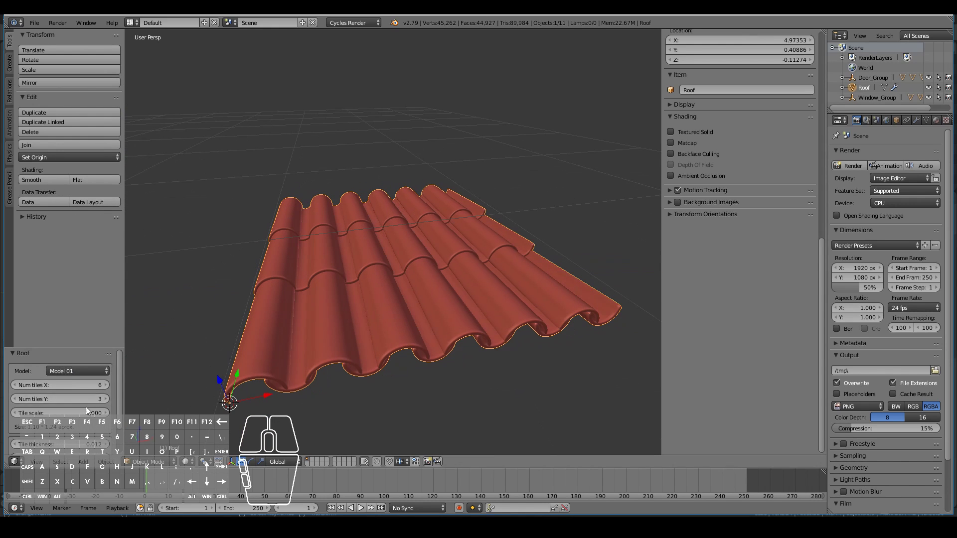
scroll(87, 413, "down", 2)
middle_click_drag(348, 359, 338, 317)
scroll(398, 279, "down", 4)
Try adding an Archimesh roller curtain beyond the roof tiles
left_click(448, 242)
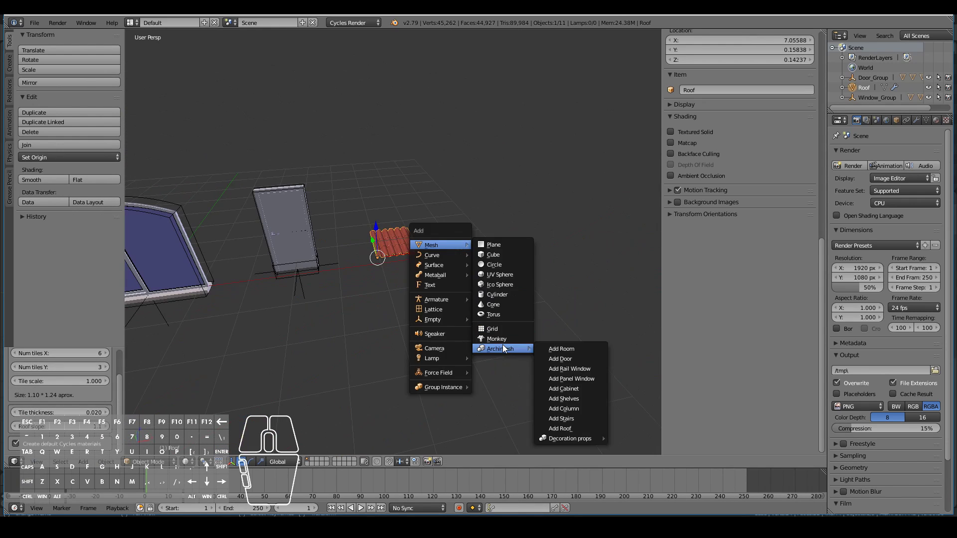
left_click(647, 462)
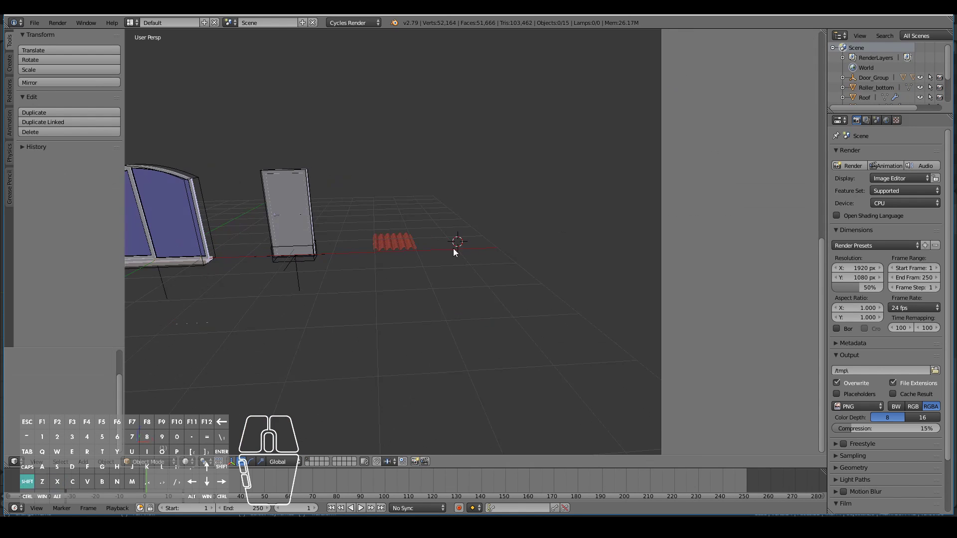
key("shift+s")
key("Escape")
Add an Archimesh Venetian blind beyond the roof tiles
key("shift+a")
mouse_move(578, 433)
left_click(654, 462)
middle_click_drag(573, 424, 491, 374)
Size the Venetian blind to 1.300 wide and 1.400 high, and colour it tan
left_click_drag(690, 255, 707, 256)
scroll(583, 333, "up", 3)
left_click(776, 301)
left_click(774, 215)
left_click_drag(827, 184, 826, 165)
scroll(449, 319, "down", 4)
middle_click_drag(255, 318, 376, 319)
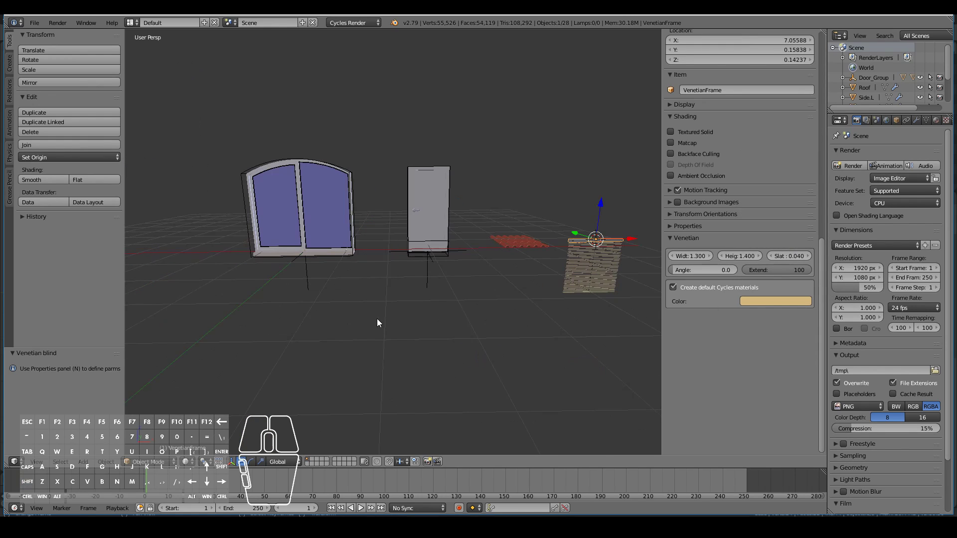
Try adding an Archimesh column next to the arched window
key("shift+a")
mouse_move(164, 265)
mouse_move(237, 368)
left_click(220, 324)
key("ctrl+z")
middle_click_drag(220, 322, 317, 283)
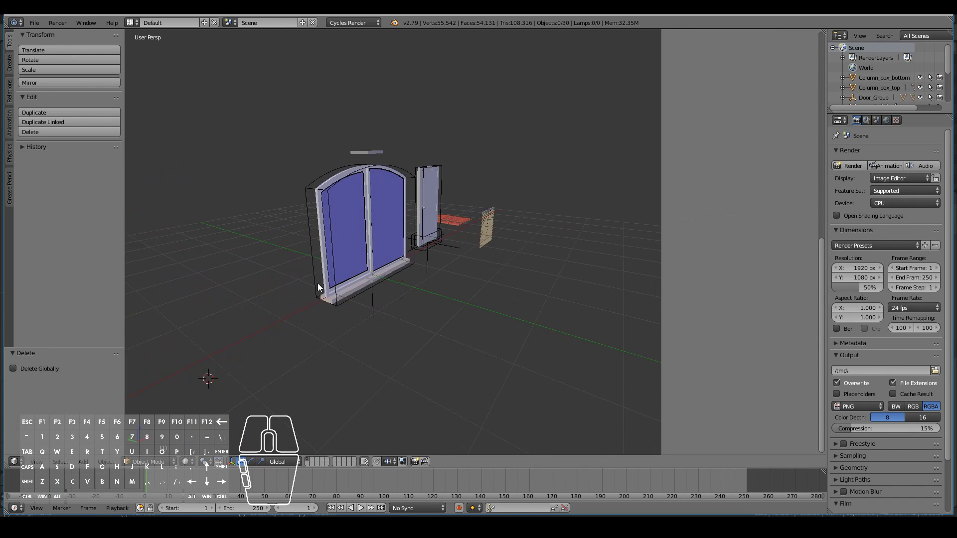
scroll(317, 283, "down", 2)
Try adding an Archimesh room wall next to the arched window, discarding each attempt
key("shift+a")
mouse_move(247, 298)
mouse_move(307, 402)
left_click(383, 402)
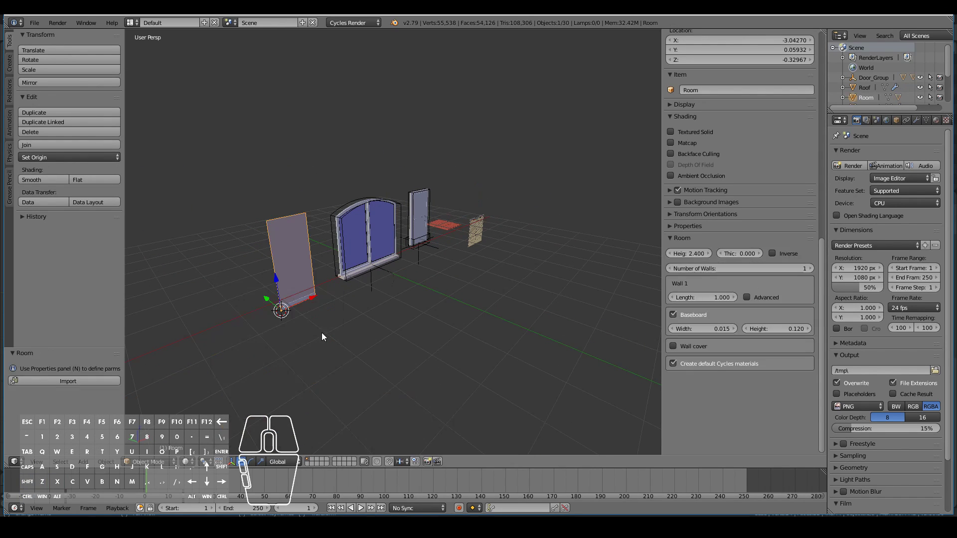
middle_click_drag(353, 328, 324, 333)
key("x")
left_click(324, 333)
key("shift+a")
mouse_move(309, 333)
mouse_move(366, 437)
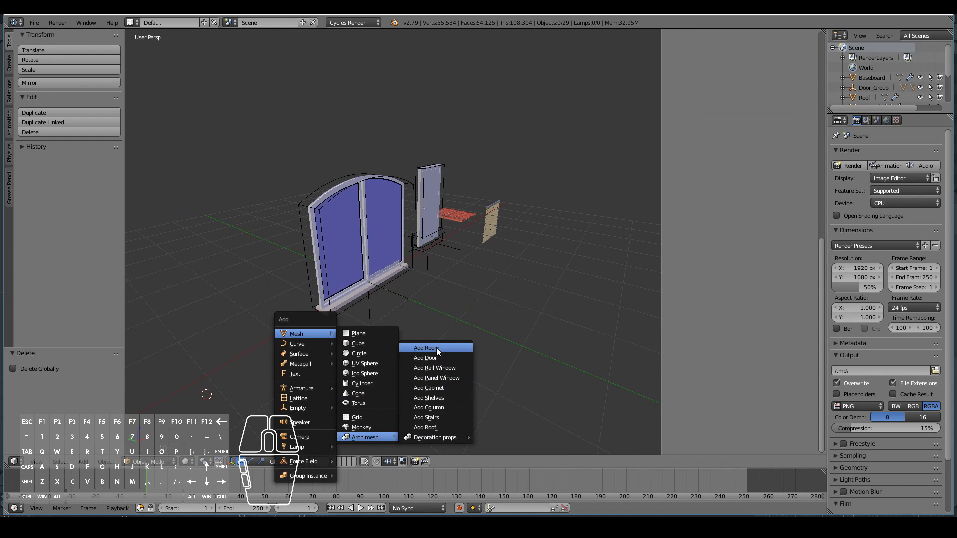
left_click(426, 348)
key("ctrl+z")
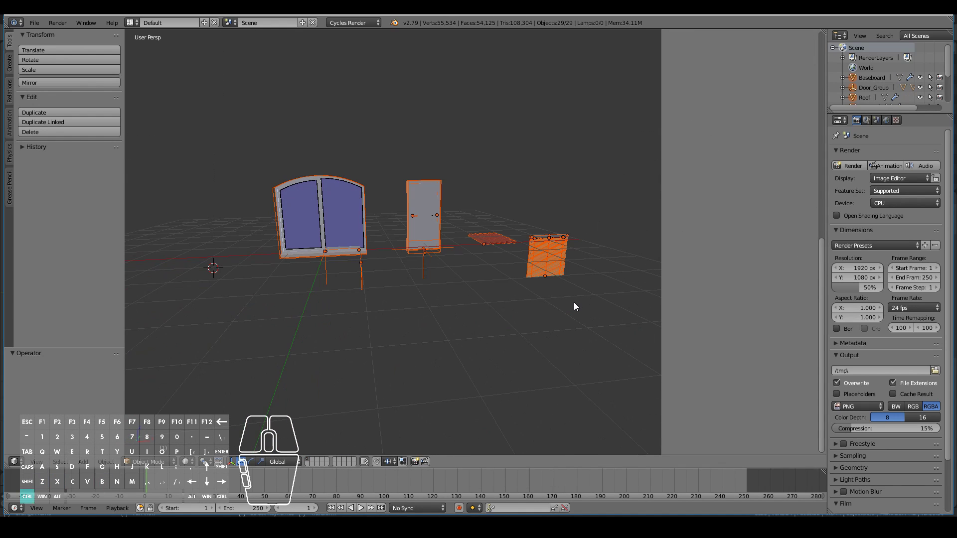
Group all the architectural elements as HouseStuff and save the file as housestuff.blend
left_click(34, 22)
left_click(50, 59)
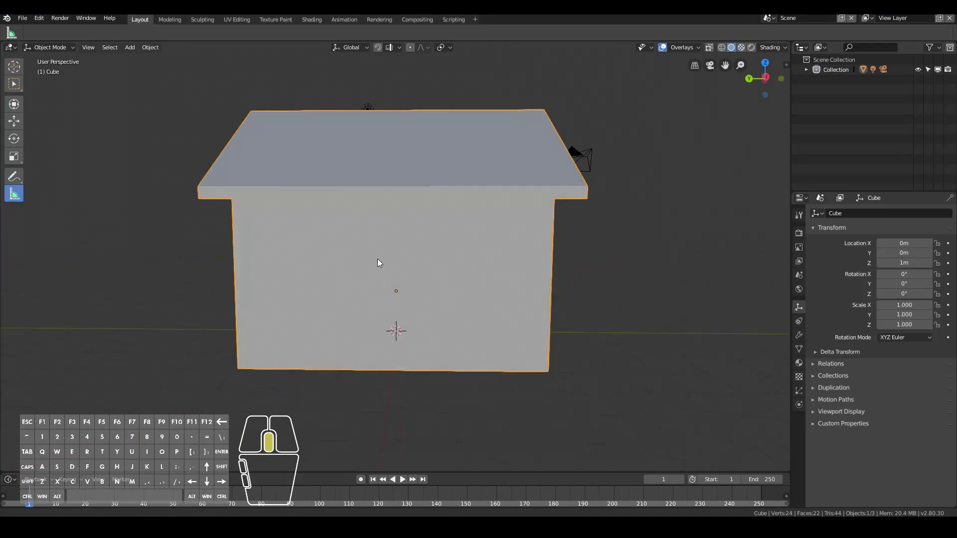
Back in Blender 2.80 with the house, add a second collection and rename the two collections House and Elements
middle_click_drag(378, 259, 654, 338)
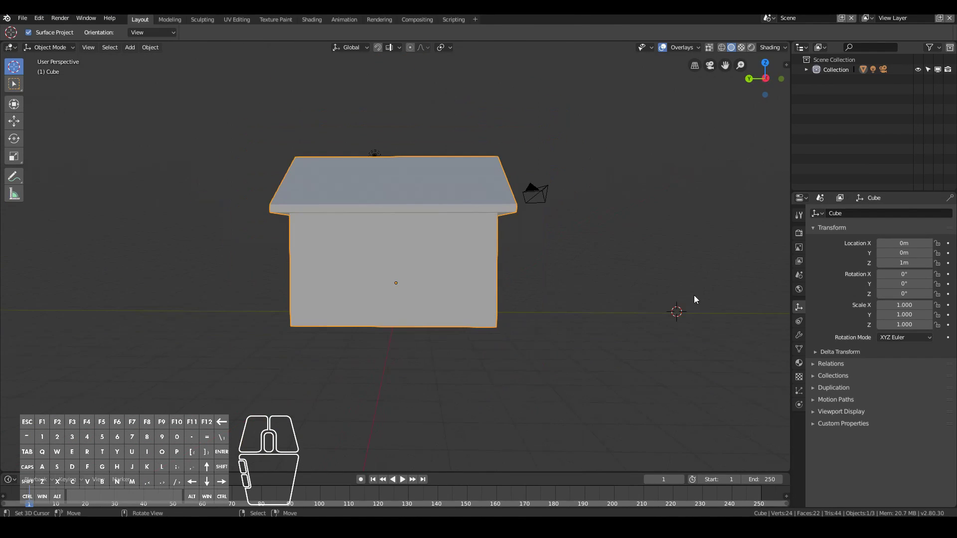
right_click(838, 56)
left_click(838, 56)
left_click(829, 70)
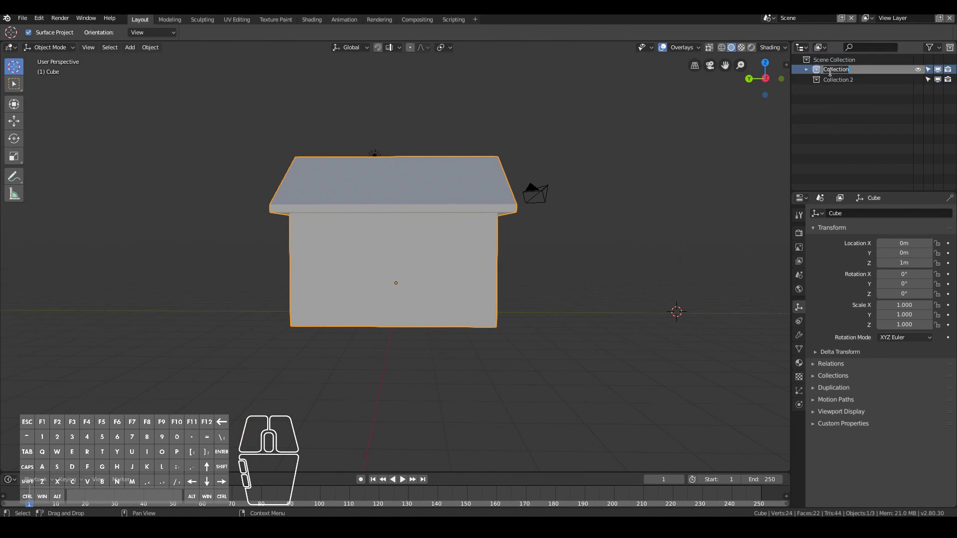
Append the HouseStuff collection from housestuff.blend into Elements and move its objects about -26 m along Y
key("shift+F1")
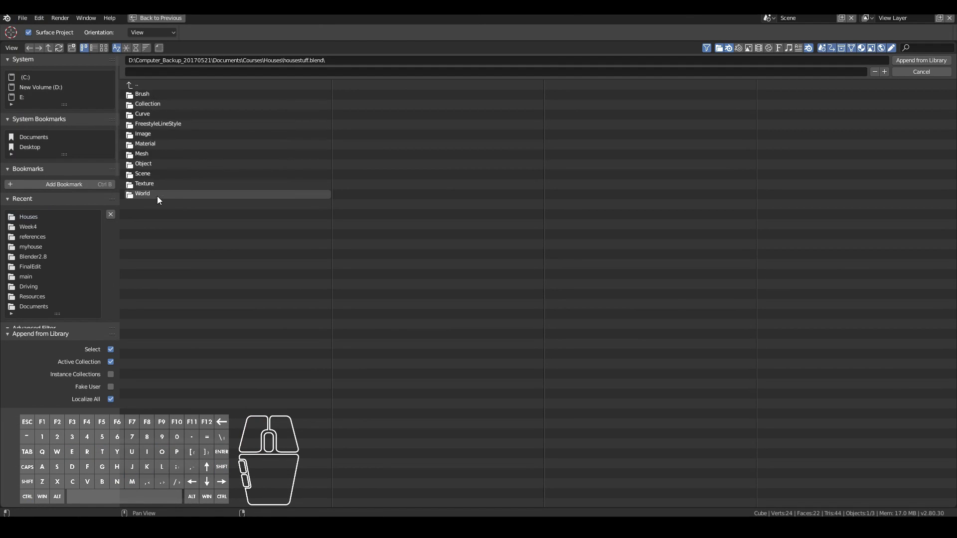
key("g")
key("x")
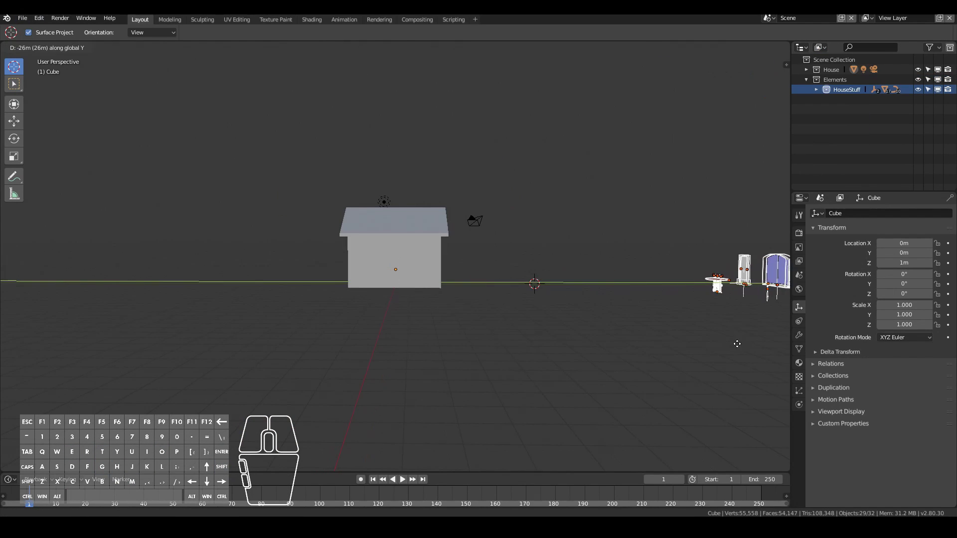
left_click(737, 344)
left_click(725, 310)
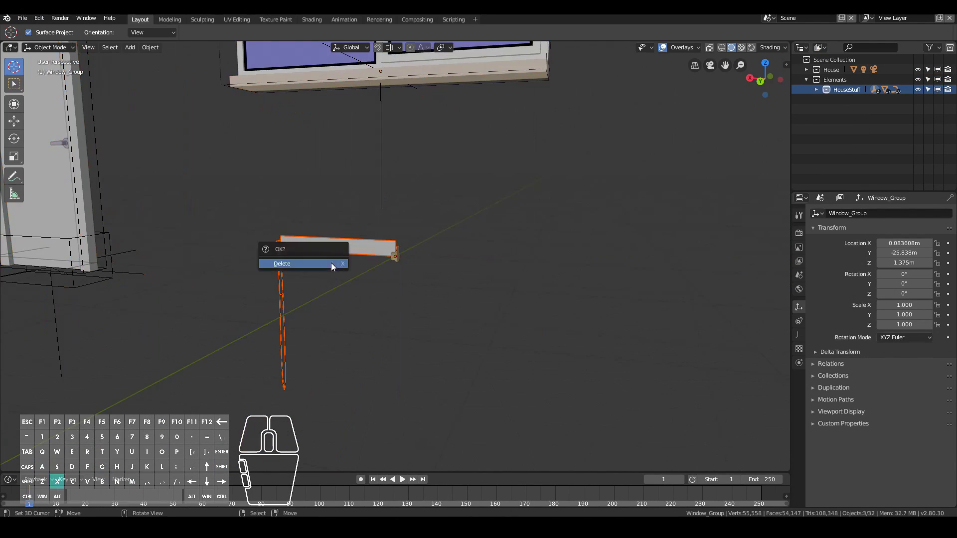
Duplicate the arched window 15 m along Y, turn the copy 90° about Z and position it beside the house wall
key("shift+d")
key("x")
type("y")
type("15")
key("Return")
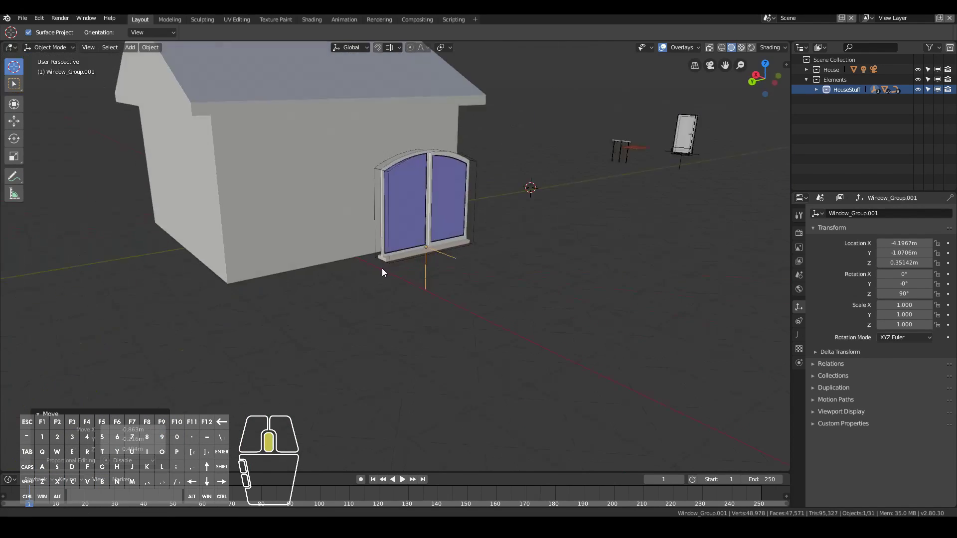
Select the house's long side wall face and separate it into its own object
middle_click_drag(382, 268, 304, 264)
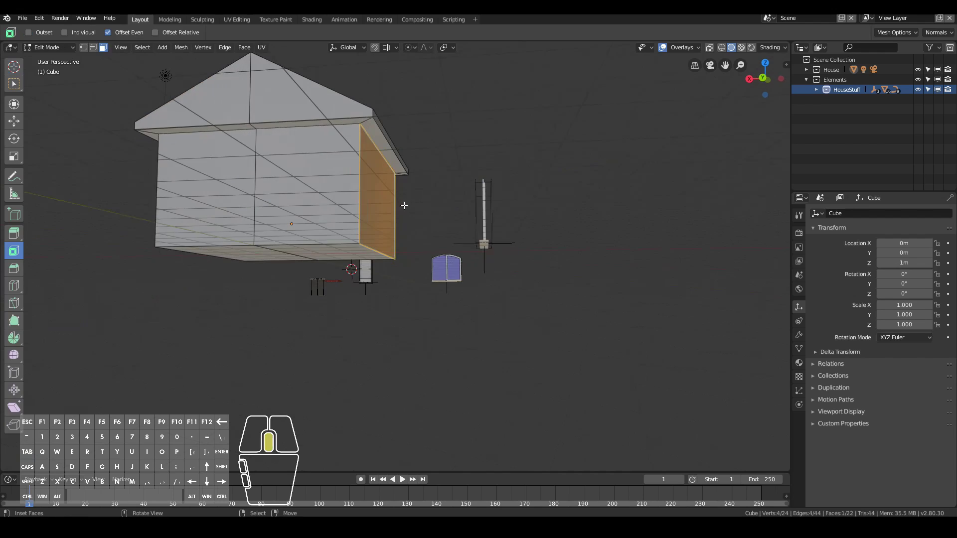
middle_click_drag(349, 225, 376, 220)
key("p")
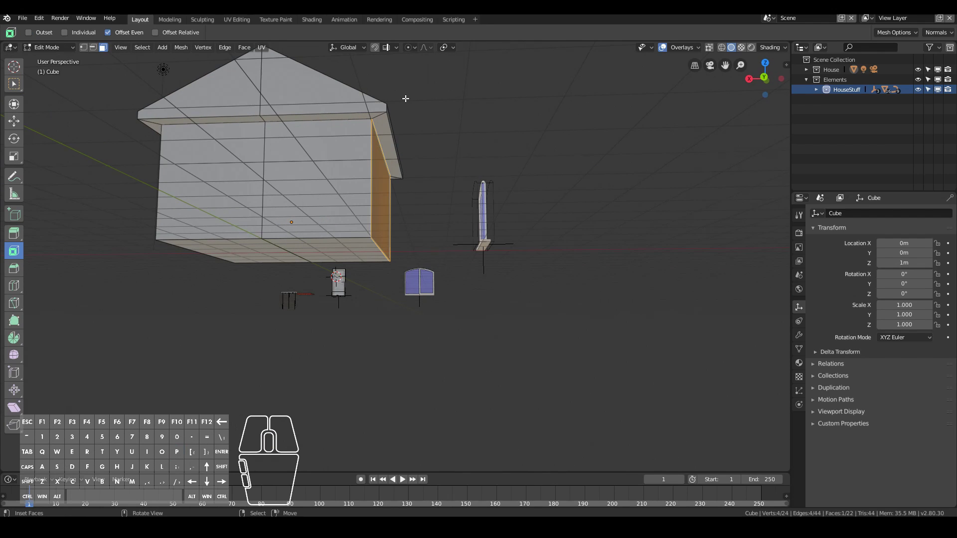
key("p")
left_click(345, 202)
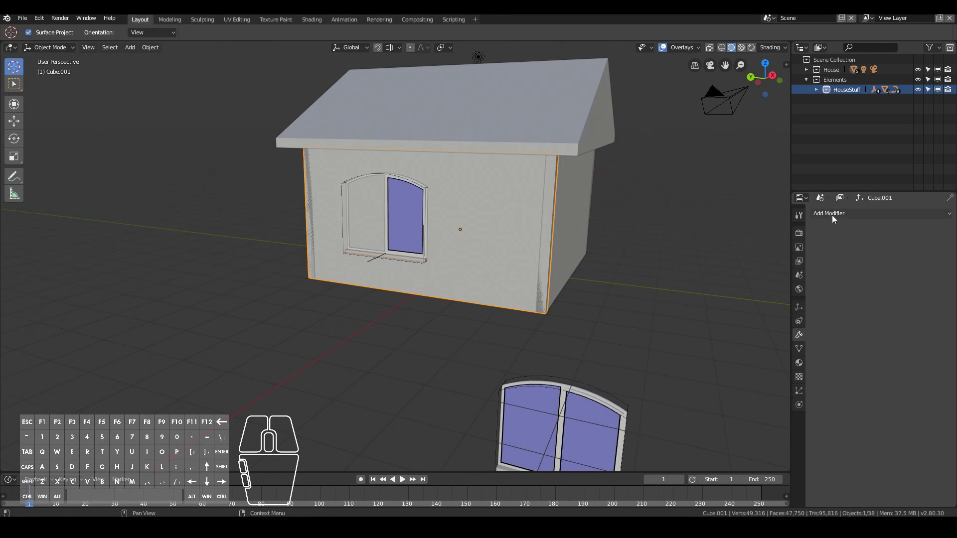
Add a Boolean Difference modifier to the separated wall, using CTRL_Hole.002 to cut the window opening
left_click(832, 214)
left_click(345, 252)
middle_click_drag(345, 252, 255, 156)
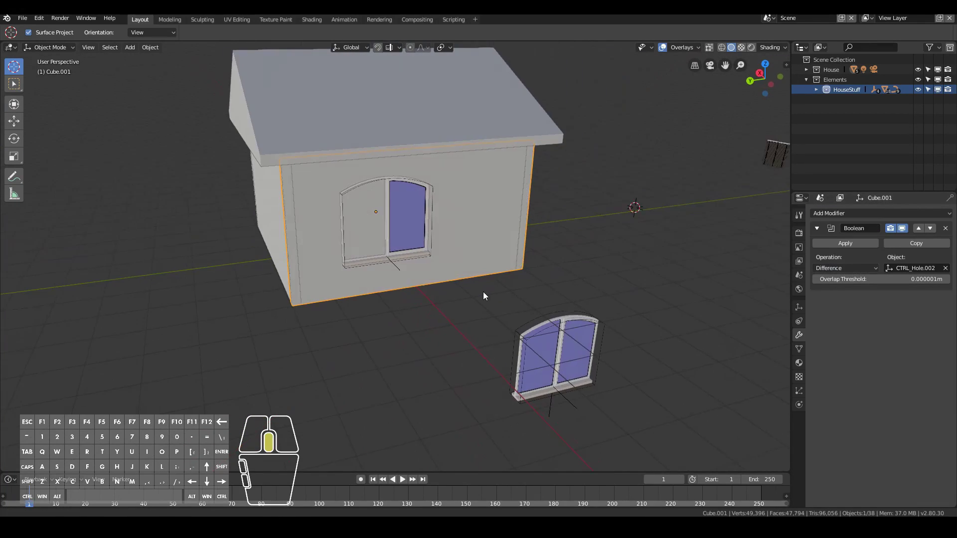
Fit the arched window into the opening cut in the long side wall
middle_click_drag(483, 292, 454, 285)
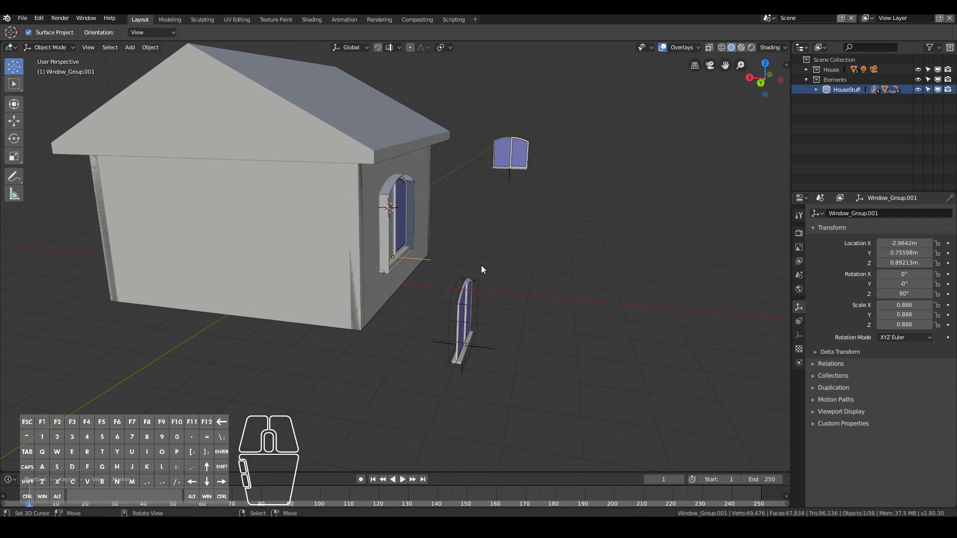
key("g")
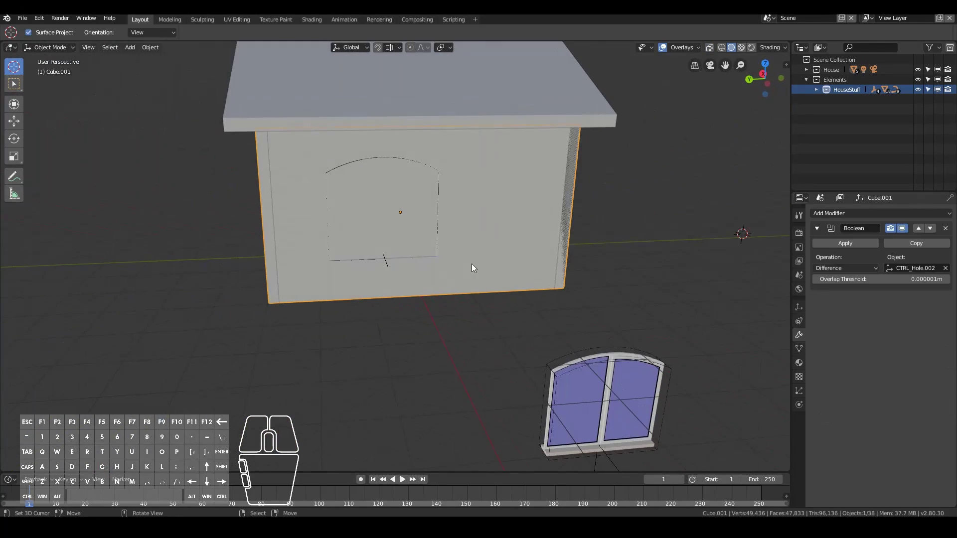
left_click(411, 257)
middle_click_drag(411, 257, 529, 273)
scroll(366, 272, "up", 4)
left_click(530, 273)
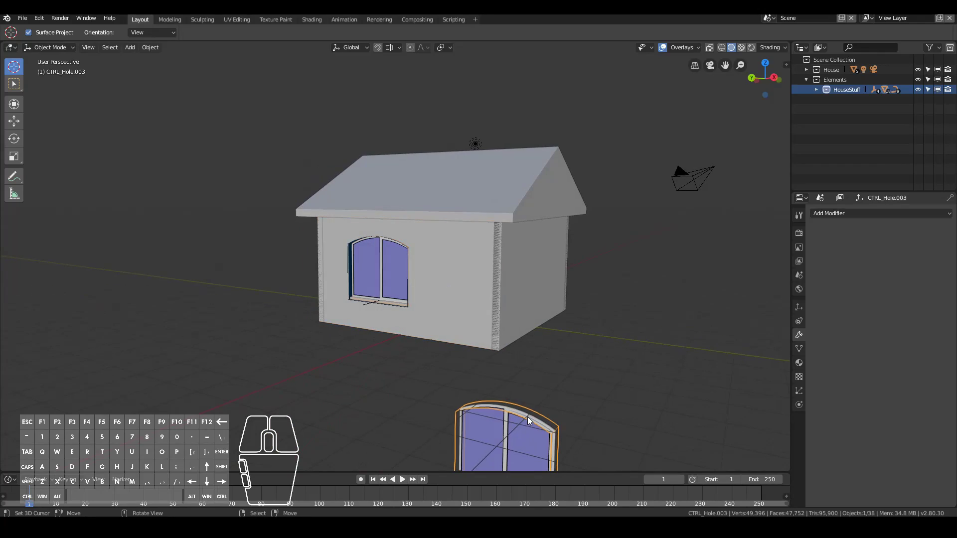
Apply the opposite wall's 0.2 m Solidify modifier and cut its window opening with an applied Boolean using the second window's hole object
scroll(530, 421, "down", 6)
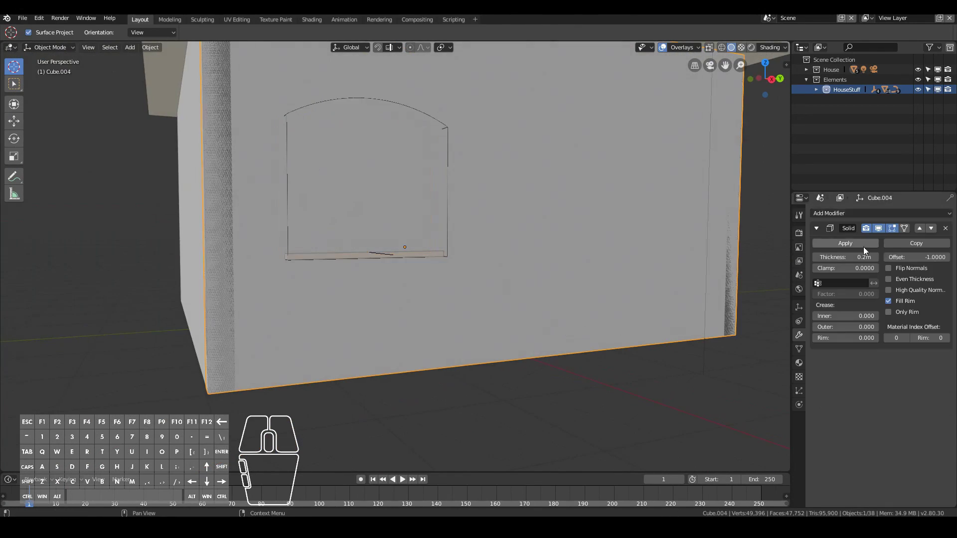
left_click(847, 214)
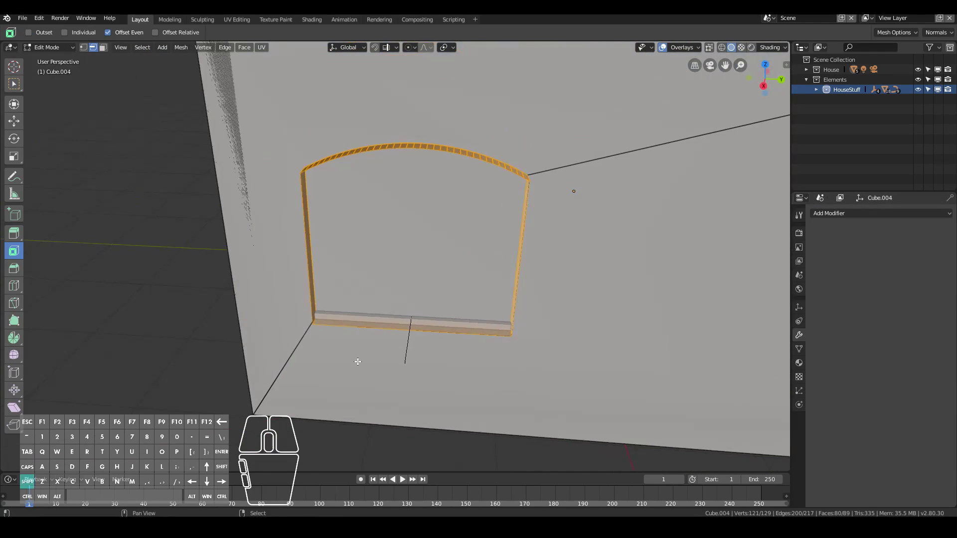
middle_click_drag(359, 359, 460, 307)
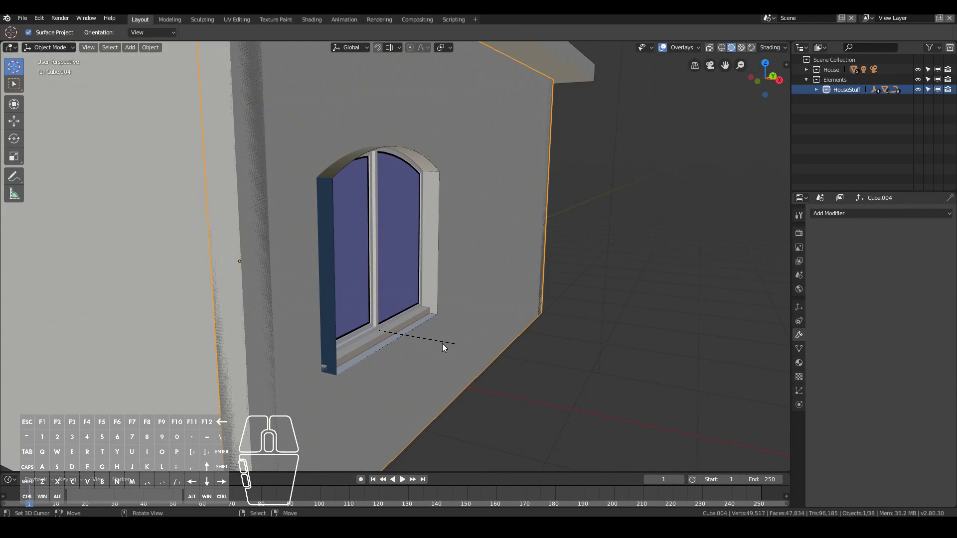
Move the second arched window group -0.0421 m along X to seat it in its wall opening
left_click(428, 317)
key("g")
key("x")
left_click(465, 334)
middle_click_drag(465, 335, 421, 322)
key("g")
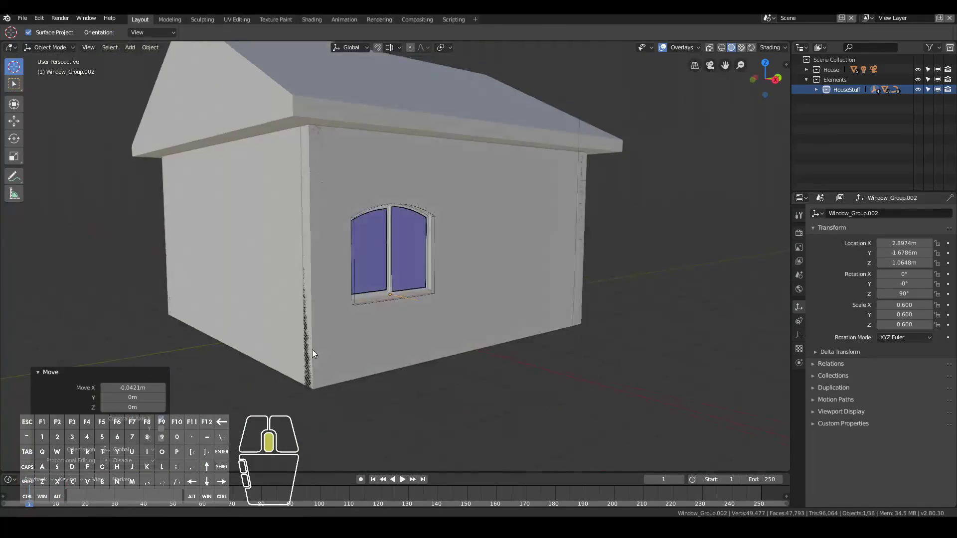
Rotate the door group 90° about Z, place it in the wall beside the large window and raise it 0.173 m
middle_click_drag(312, 349, 533, 356)
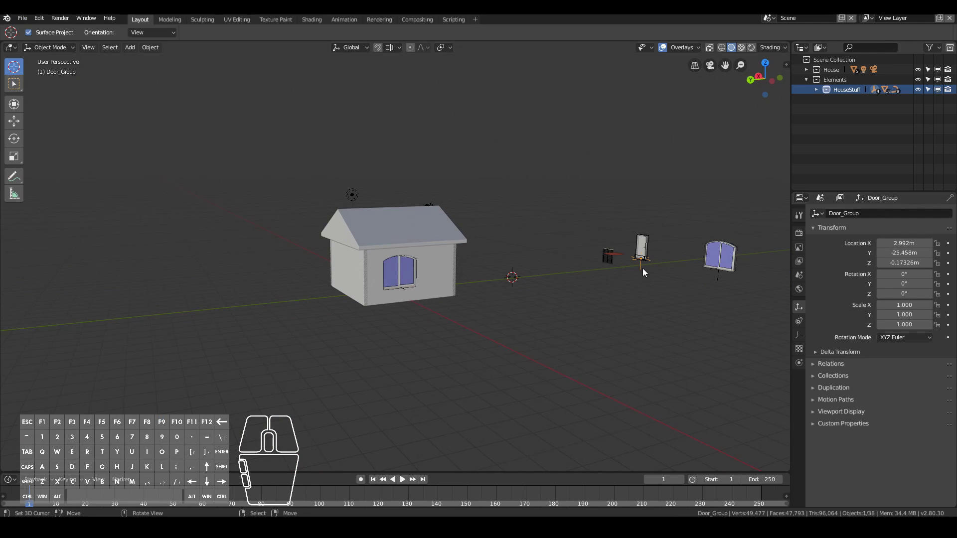
key("g")
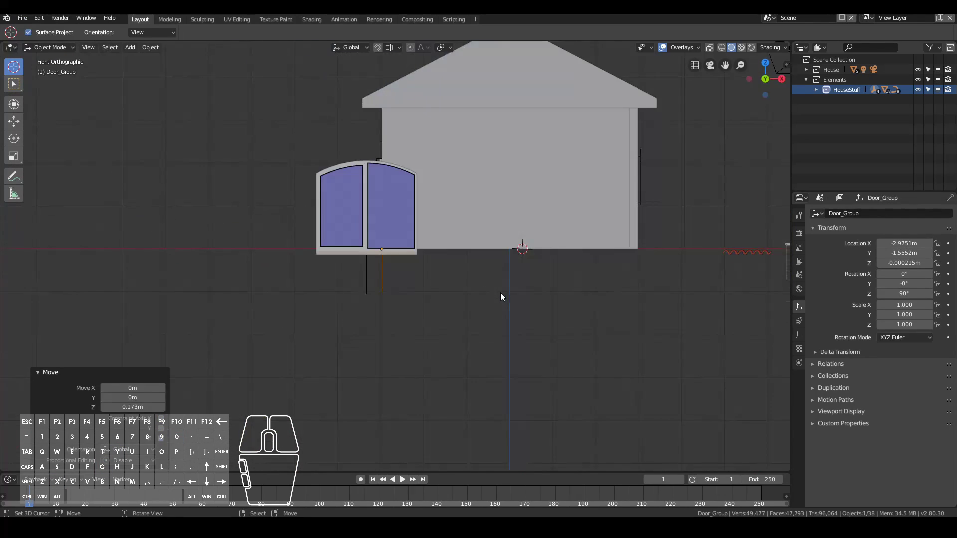
mouse_move(500, 297)
middle_mouse_down()
mouse_move(551, 312)
mouse_move(497, 309)
middle_mouse_up()
scroll(495, 307, "up", 8)
scroll(354, 283, "down", 8)
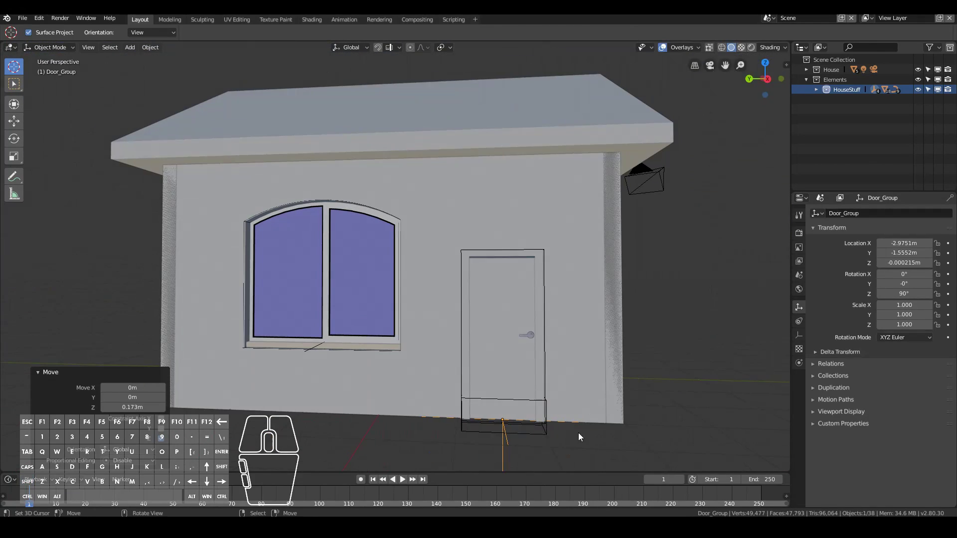
Cut the door opening in the large window's wall with a Boolean modifier using CTRL_Hole.001, and apply it
middle_click_drag(308, 351, 453, 381)
left_click(453, 381)
scroll(500, 245, "up", 6)
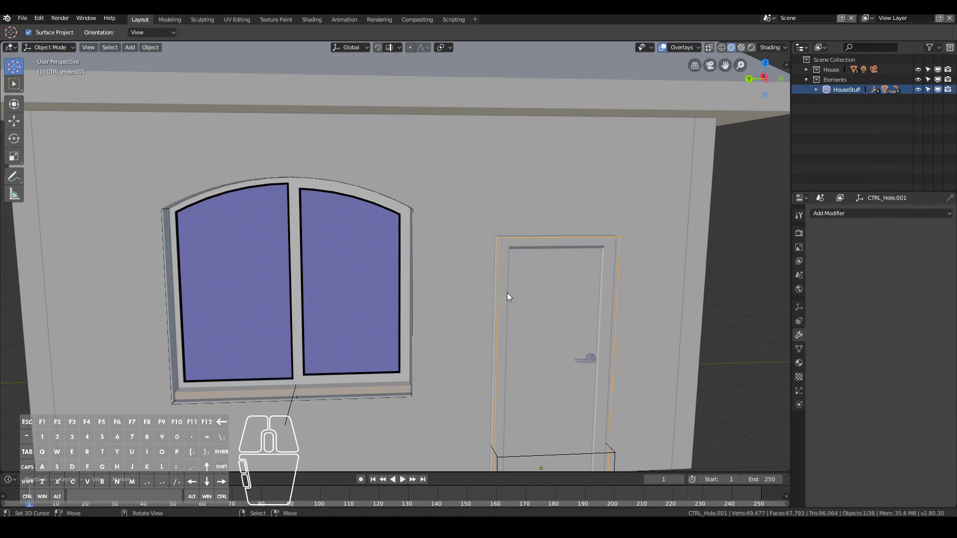
middle_click_drag(420, 330, 648, 299)
left_click(885, 213)
left_click(738, 260)
left_click(917, 268)
scroll(471, 284, "down", 5)
Shift the wall temporarily along X to inspect its door and window openings, and cancel the move
key("g")
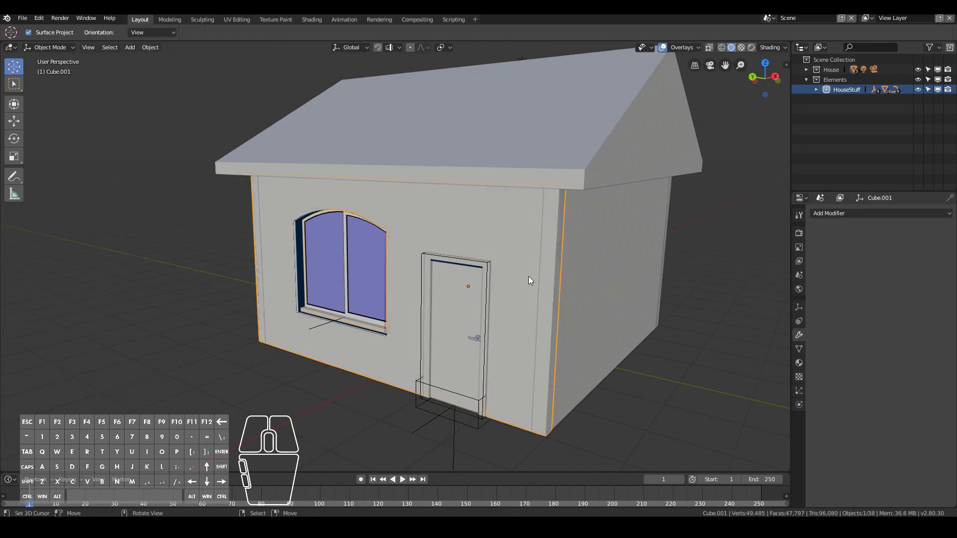
scroll(529, 281, "down", 5)
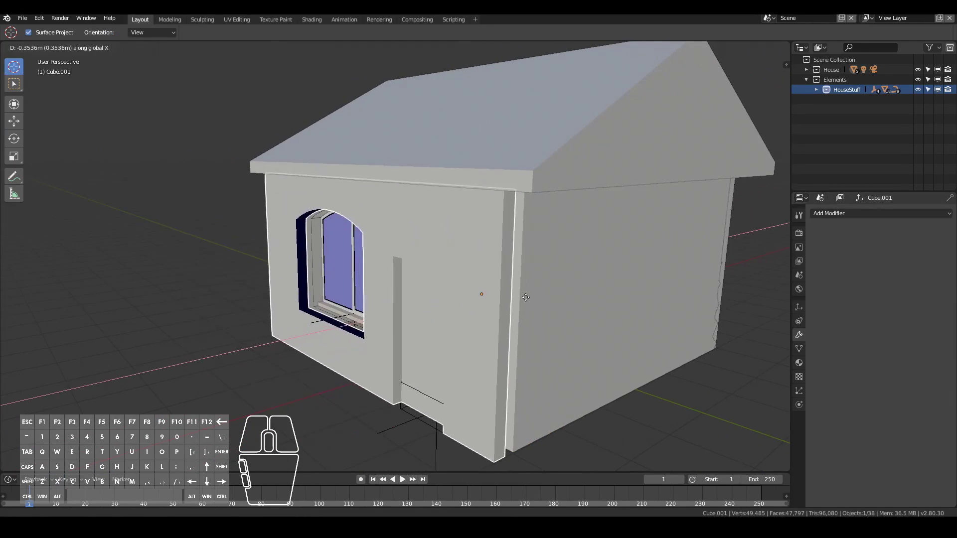
middle_click_drag(530, 281, 685, 251)
Place the roof tile piece at the ridge, rotate it to match the roof slope and shift it -0.0473 m along Y
left_click(696, 232)
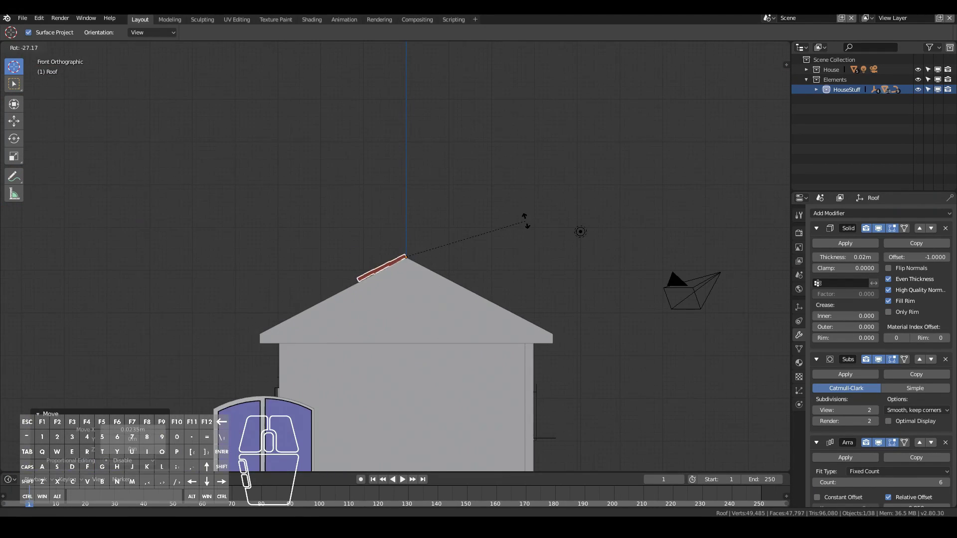
middle_click_drag(468, 274, 491, 277)
left_click(506, 277)
scroll(498, 256, "down", 8)
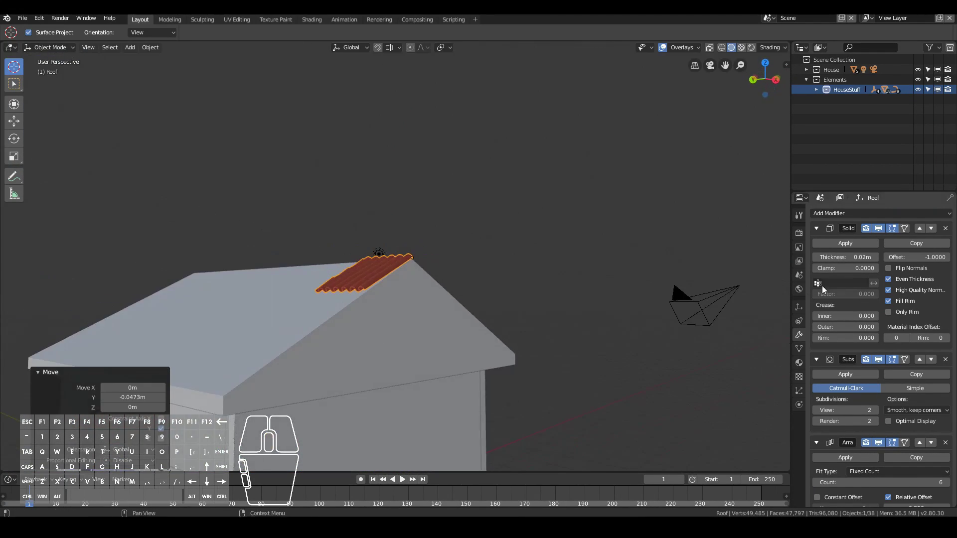
Set the roof tiles' Array counts to 38 along the ridge and 10 down the slope
scroll(880, 423, "down", 3)
left_click(947, 422)
scroll(881, 349, "down", 8)
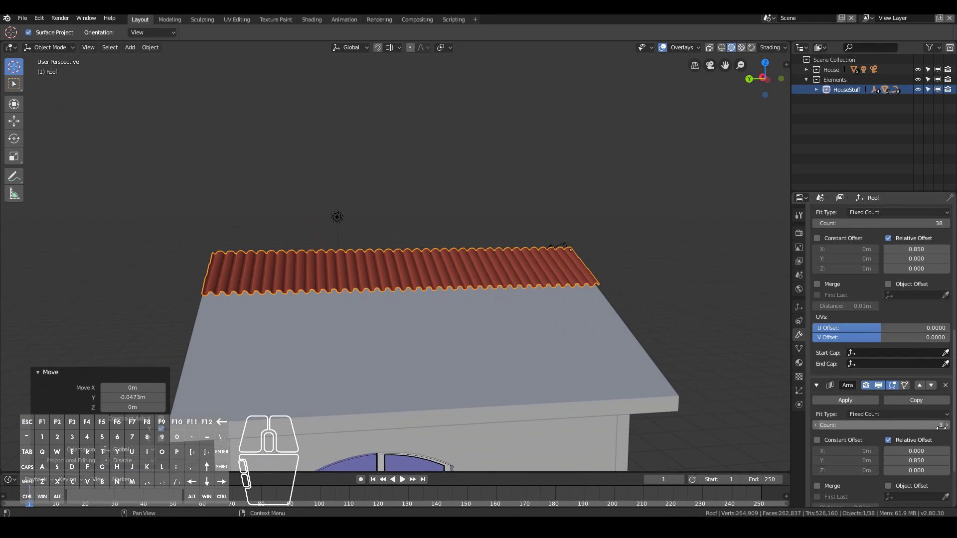
left_click(946, 425)
Align the tiles with the roof slope and duplicate them onto the opposite slope, moving the copy 6.88 m along Y
middle_click_drag(379, 349, 419, 367)
scroll(636, 369, "up", 6)
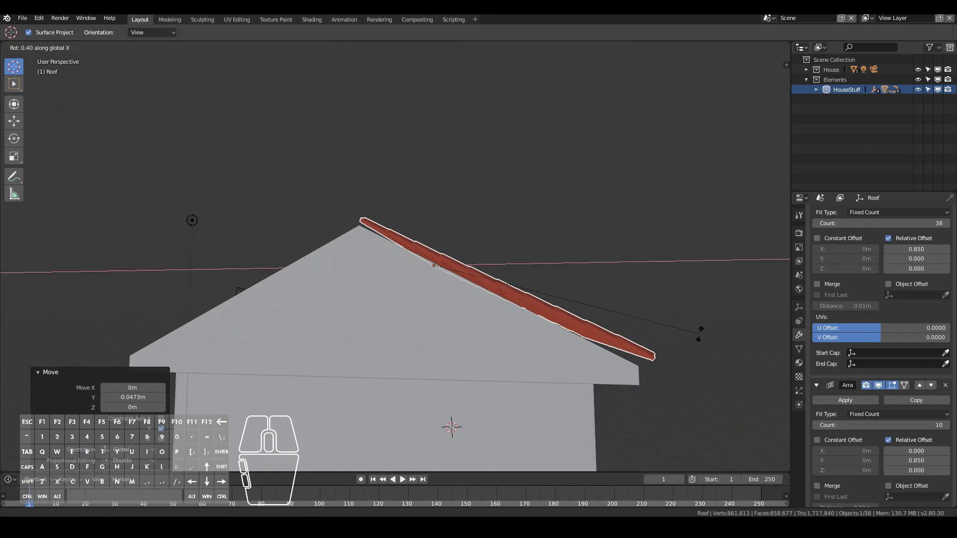
middle_click_drag(685, 347, 636, 295)
key("Return")
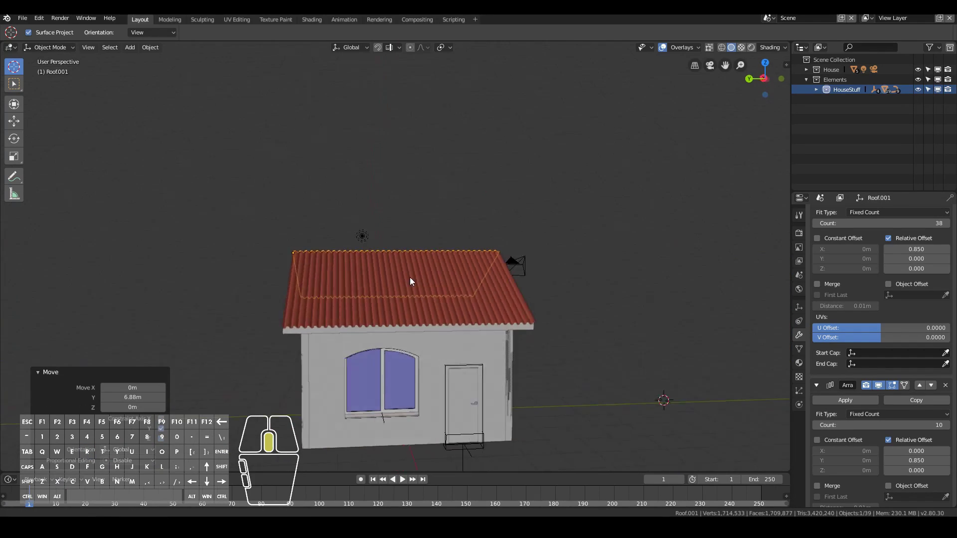
mouse_move(420, 273)
middle_mouse_down()
mouse_move(387, 270)
mouse_move(417, 265)
middle_mouse_up()
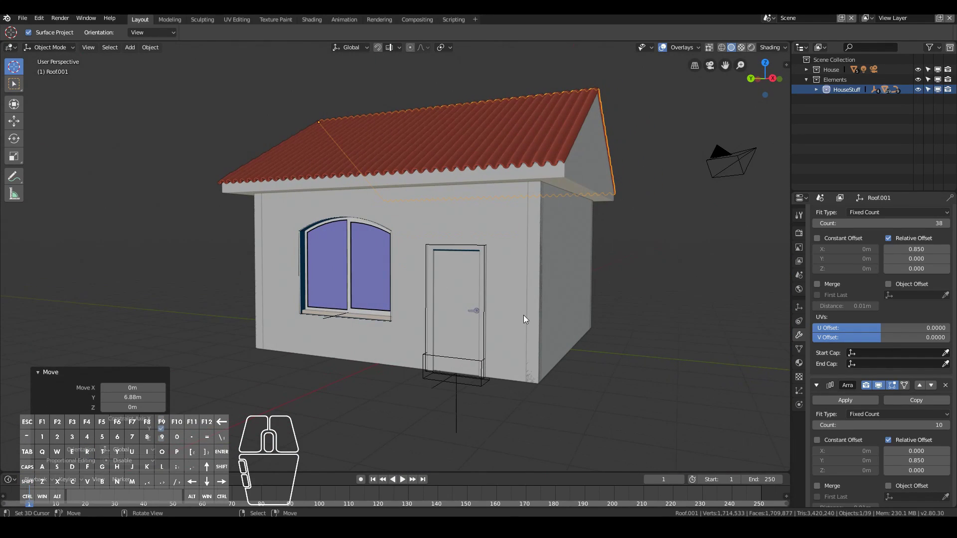
Select the house's separate wall objects and join them into one object
scroll(520, 317, "down", 3)
scroll(507, 321, "up", 6)
left_click(587, 239)
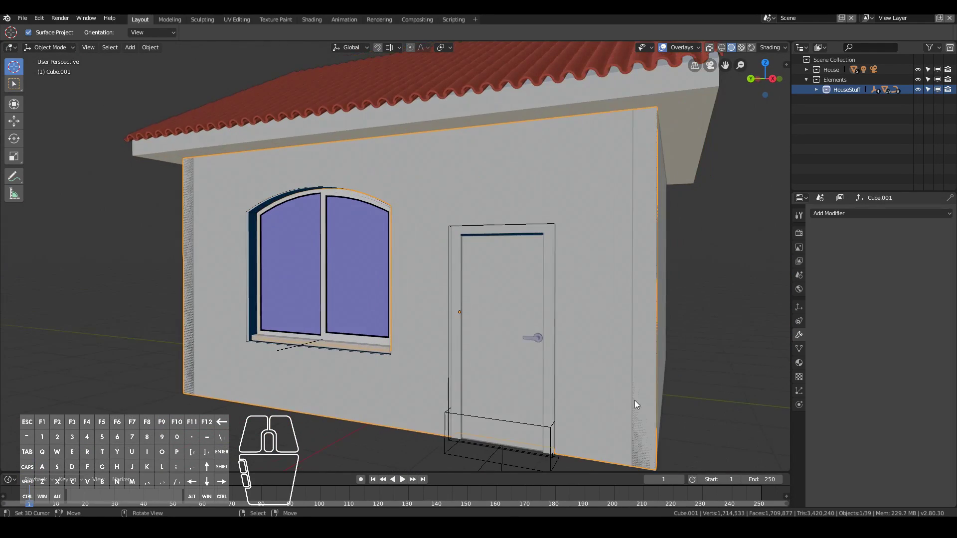
middle_click_drag(185, 253, 349, 259)
scroll(495, 254, "up", 5)
left_click(494, 254)
scroll(494, 254, "down", 5)
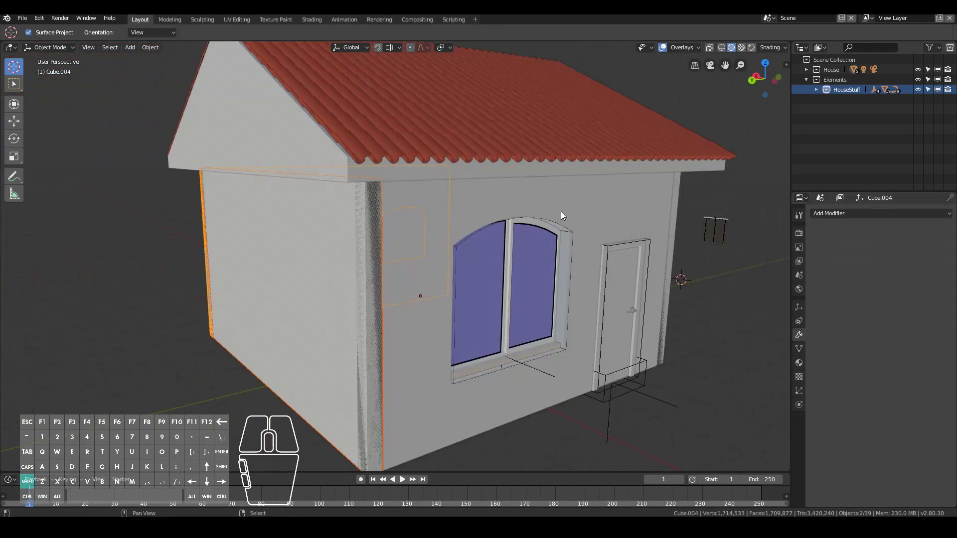
middle_click_drag(604, 202, 446, 347)
scroll(389, 282, "up", 4)
scroll(389, 282, "down", 4)
Add a plane as ground around the house, scale it up and subdivide it with 20 cuts
left_click(461, 331)
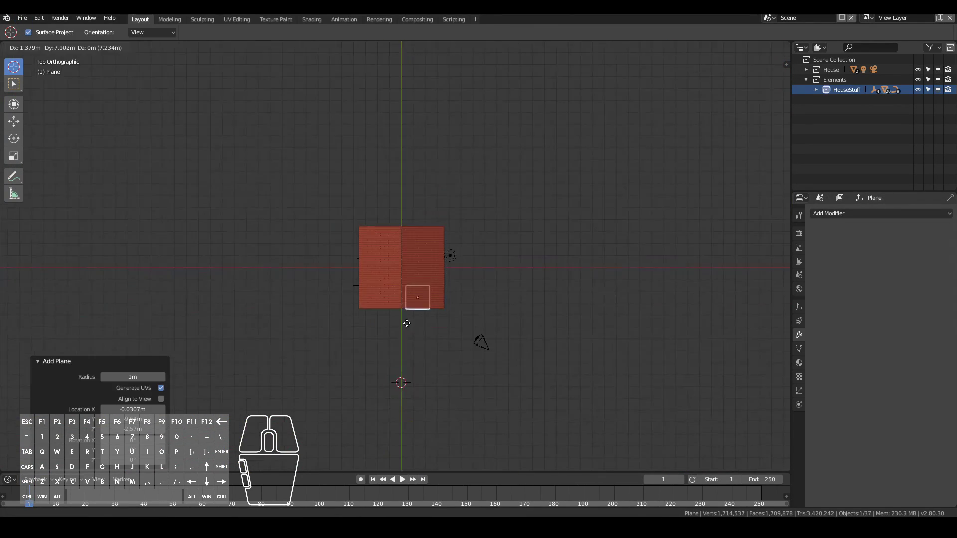
key("s")
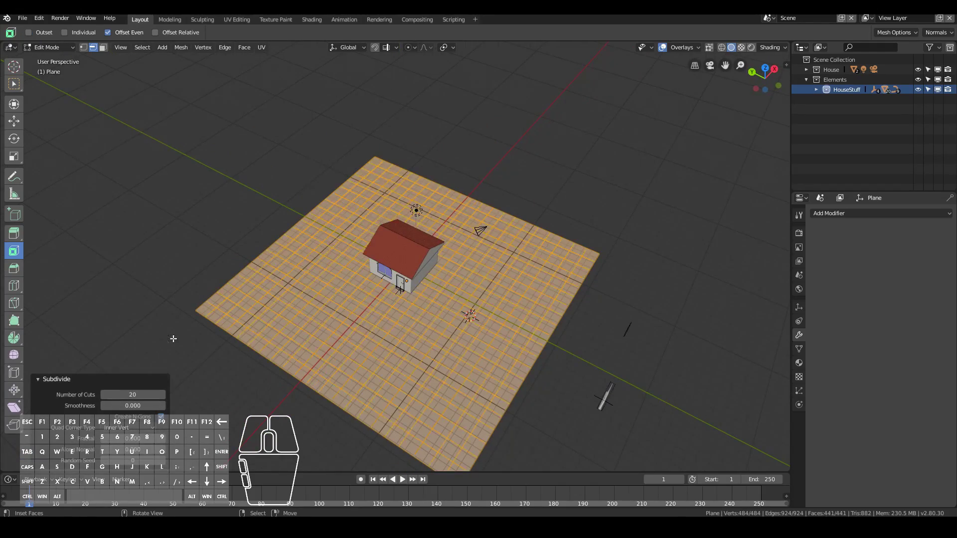
middle_click_drag(174, 339, 278, 263)
Move ground plane vertices vertically with proportional editing to form uneven terrain around the house, raising one near the door 0.213 m
key("alt+a")
key("KP_1")
key("1")
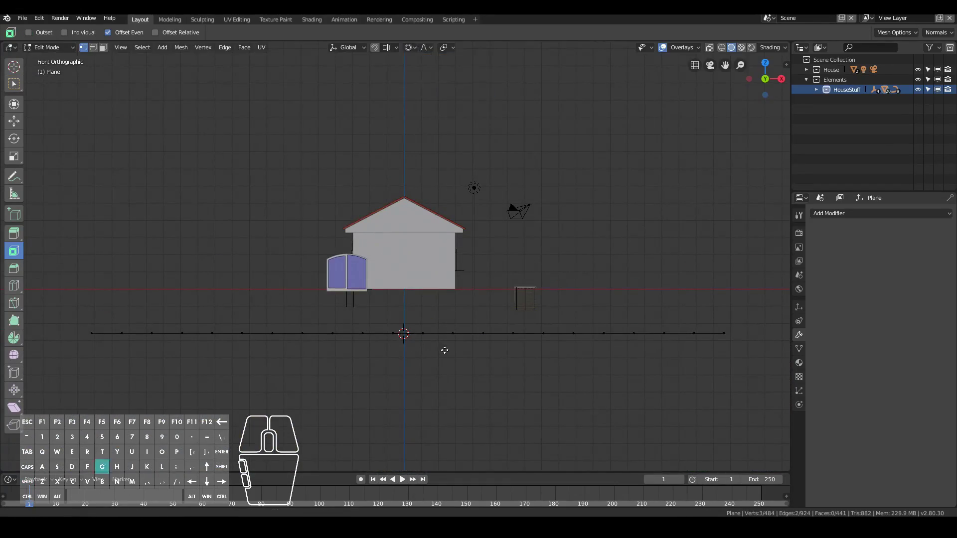
middle_click_drag(447, 304, 292, 313)
left_click(292, 299)
scroll(406, 384, "down", 3)
middle_click_drag(406, 385, 594, 380)
key("g")
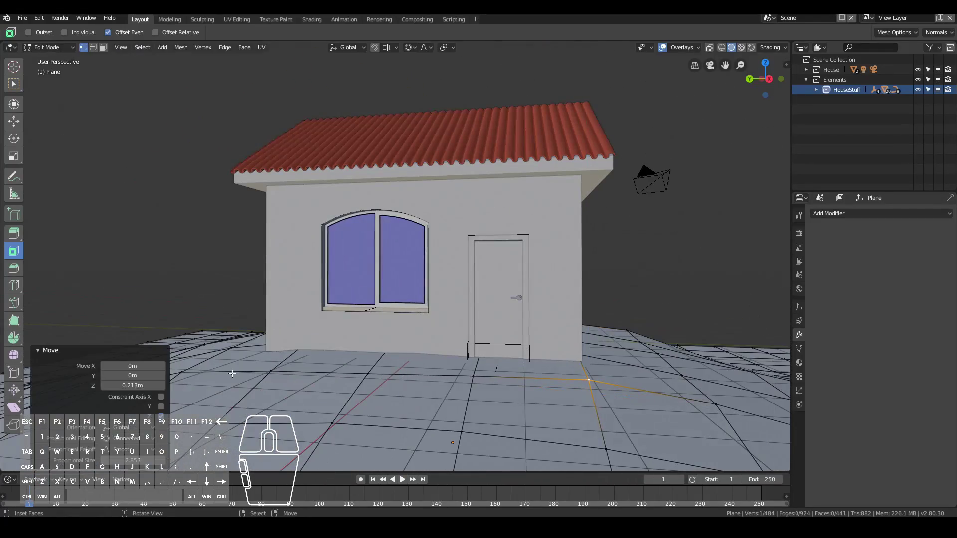
scroll(232, 373, "down", 3)
key("Tab")
Rotate and move the camera in camera view to frame the house from the side with the door and window
left_click(555, 209)
key("KP_0")
key("r")
left_click(510, 322)
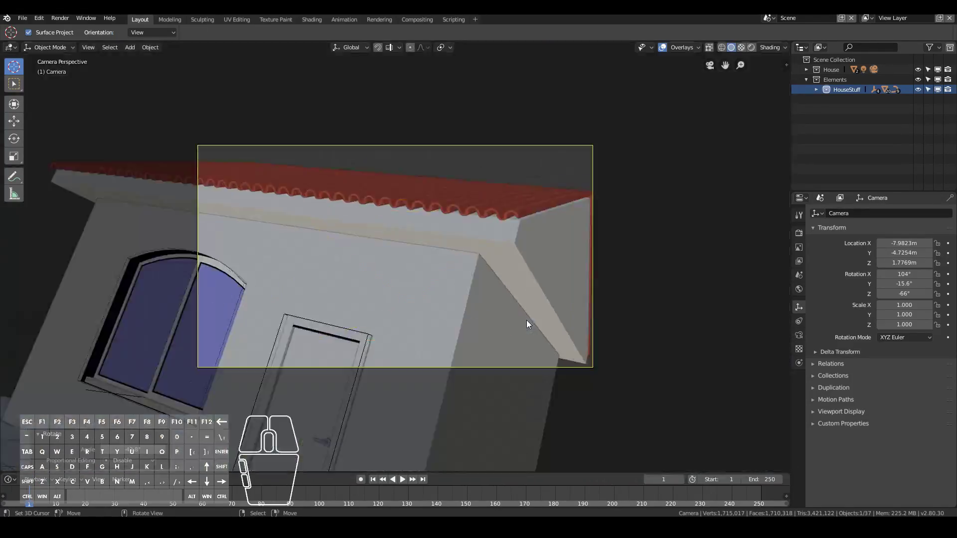
scroll(510, 321, "down", 5)
scroll(603, 92, "up", 3)
key("g")
left_click(457, 143)
key("g")
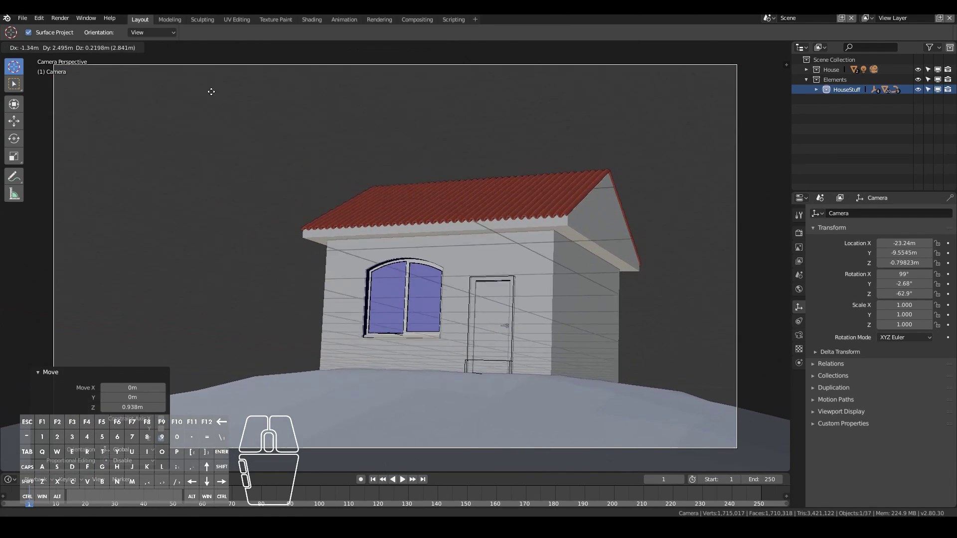
Enable the thirds composition guide in the camera's viewport display
left_click(813, 351)
left_click(841, 386)
left_click(917, 401)
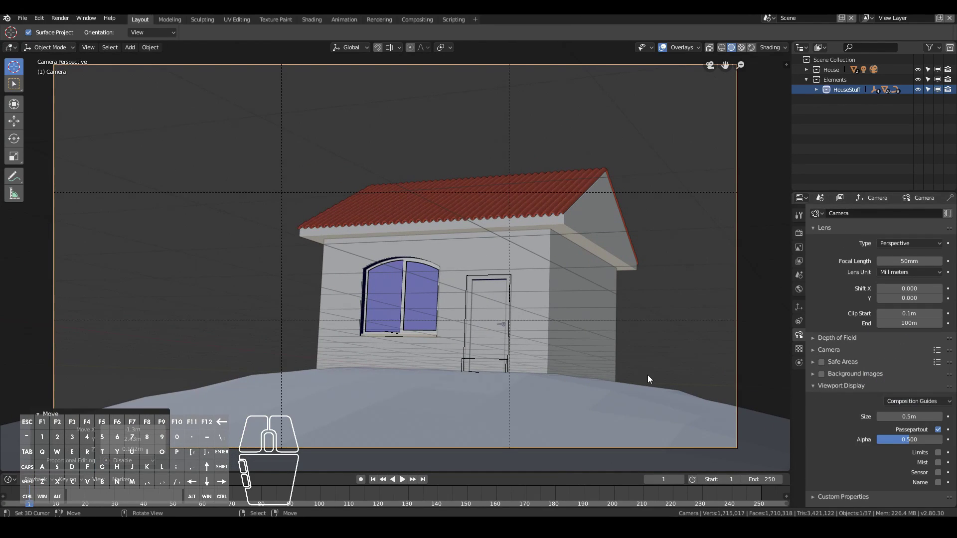
Rotate the venetian blind 90° about Z and move it to the large arched window beside the door
scroll(656, 378, "down", 2)
key("KP_0")
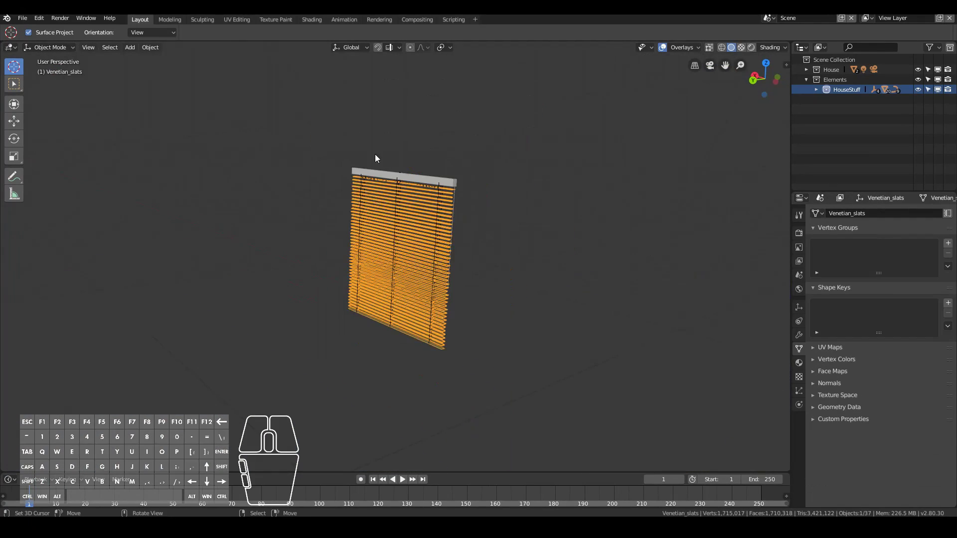
key("KP_7")
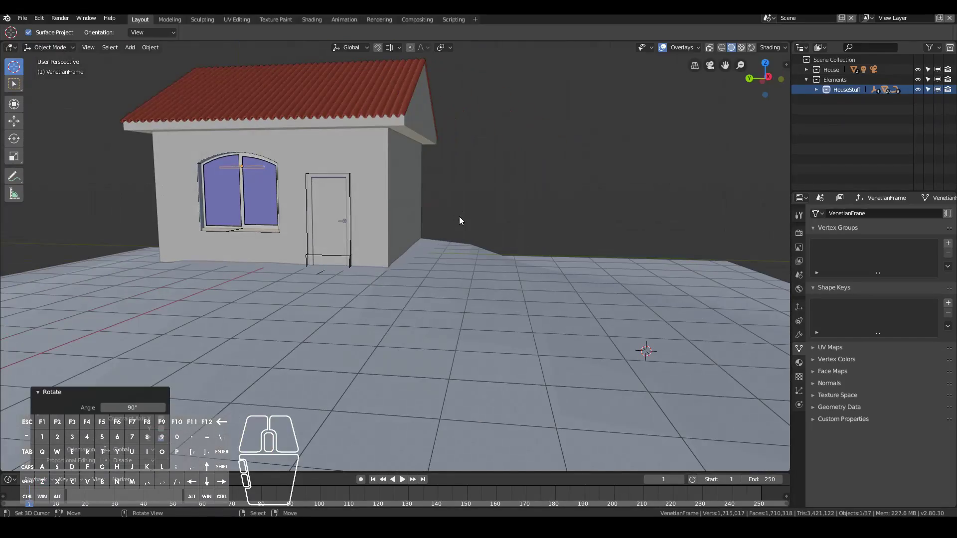
key("g")
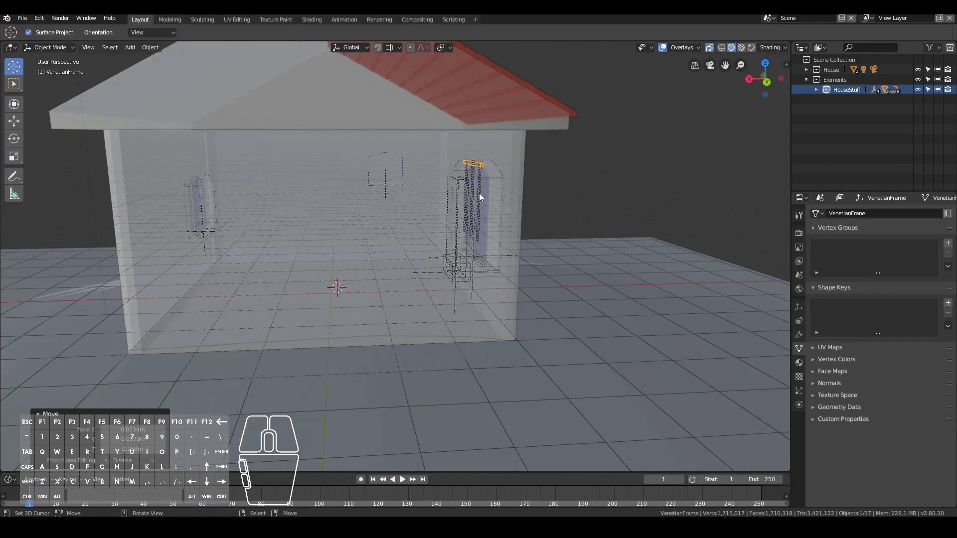
Scale the venetian blind up to match the arched window's width and move it -0.044 m along Y
key("ctrl+KP_3")
key("s")
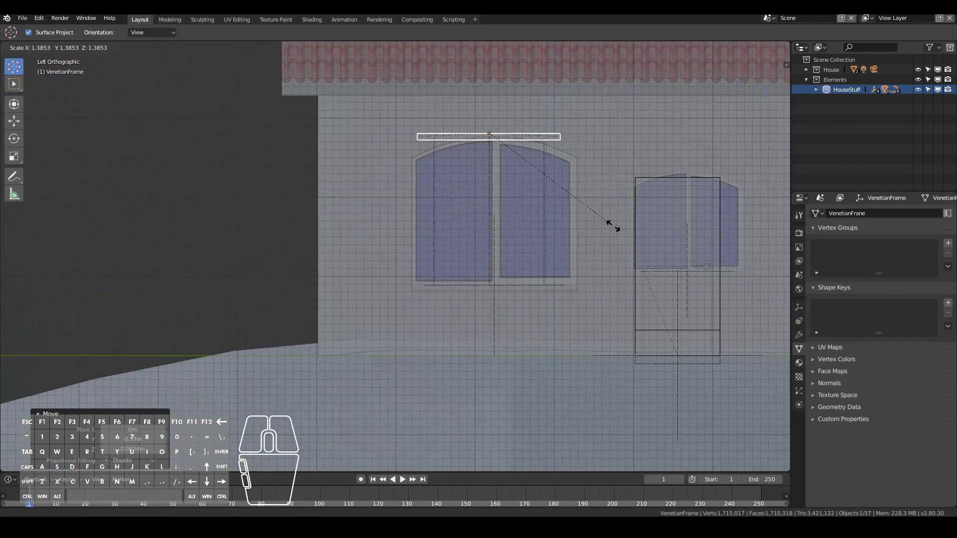
left_click(639, 240)
middle_click_drag(640, 241, 499, 245)
scroll(498, 245, "down", 3)
Save the file and check the house through the camera, selecting its joined walls
left_click(23, 18)
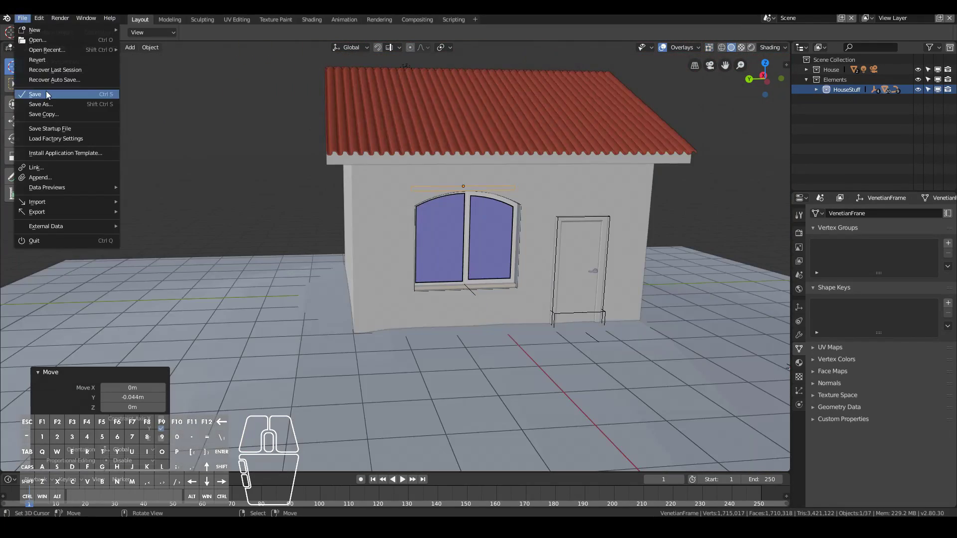
key("KP_0")
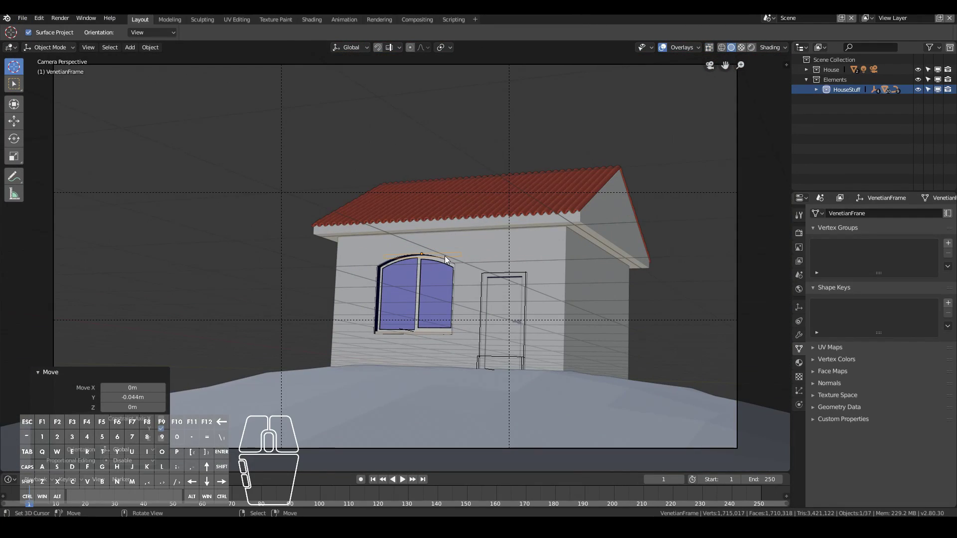
scroll(630, 247, "up", 2)
left_click(630, 246)
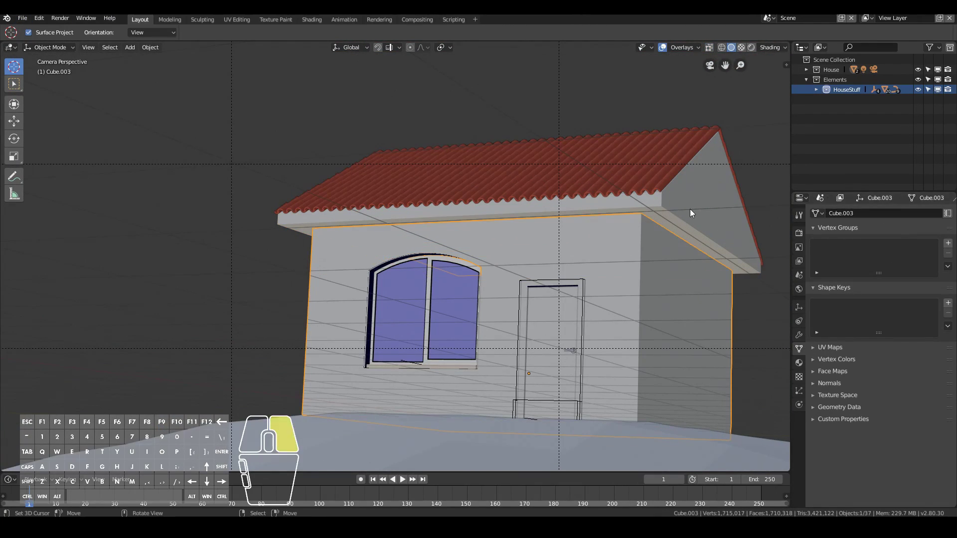
Try a Bevel modifier with a width of 0.1 m on the joined house walls
left_click(690, 213)
left_click(799, 335)
left_click(848, 213)
left_click(742, 243)
key("ctrl+z")
key("ctrl+z")
double_click(854, 257)
type("0.1m")
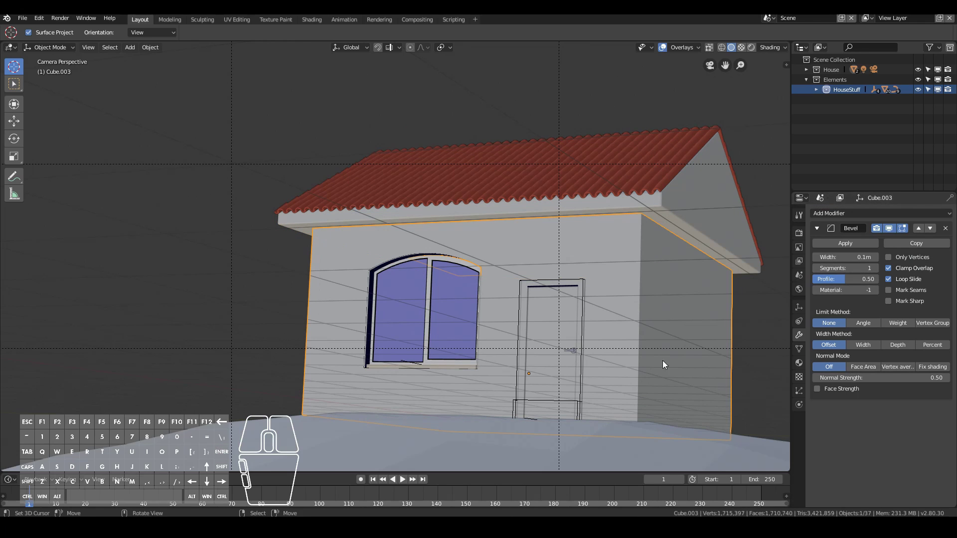
Lower the wall bevel's width to 0 m and undo the Bevel modifier
scroll(689, 363, "up", 5)
left_click_drag(845, 256, 877, 256)
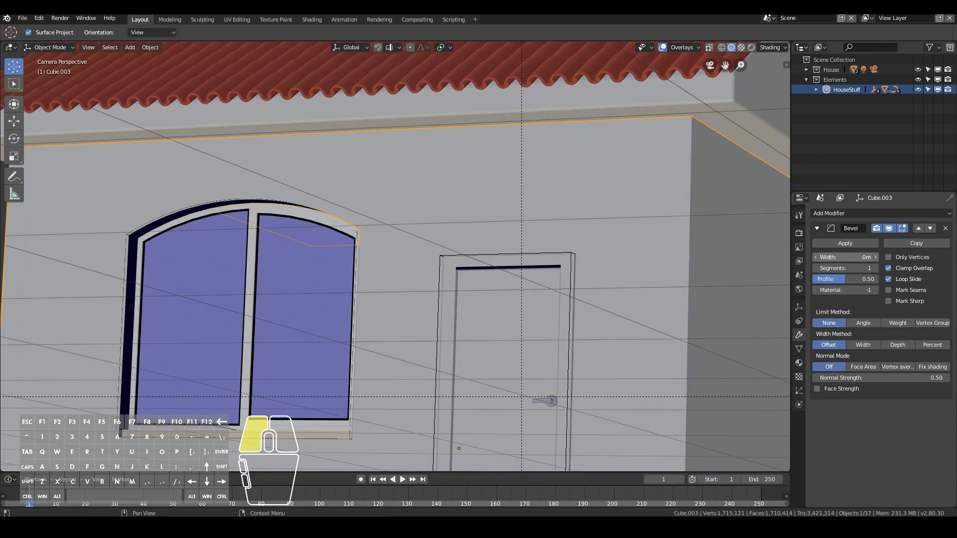
key("ctrl+z")
key("ctrl+z")
key("ctrl+z")
key("ctrl+z")
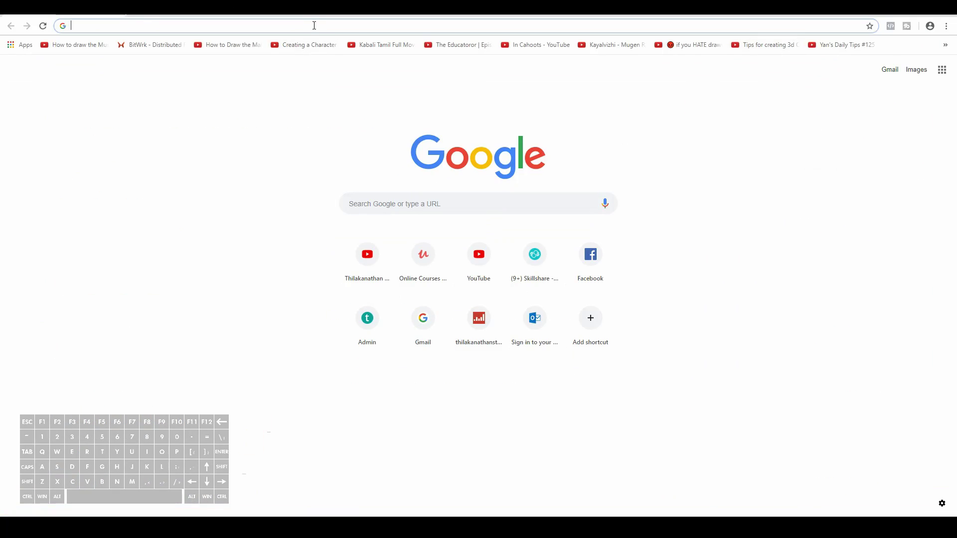
Switch to the browser, open cgbookcase.com and find the Brick Wall 01 page among its textures
type("cgbookcase.com")
key("Return")
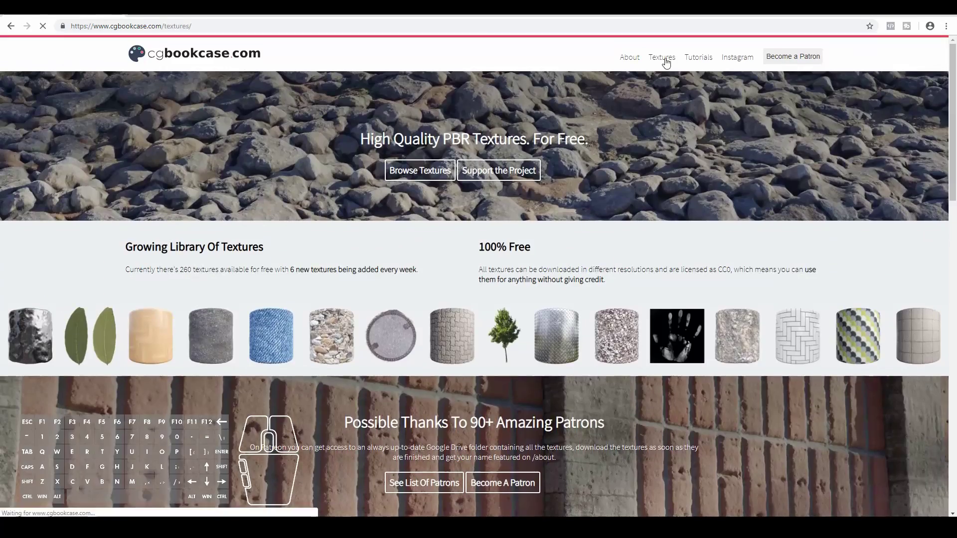
left_click(662, 57)
scroll(130, 368, "down", 15)
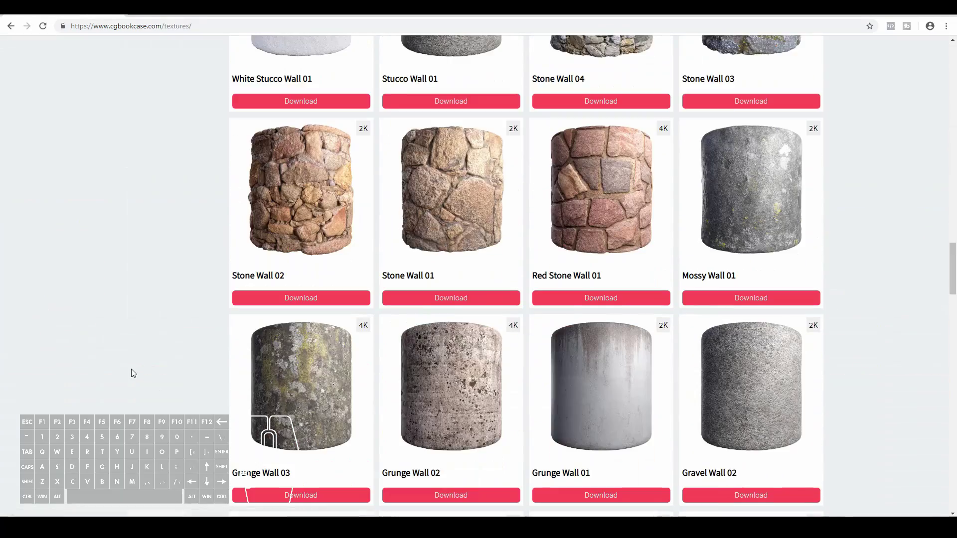
scroll(130, 372, "down", 10)
left_click(601, 199)
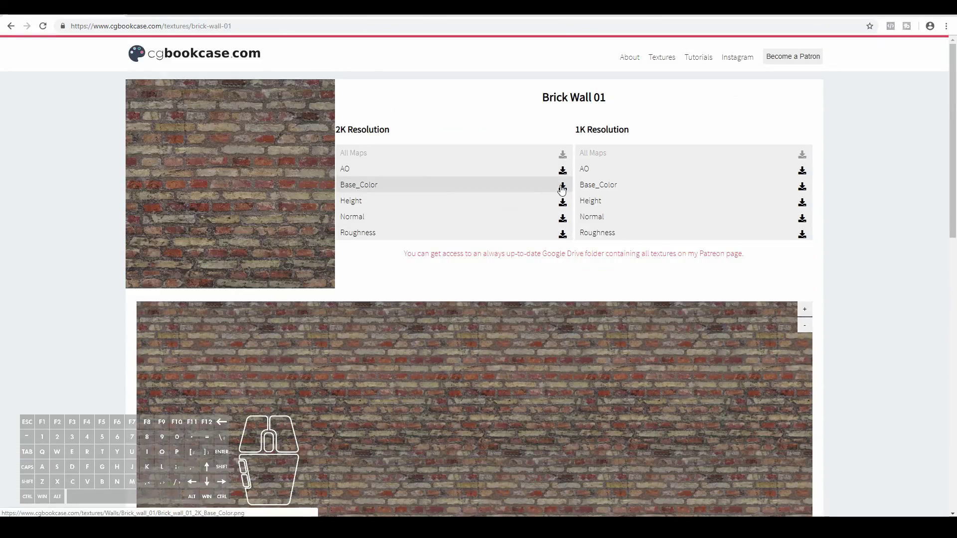
Download the 2K Base_Color and Height maps of the Brick Wall 01 texture
left_click(563, 185)
left_click(394, 253)
left_click(562, 201)
left_click(385, 251)
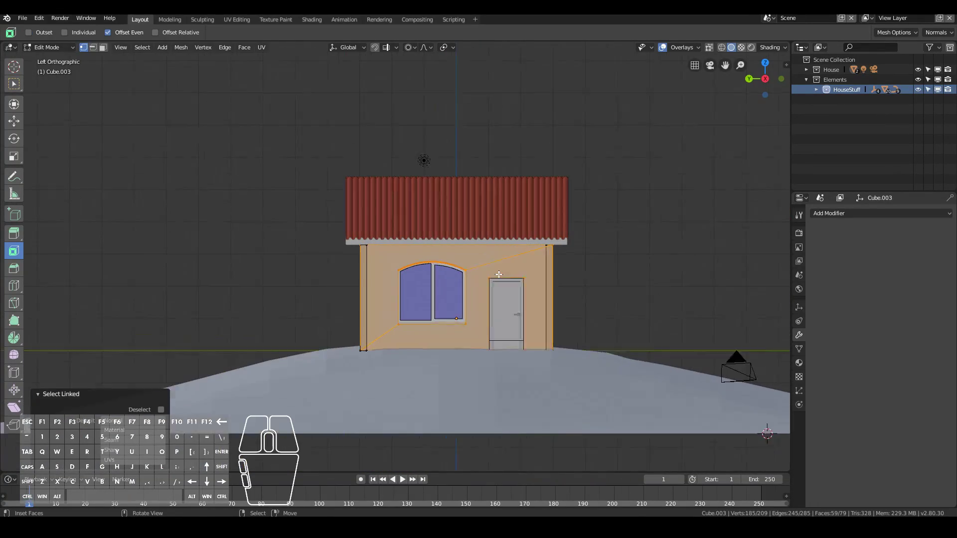
Back in Blender's UV Editing workspace, unwrap the house's front wall with Project From View and save the file
left_click(22, 17)
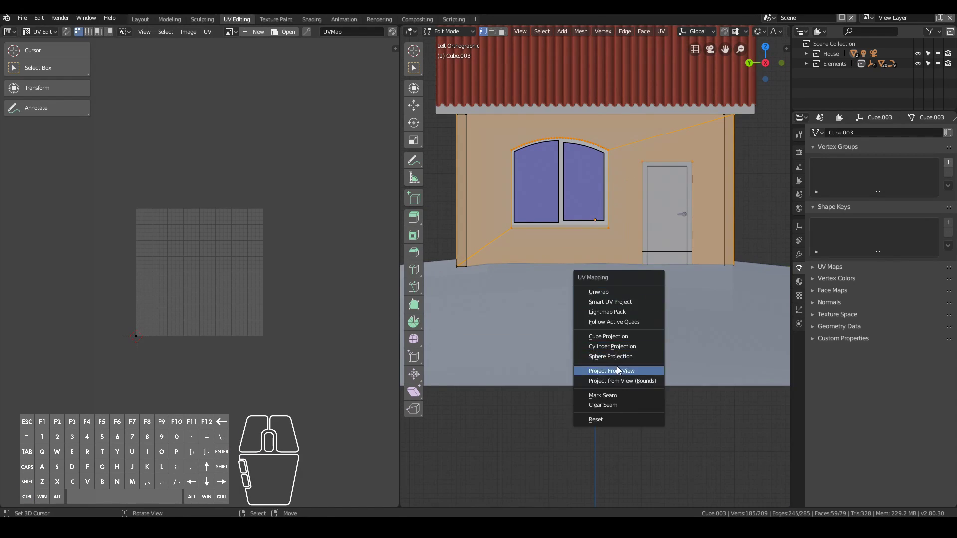
left_click(620, 370)
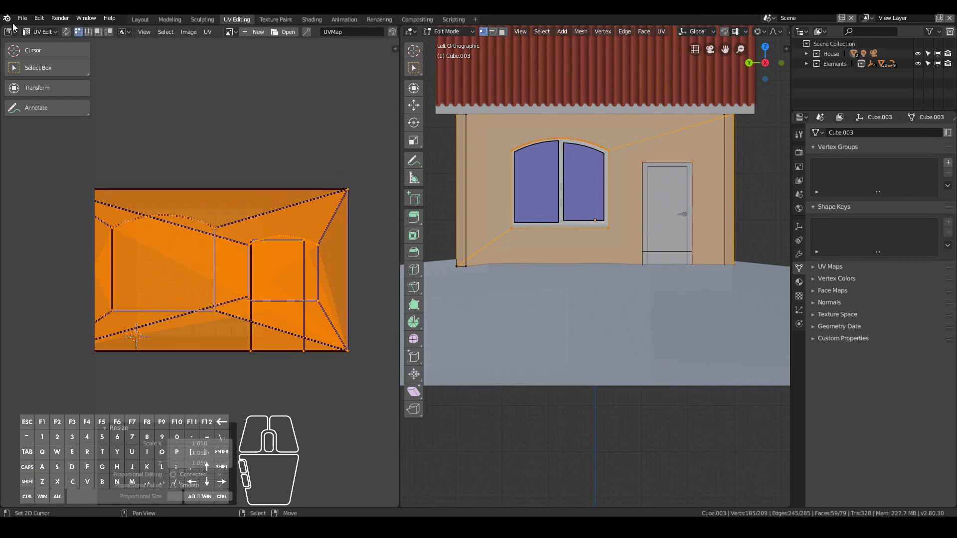
left_click(23, 19)
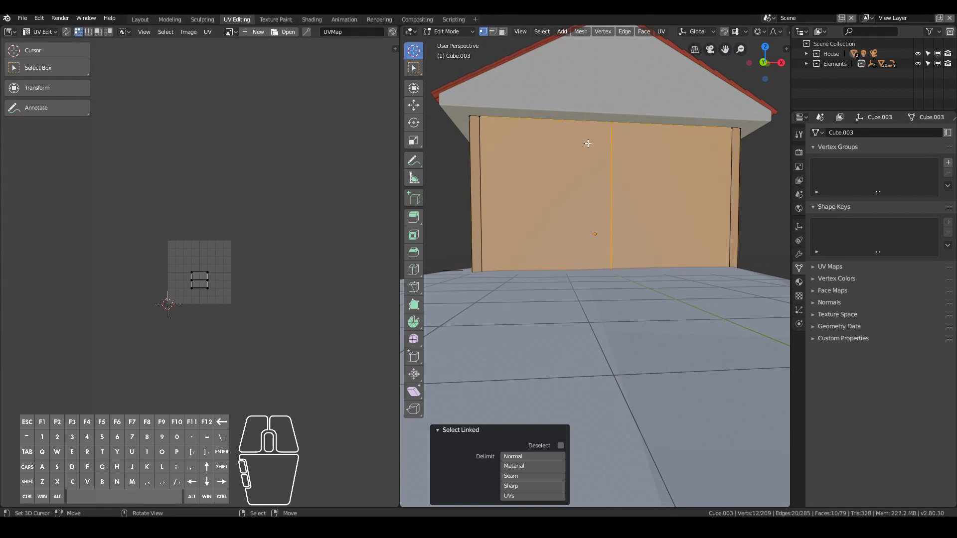
Project the UVs of the house's gable-side walls from the front orthographic view
middle_click_drag(574, 224, 410, 243)
key("KP_1")
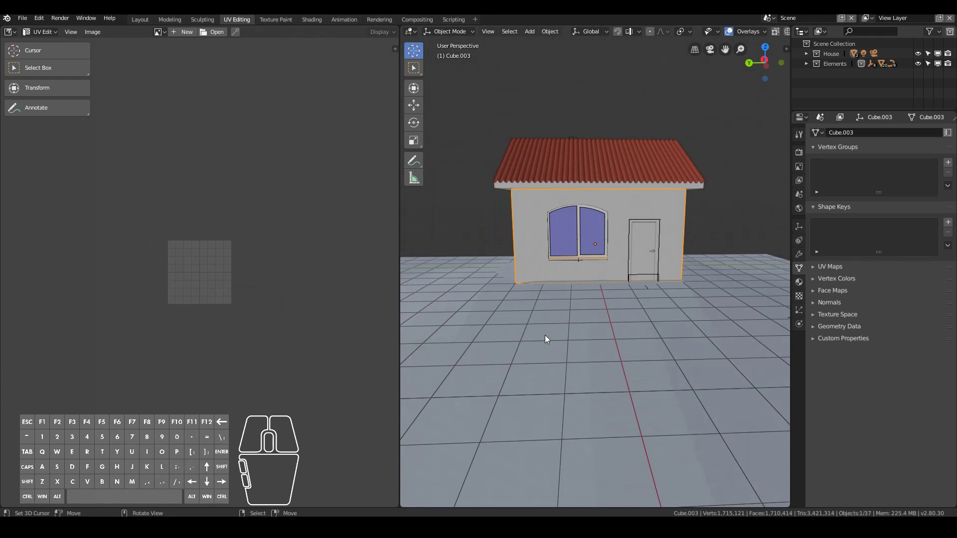
middle_click_drag(554, 385, 528, 229, "shift")
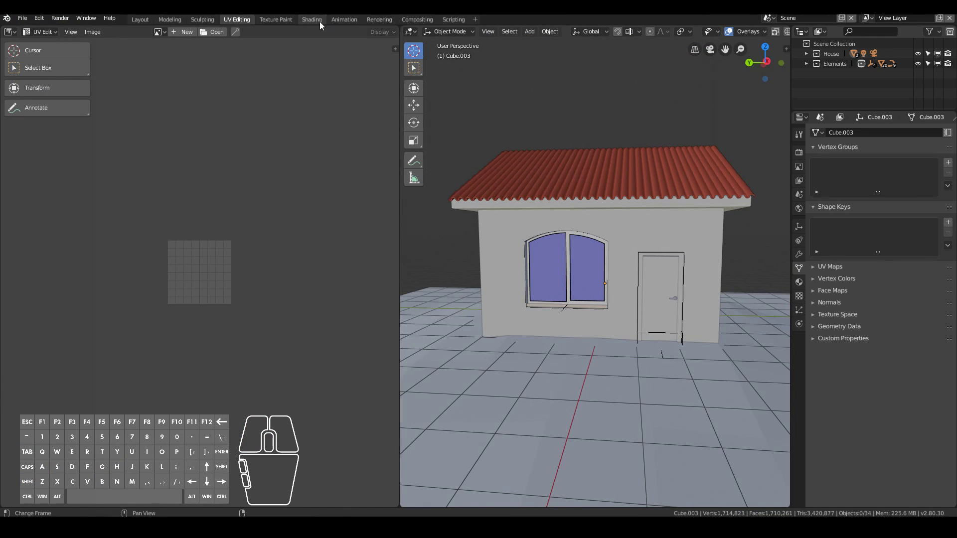
Switch to the Shading workspace with rendered shading and enable nodes for the world
left_click(310, 20)
left_click(751, 31)
left_click(799, 208)
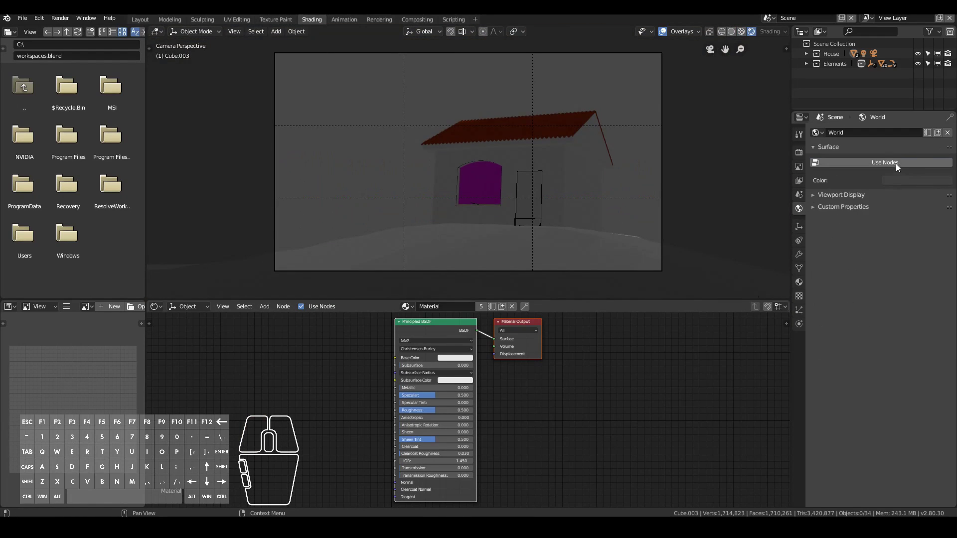
left_click(892, 162)
Set the world background color to a Hosek / Wilkie Sky Texture and its strength to 1.5
left_click(902, 180)
left_click(947, 199)
left_click(743, 165)
left_click_drag(912, 288, 935, 288)
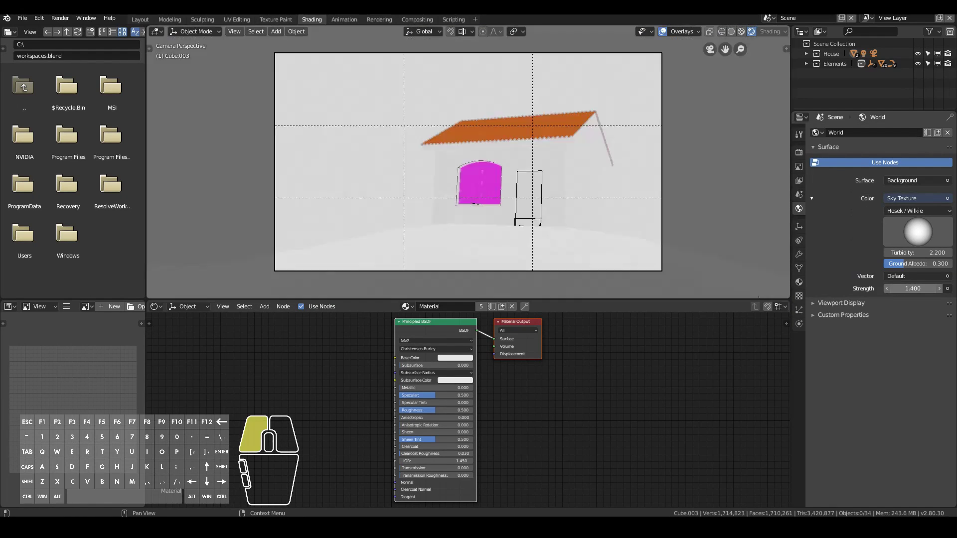
Replace the world's sky texture with an environment texture using the 275-free-hdri-skies-com.hdr image
left_click(898, 198)
left_click(696, 91)
left_click(935, 211)
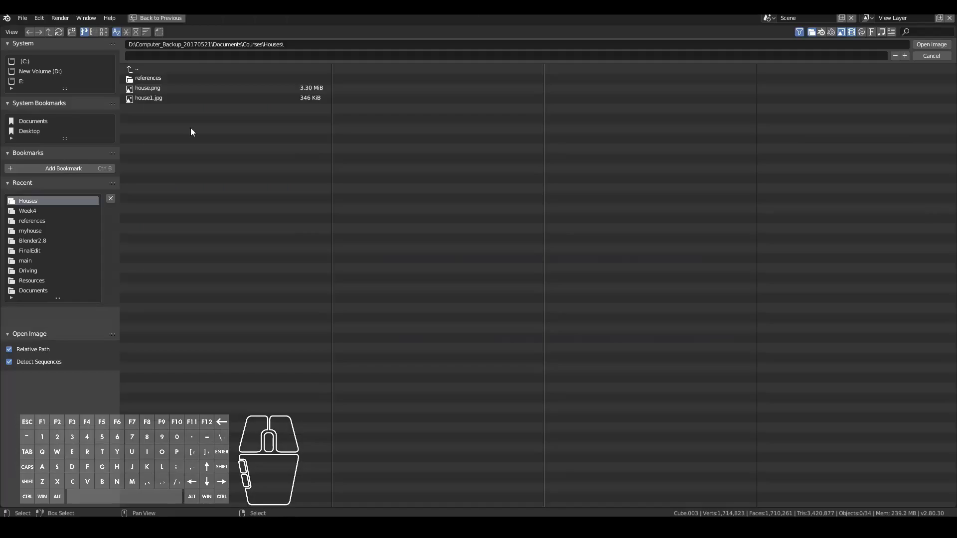
left_click(171, 107)
left_click(931, 44)
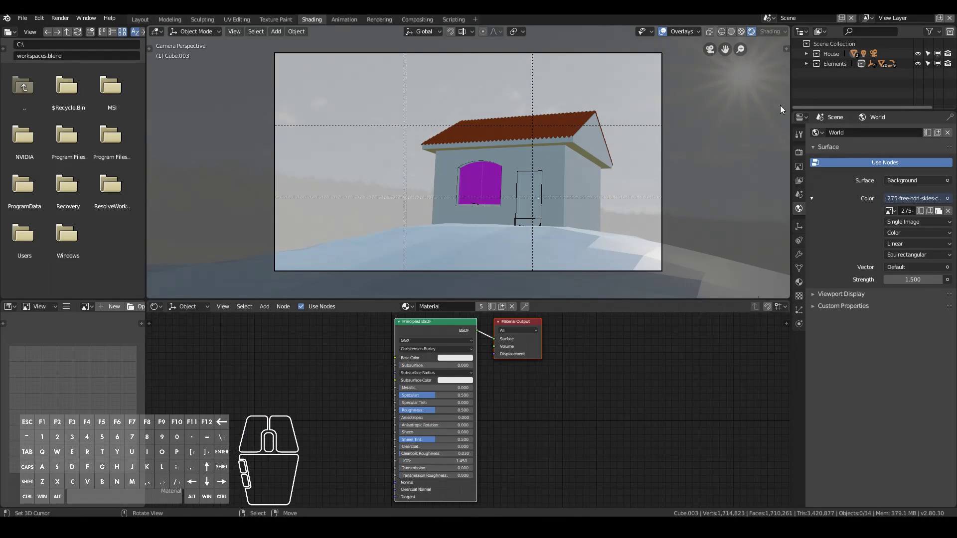
In the world shader, feed the environment texture through Texture Coordinate and Mapping nodes, with the mapping's Z location at 0.3 m
scroll(684, 136, "down", 2)
left_click(186, 306)
left_click(187, 282)
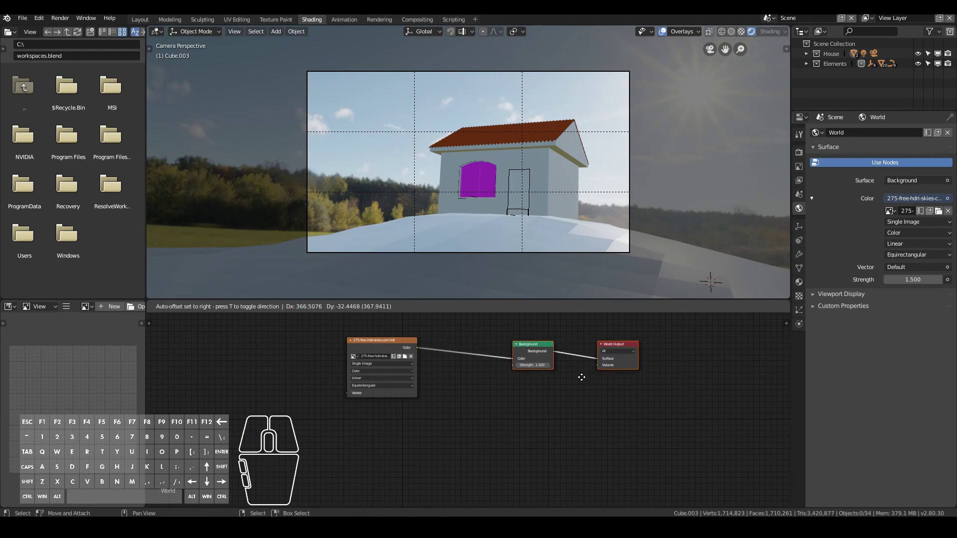
left_click_drag(328, 345, 374, 388)
scroll(369, 393, "up", 2)
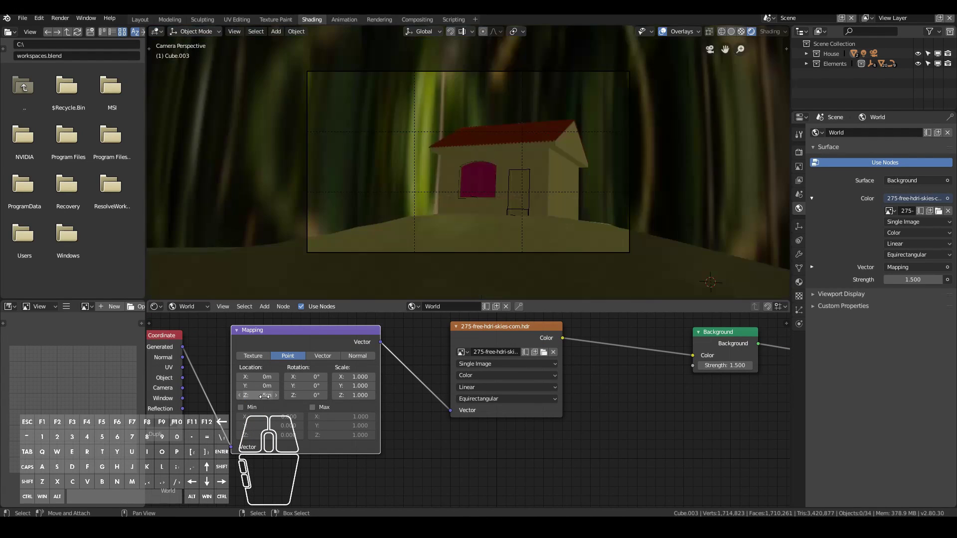
mouse_move(264, 395)
left_mouse_down()
mouse_move(280, 396)
mouse_move(265, 395)
left_mouse_up()
scroll(487, 263, "up", 2)
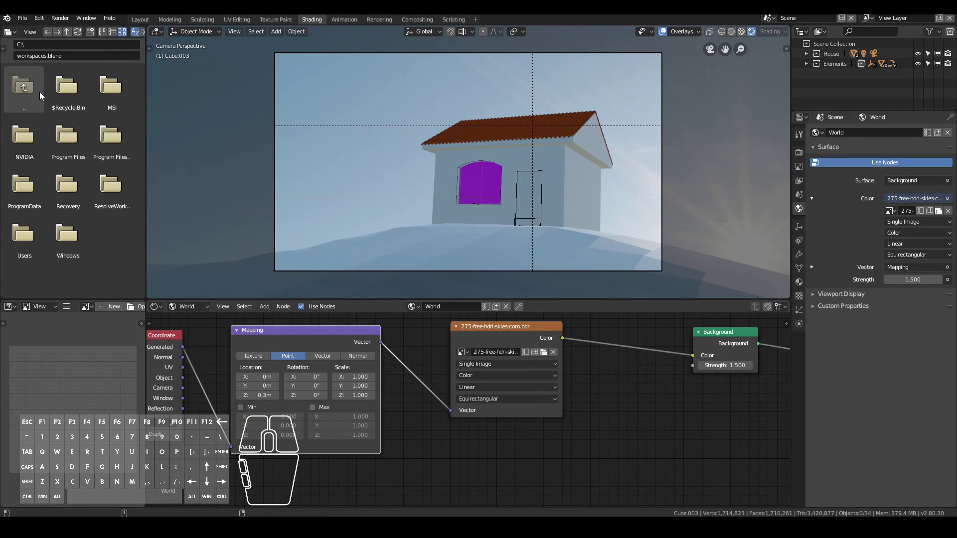
Show the house walls' material nodes and open the Houses\references folder that holds the brick textures
scroll(637, 172, "up", 3)
left_click(636, 172)
left_click(188, 306)
left_click(185, 270)
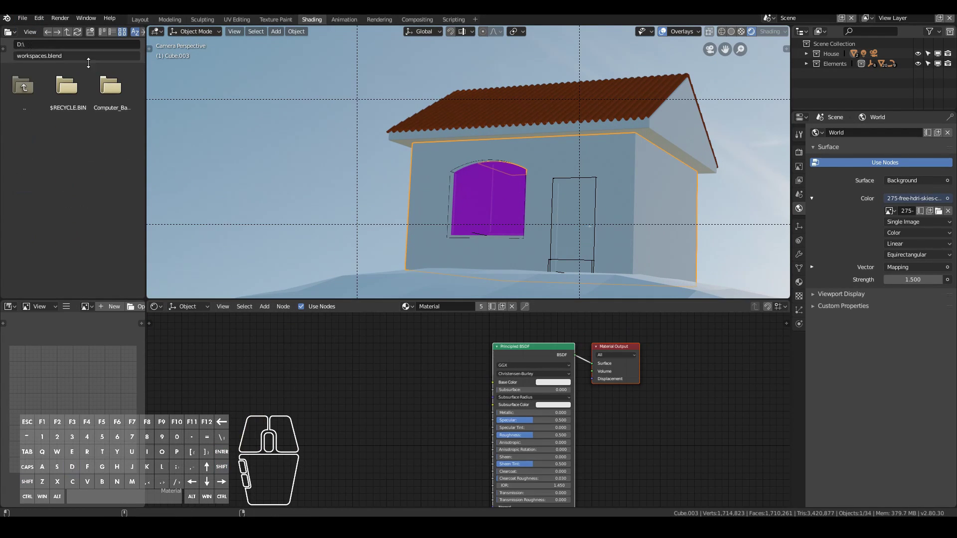
double_click(101, 85)
scroll(61, 232, "down", 2)
double_click(73, 107)
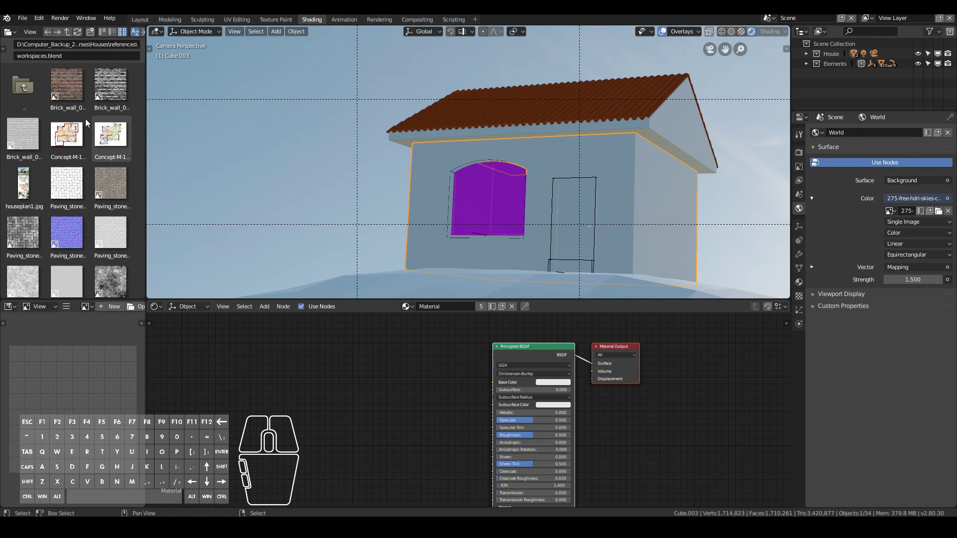
Add the Brick_wall_01_2K base color, roughness and height images to the wall material, linking the first two to Base Color and Roughness
left_click_drag(218, 353, 573, 404)
scroll(393, 399, "up", 2)
left_click(22, 18)
left_click(38, 95)
left_click_drag(365, 500, 362, 504)
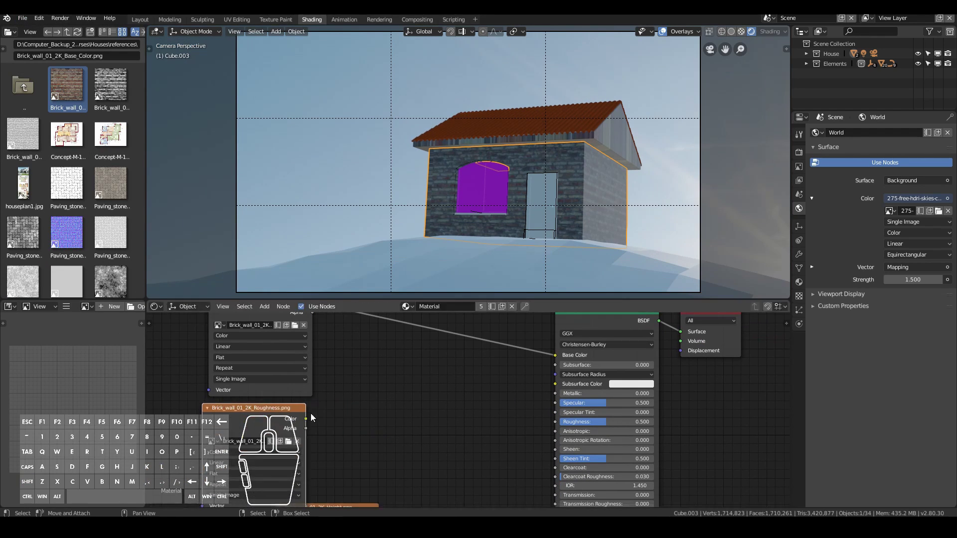
left_click_drag(554, 426, 554, 422)
Set the height image to Non-Color Data and feed it through a Bump node into the wall shader's Normal input
scroll(348, 467, "down", 5, "shift")
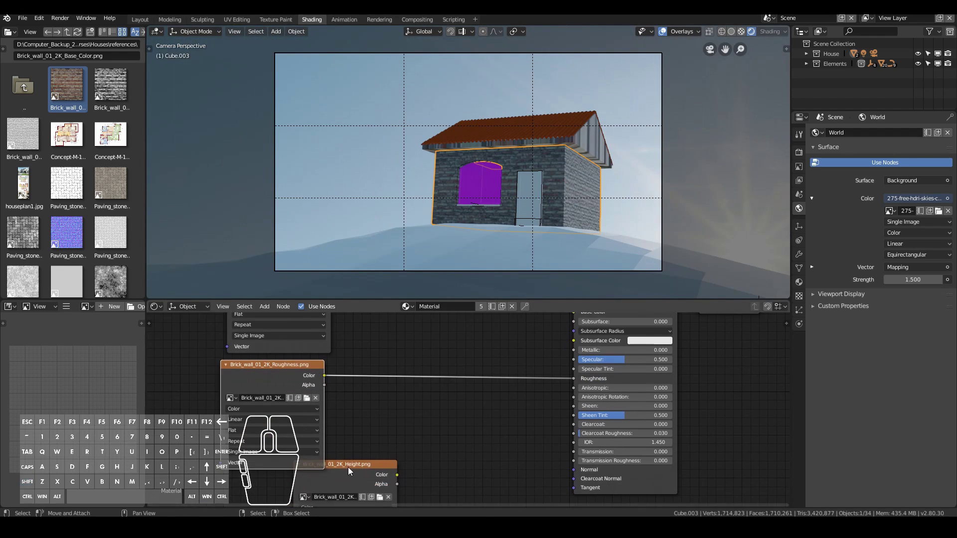
left_click_drag(347, 468, 431, 408)
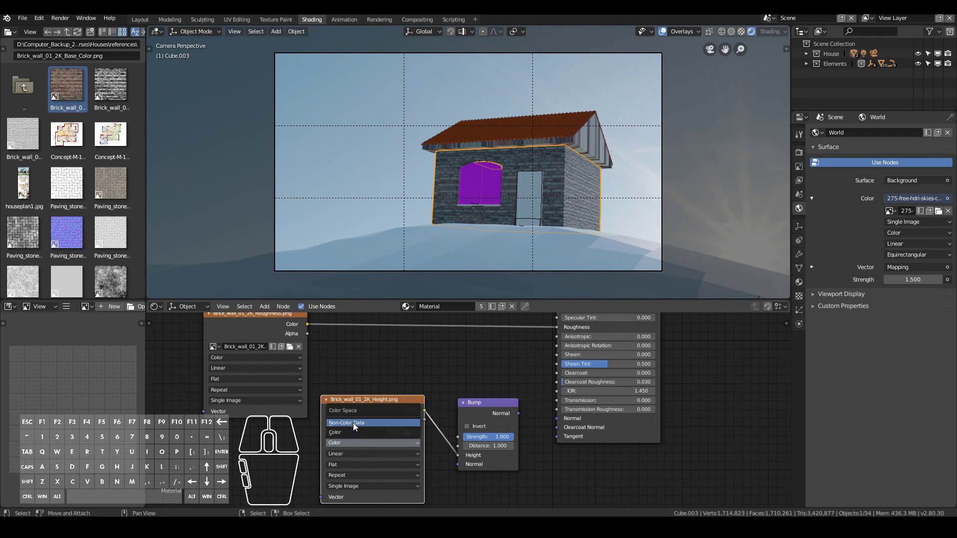
left_click_drag(545, 430, 554, 420)
scroll(468, 165, "up", 3)
middle_click_drag(516, 333, 473, 347)
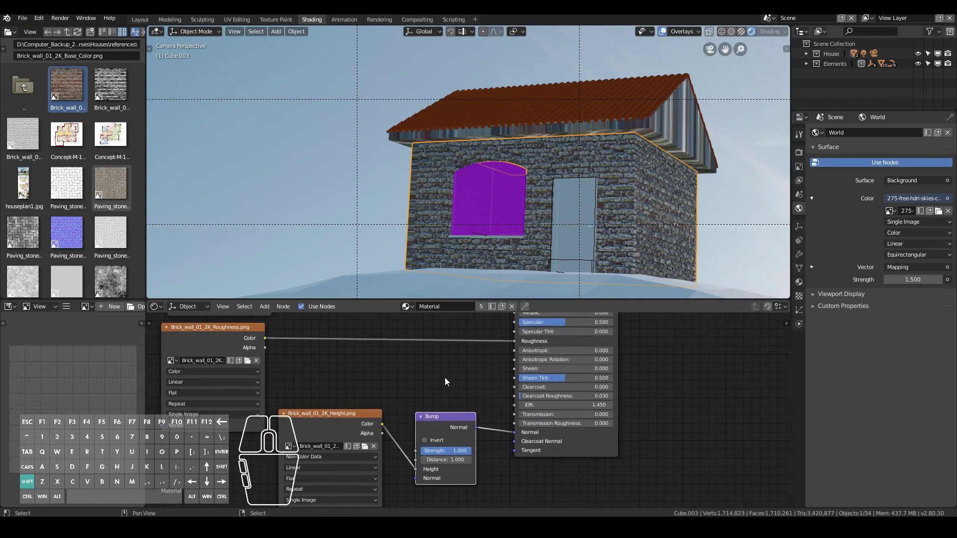
Give the gabled roof block its own plain white Principled BSDF material in place of the brick material
left_click(798, 283)
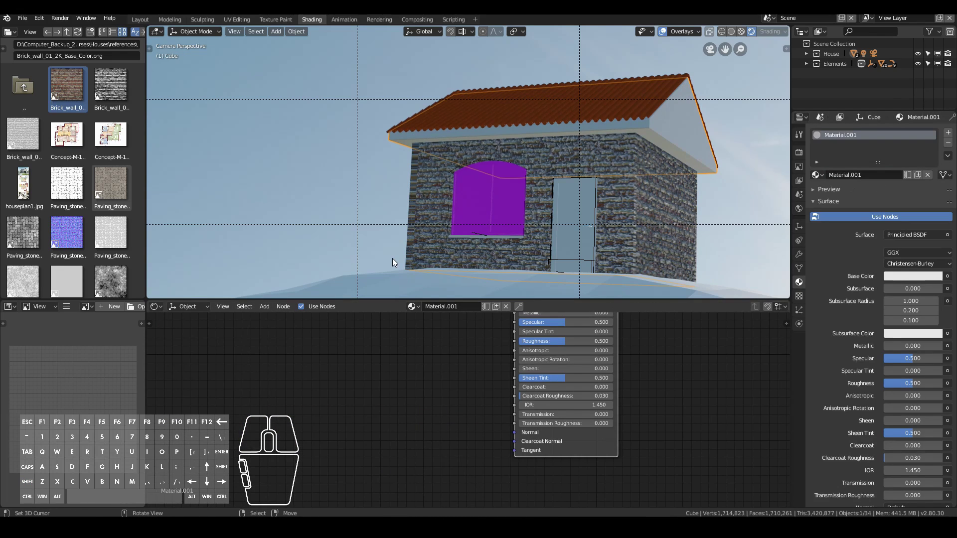
Try to move the linked side-wall faces along X in the wall mesh's Edit Mode
middle_click_drag(369, 249, 450, 245)
left_click(450, 245)
key("Tab")
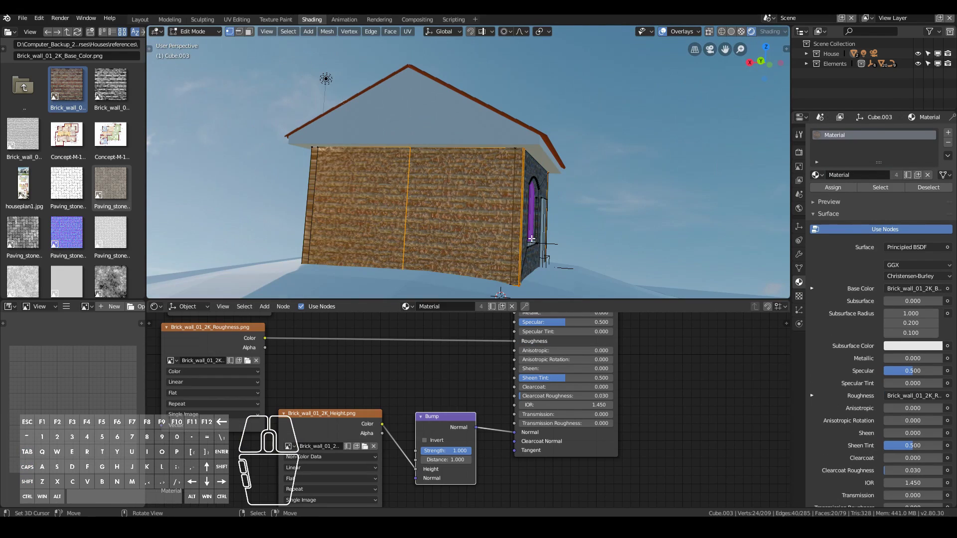
middle_click_drag(548, 247, 509, 206)
right_click(509, 206)
scroll(508, 206, "up", 3)
key("ctrl+l")
key("g")
key("x")
key("Escape")
key("Tab")
scroll(671, 236, "down", 4)
middle_click_drag(671, 236, 342, 248)
key("KP_0")
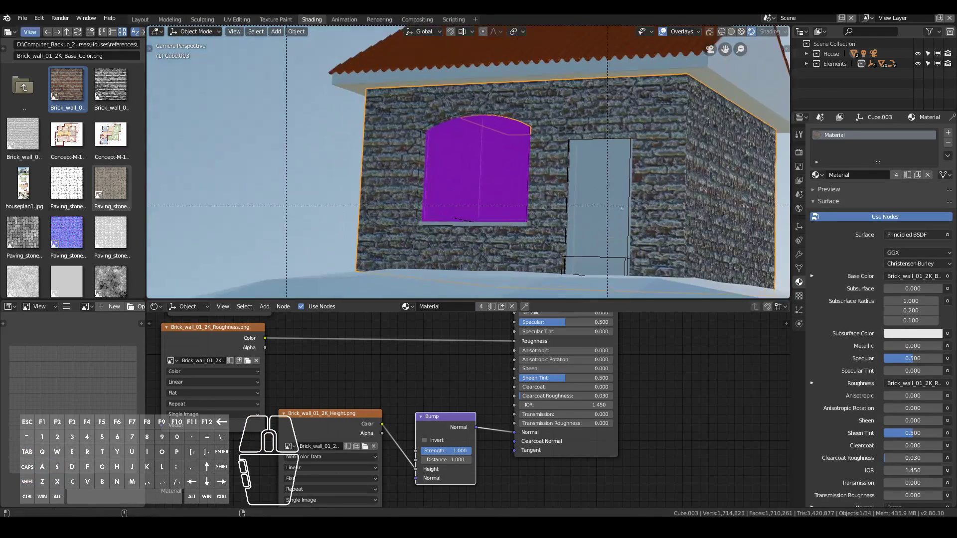
Add a Subdivision Surface modifier to the terrain plane and shade it smooth
scroll(502, 212, "down", 2)
left_click(444, 261)
left_click(798, 254)
left_click(880, 132)
left_click(786, 273)
key("w")
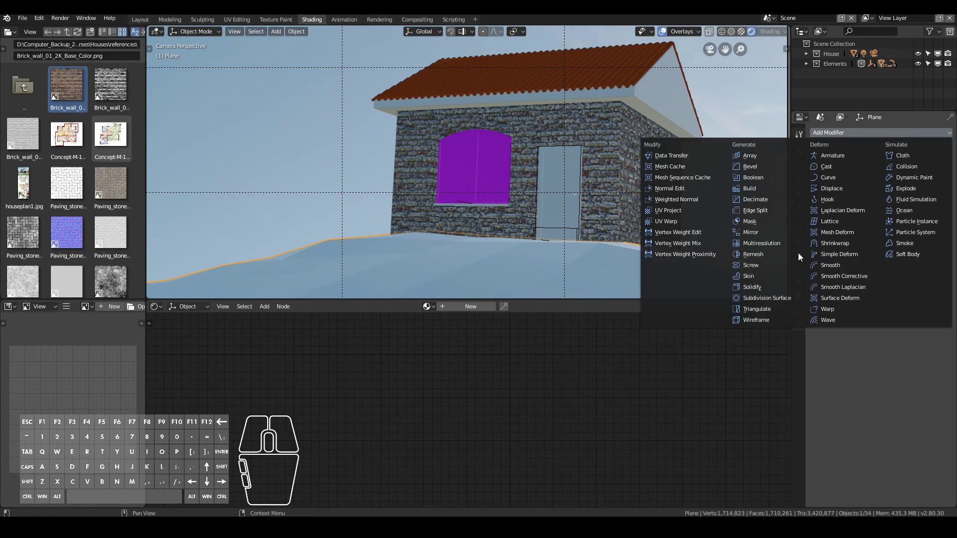
left_click(491, 232)
Show the large arched window's materials and select its Glass slot
scroll(491, 231, "down", 2)
scroll(597, 224, "up", 4)
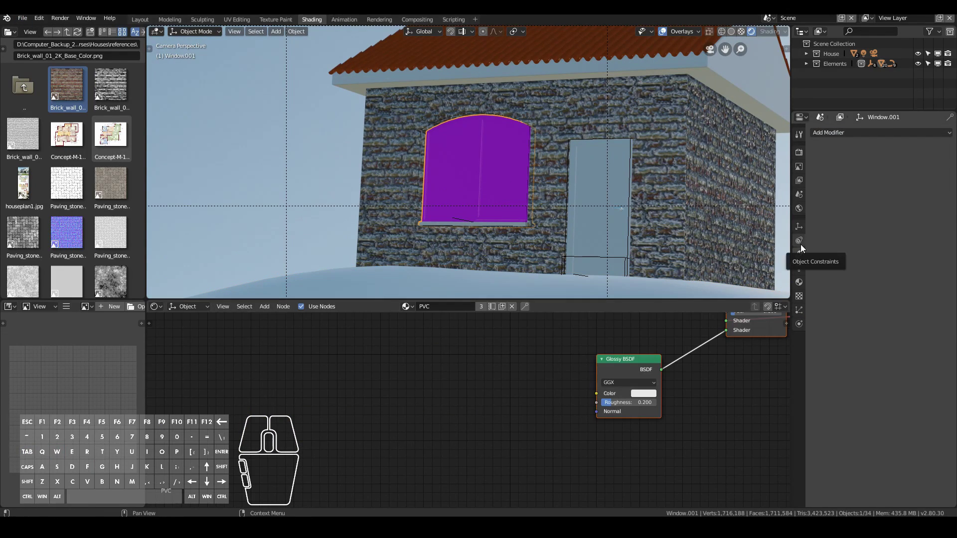
left_click(799, 282)
key("Home")
left_click(892, 237)
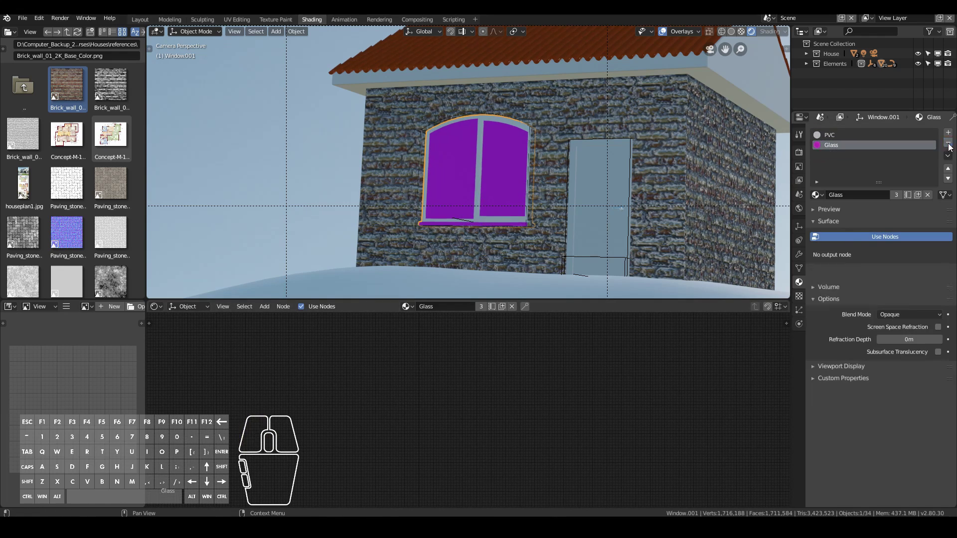
Rebuild the window's Glass material as a Glass BSDF connected to a Material Output
left_click(885, 237)
key("shift+a")
mouse_move(516, 405)
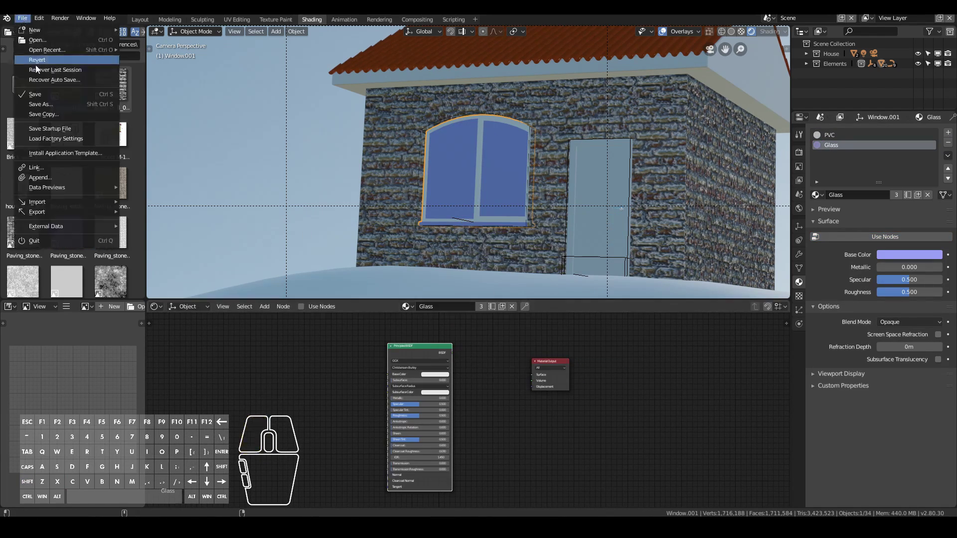
left_click_drag(417, 354, 394, 352)
key("ctrl+z")
key("ctrl+z")
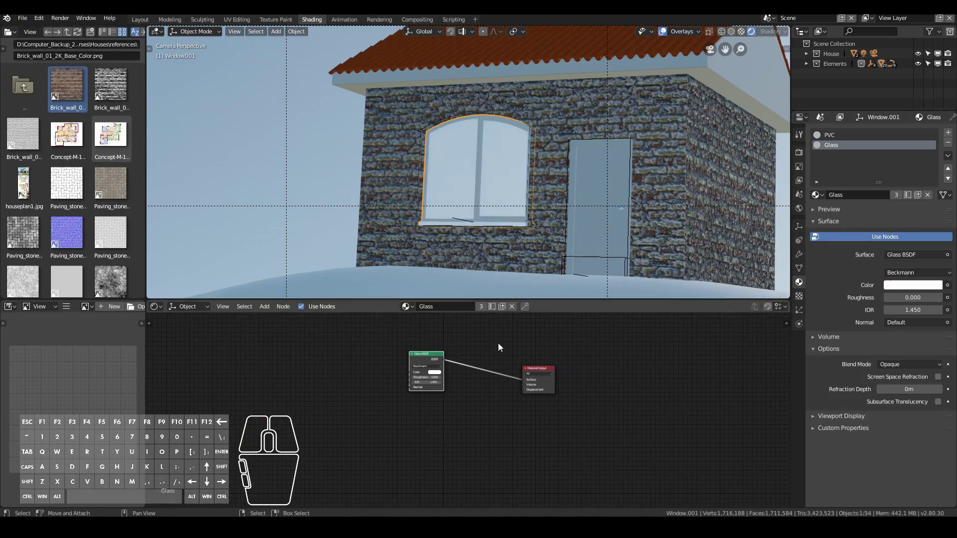
Examine the arched window's glass and blind up close, including the window's mesh in Edit Mode
middle_click_drag(485, 279, 457, 238)
scroll(419, 162, "down", 2)
scroll(457, 238, "up", 4)
key("Tab")
left_click(457, 239)
key("Tab")
scroll(457, 239, "down", 2)
middle_click_drag(425, 208, 409, 199)
scroll(409, 200, "down", 2)
Enable Screen Space Reflections with Refraction in the Eevee render settings
left_click(799, 152)
left_click(821, 247)
left_click(813, 247)
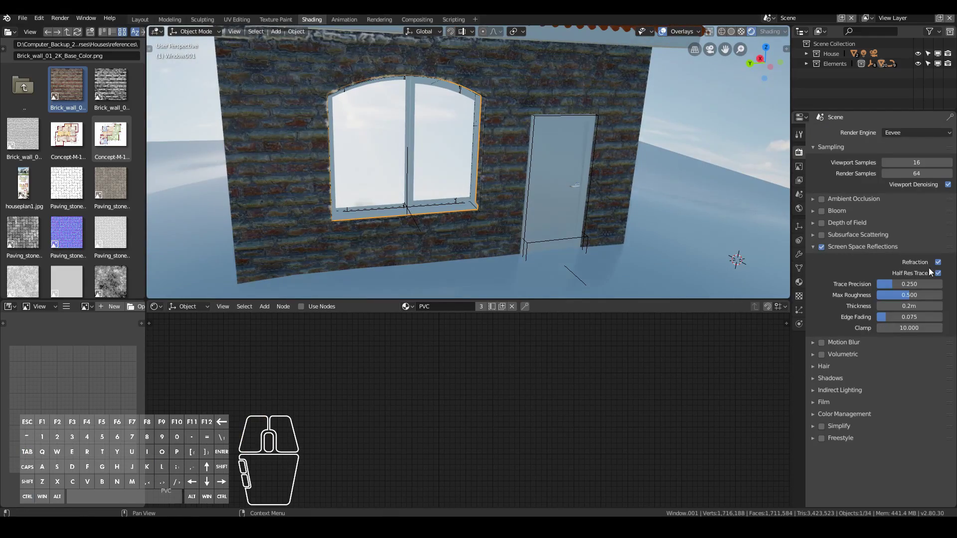
Enable Screen Space Refraction for the arched window's Glass material and return to the camera view
middle_click_drag(498, 199, 315, 226)
scroll(369, 180, "down", 3)
left_click(405, 186)
left_click(798, 282)
left_click(831, 145)
key("KP_0")
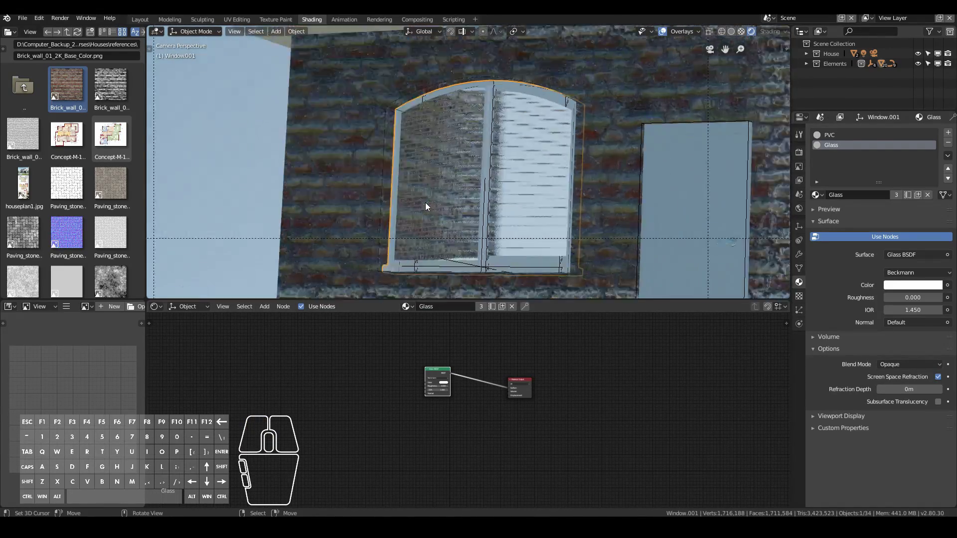
Switch to the cgbookcase website in the browser and list the textures in the Ground category
scroll(425, 202, "down", 6)
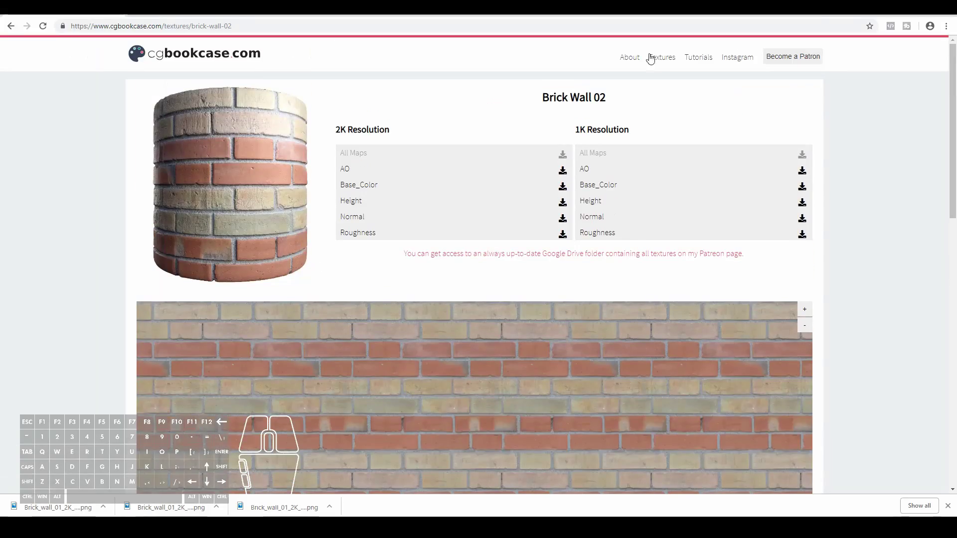
left_click(652, 58)
left_click(161, 231)
type("ground")
left_click(143, 343)
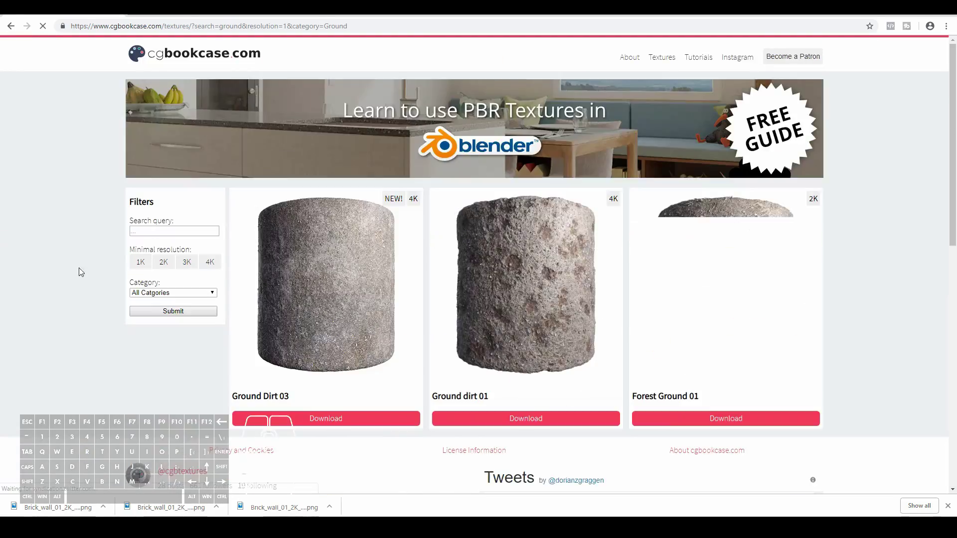
scroll(74, 272, "down", 2)
left_click(173, 211)
scroll(117, 262, "down", 15)
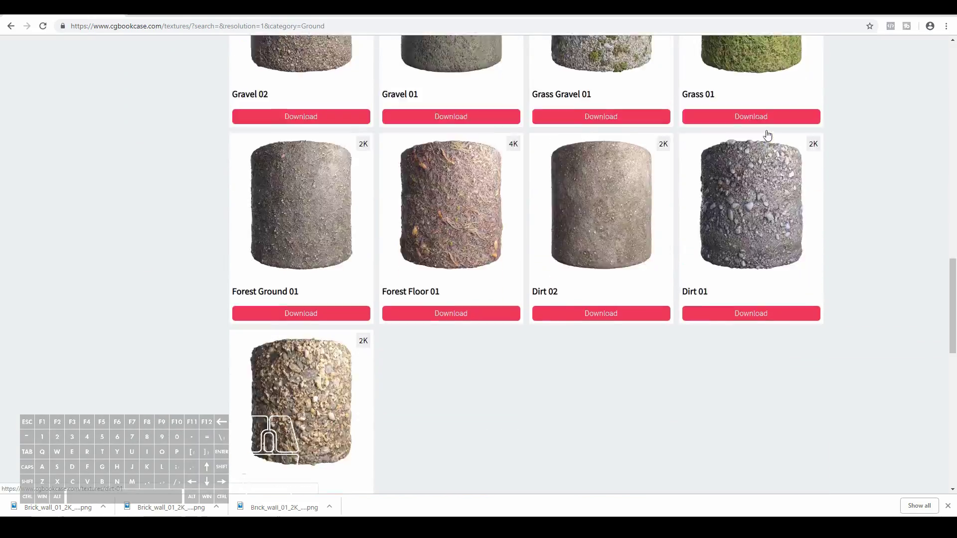
Browse the ground textures, including Grass 01, and download the 3K Base Color, Height and Roughness maps of Forest Floor 01
left_click(751, 116)
key("alt+Left")
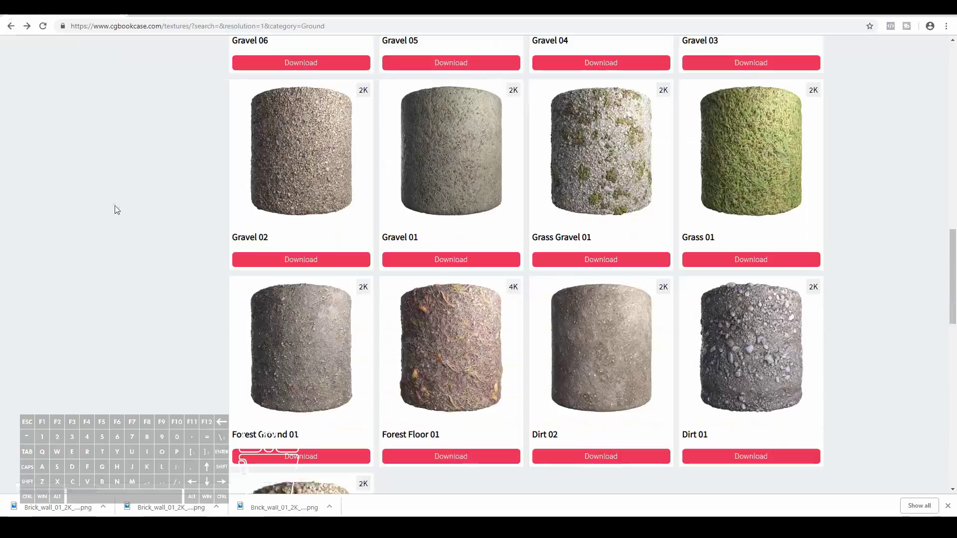
scroll(114, 204, "up", 3)
key("Home")
key("End")
scroll(103, 93, "up", 20)
scroll(105, 120, "up", 10)
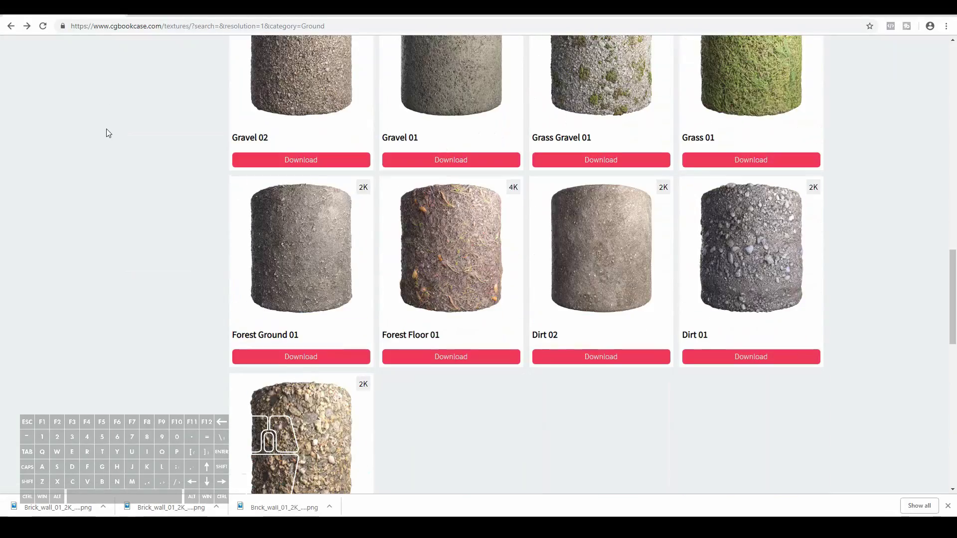
left_click(438, 271)
left_click(562, 186)
Switch to Blender and connect Forest_floor_01_3K_Base_Color.png to the Base Color of the terrain plane's Principled BSDF
left_click(394, 252)
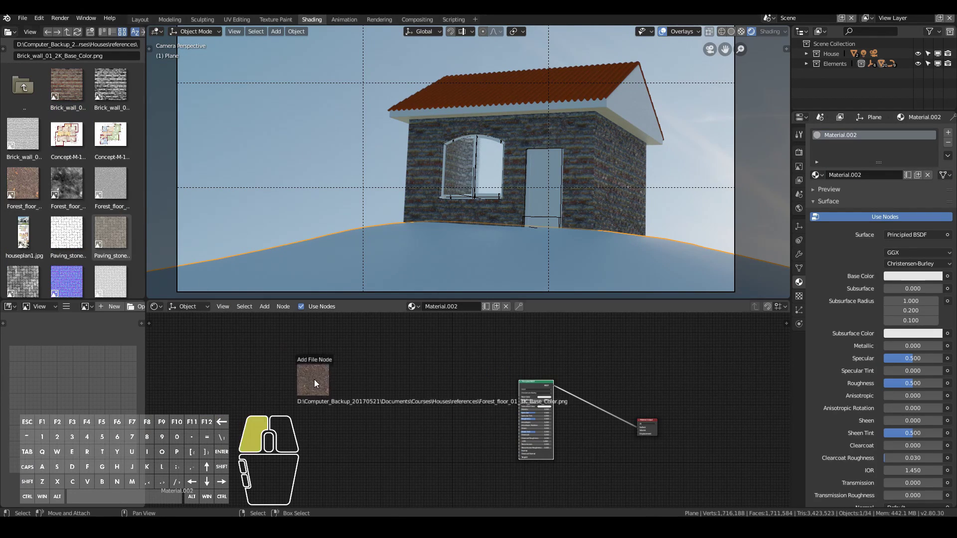
scroll(431, 409, "up", 3)
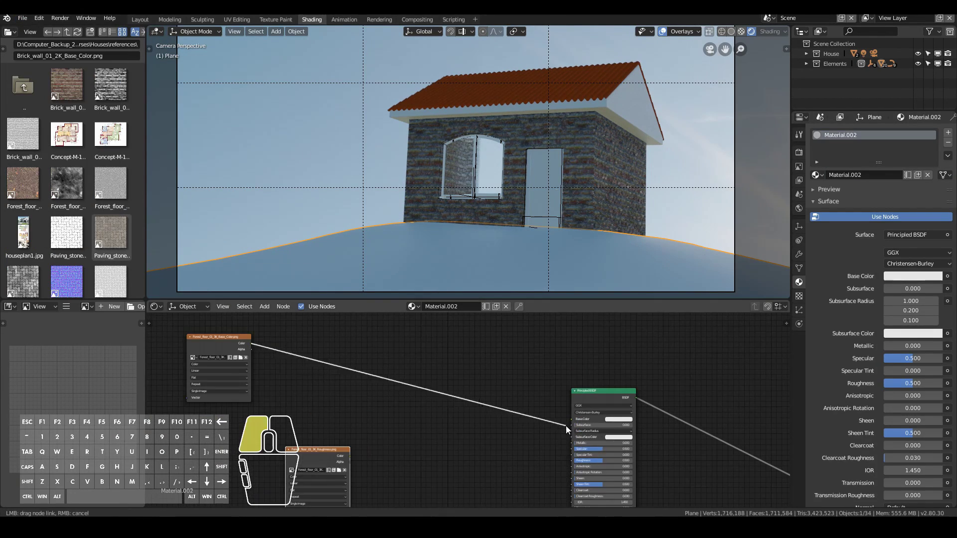
left_click_drag(569, 423, 571, 423)
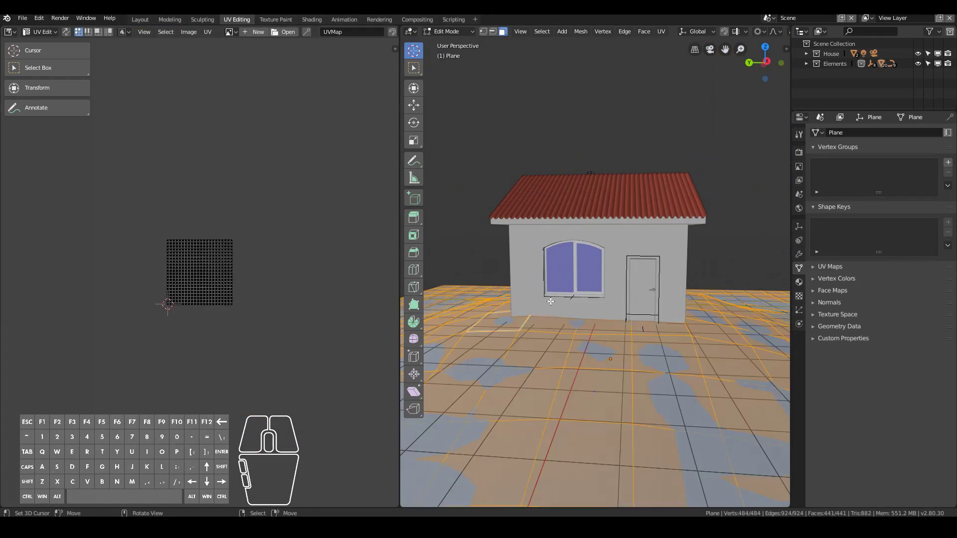
Scale the terrain plane's UVs up by a factor of 5 and return to the camera view in the Shading workspace
key("s")
key("5")
left_click(298, 316)
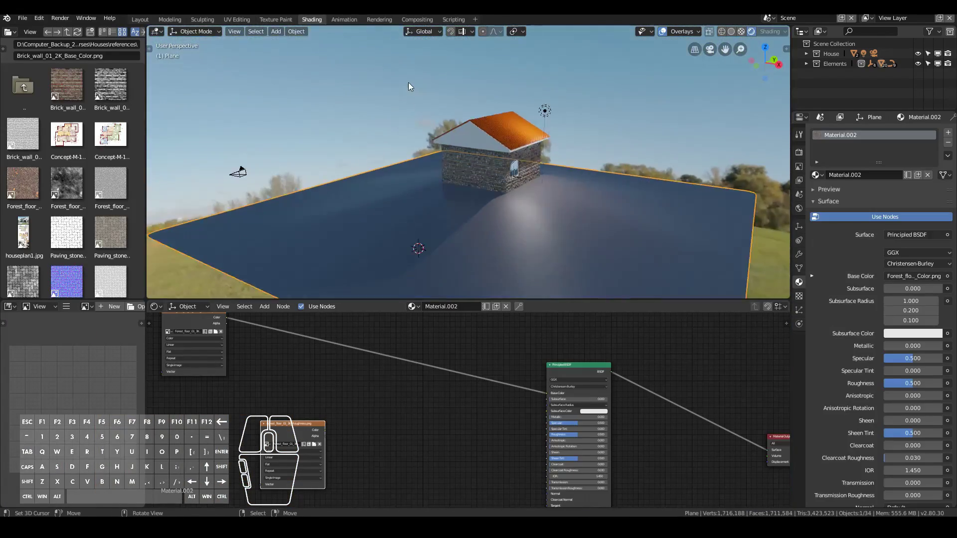
key("KP_0")
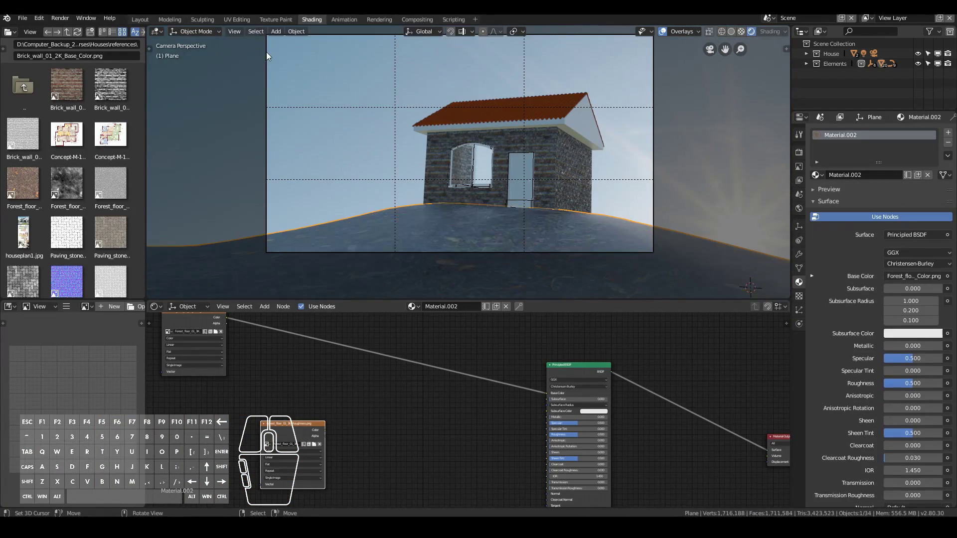
key("Tab")
key("Home")
key("Tab")
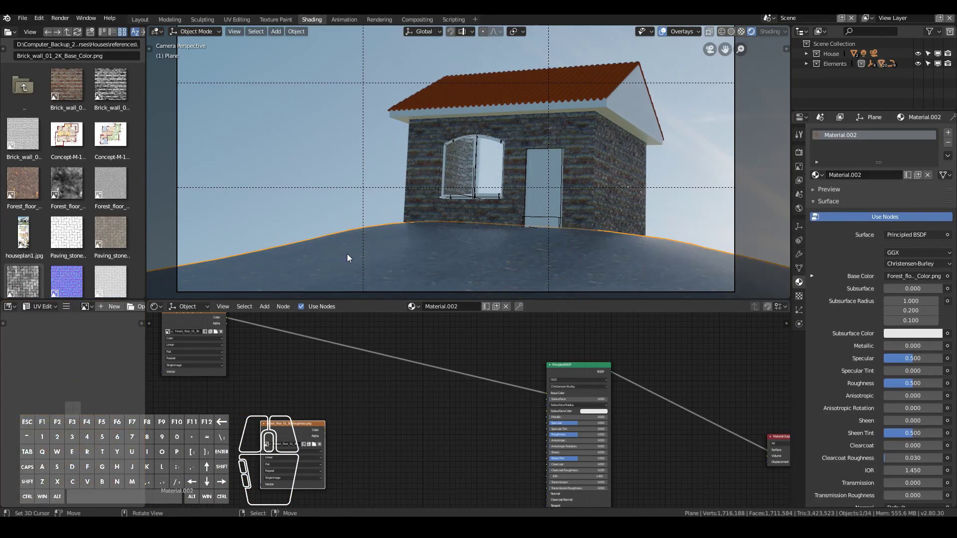
Connect the forest floor roughness map to the terrain shader's Roughness and the height map to the Material Output's Displacement
left_click_drag(325, 430, 547, 434)
scroll(382, 449, "down", 2)
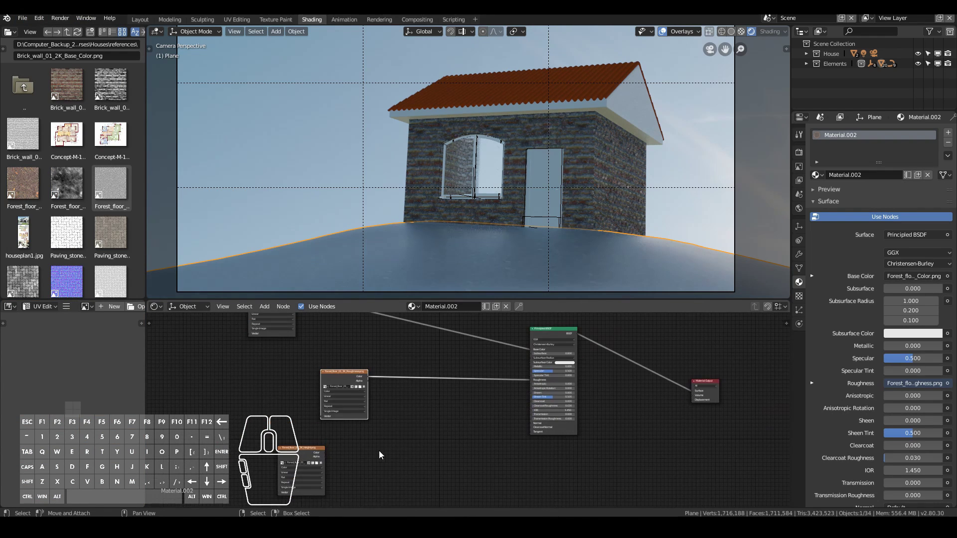
left_click_drag(383, 450, 384, 425)
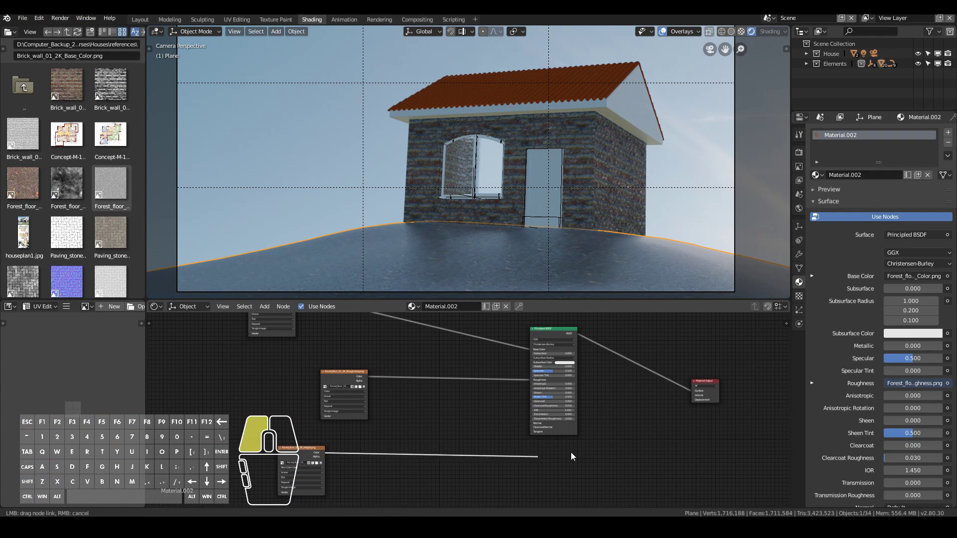
scroll(434, 198, "up", 3)
scroll(562, 388, "up", 3)
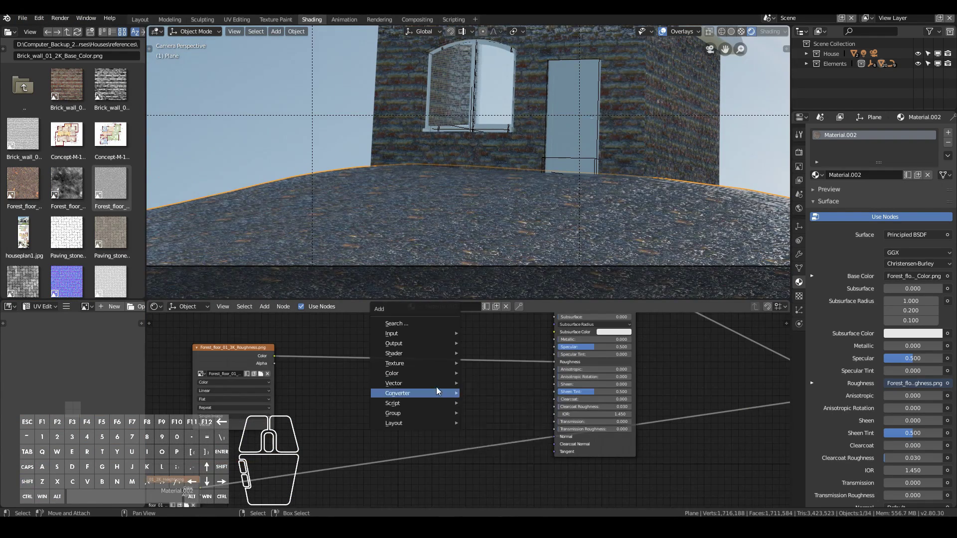
Insert a ColorRamp between the terrain's roughness map and the Principled BSDF, and shift its white stop towards the middle
mouse_move(398, 393)
left_click(486, 404)
left_click(408, 369)
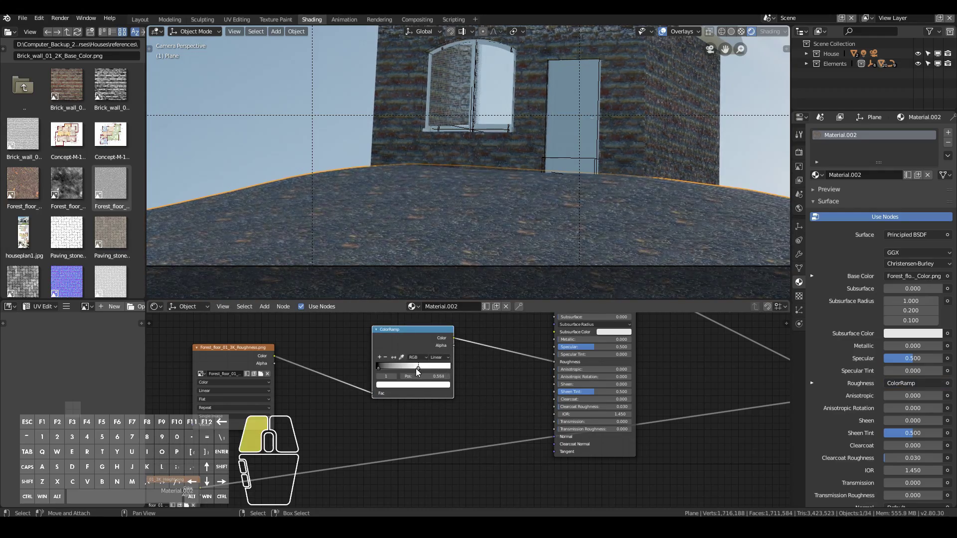
left_click_drag(416, 369, 417, 369)
scroll(466, 198, "down", 3)
scroll(473, 238, "up", 3)
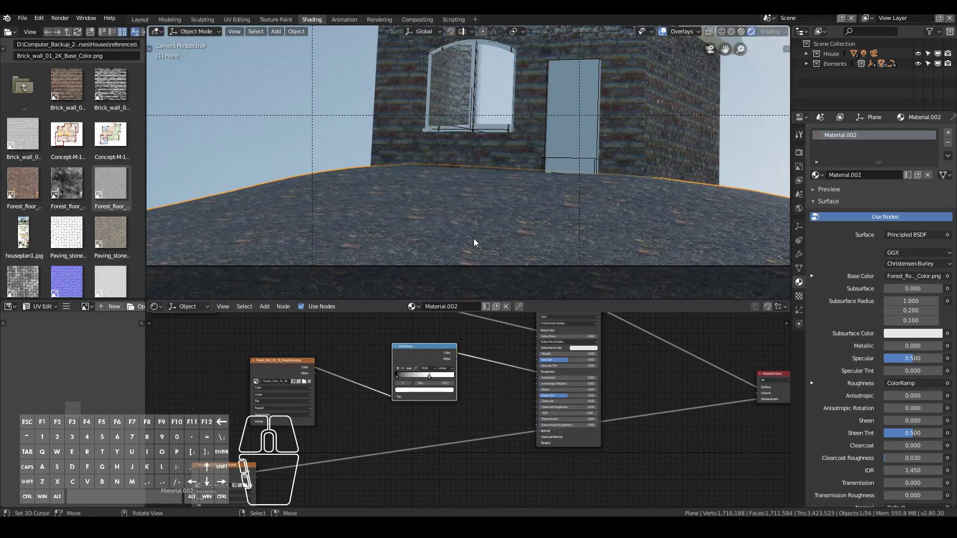
scroll(474, 243, "down", 3)
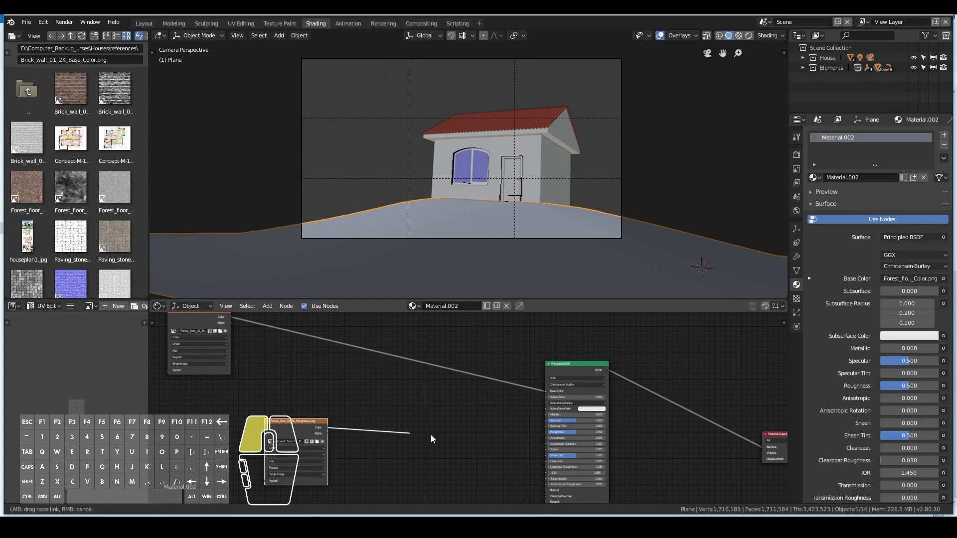
Rebuild the terrain material's roughness and height links to Roughness and Displacement, each through a ColorRamp with the white stop at 0.241
left_click_drag(333, 436, 698, 388)
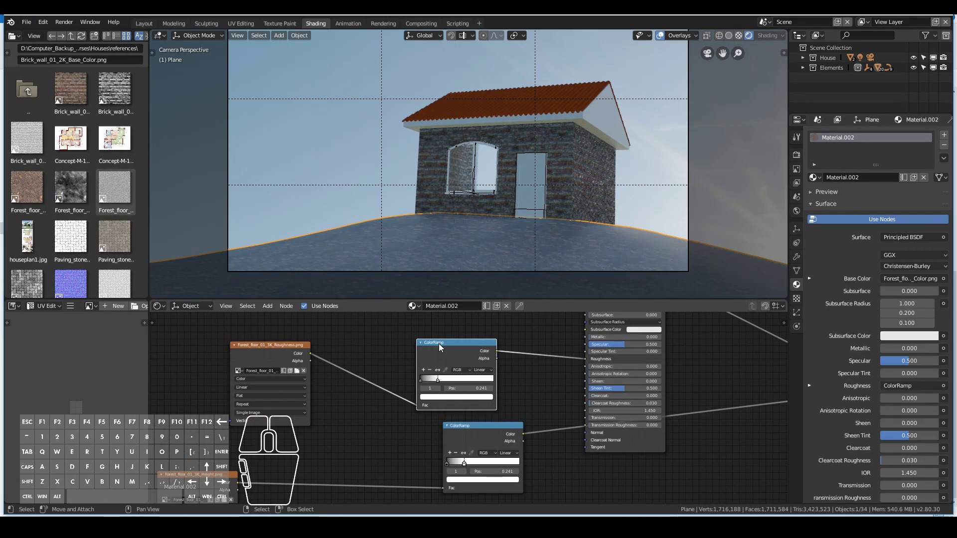
scroll(495, 273, "up", 1)
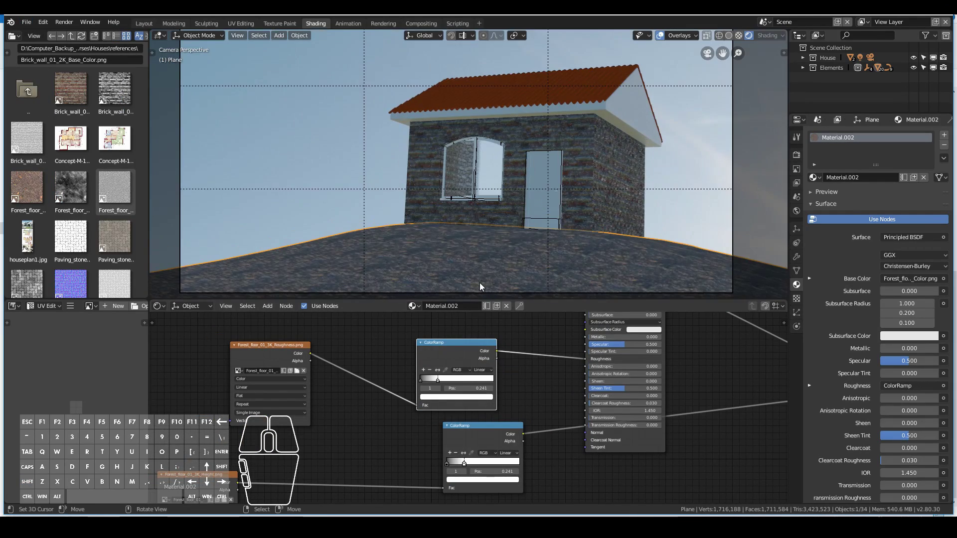
scroll(544, 223, "up", 1)
Insert a ColorRamp between the house walls' roughness map and the Principled BSDF, with its white stop at 0.373
left_click(545, 224)
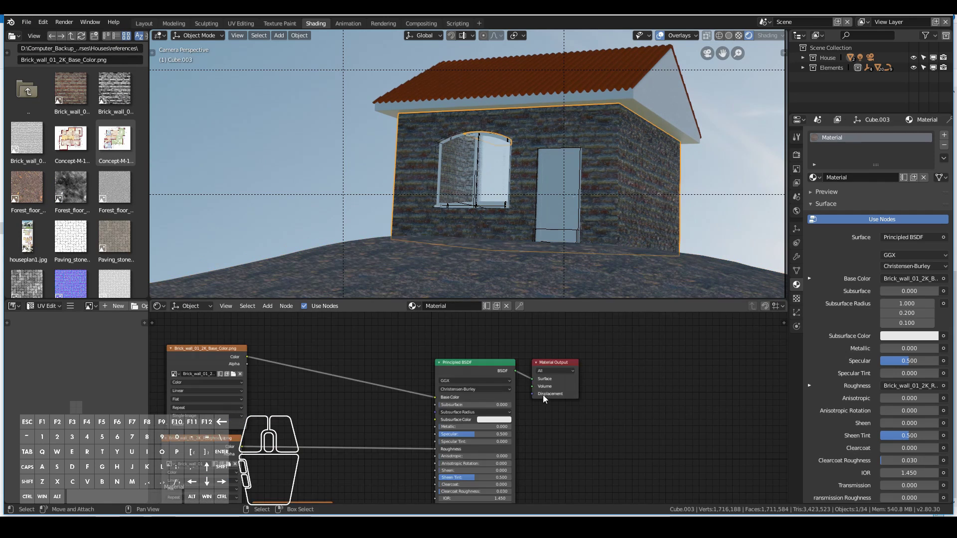
key("shift+a")
left_click(530, 308)
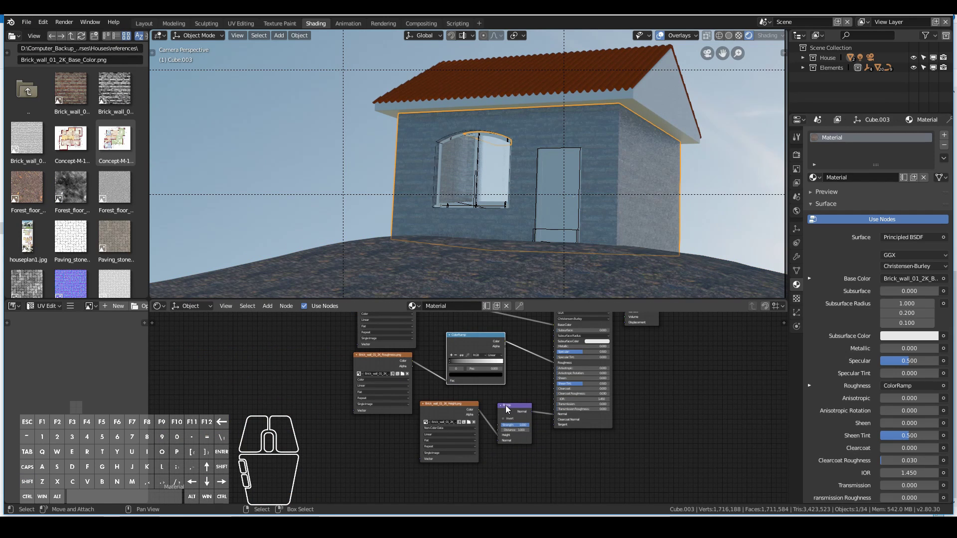
scroll(506, 405, "up", 5)
mouse_move(622, 362)
left_mouse_down()
mouse_move(602, 363)
mouse_move(614, 366)
left_mouse_up()
scroll(448, 239, "down", 2)
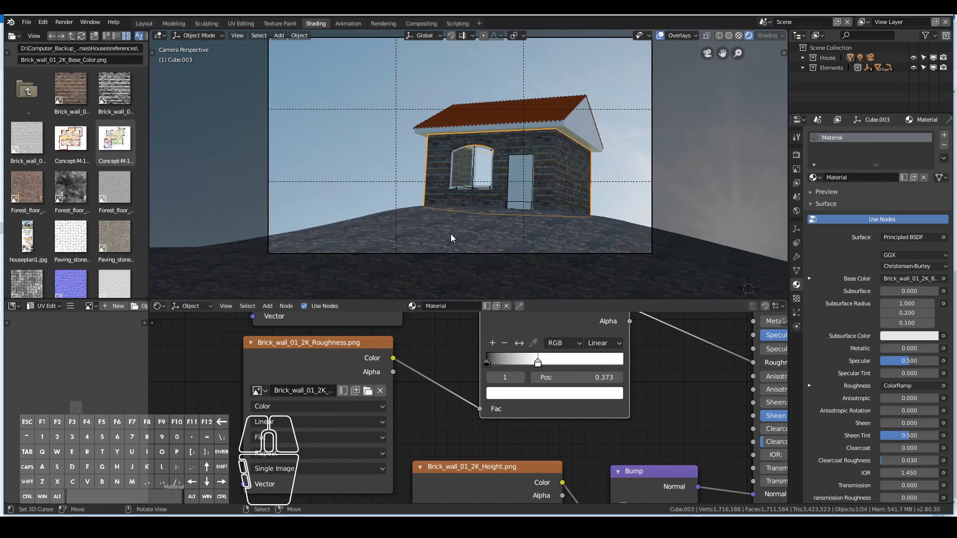
Replace the roof material's Diffuse, Glossy and Mix Shader nodes with a Principled BSDF connected to the Material Output
middle_click_drag(448, 239, 448, 150)
left_click(499, 90)
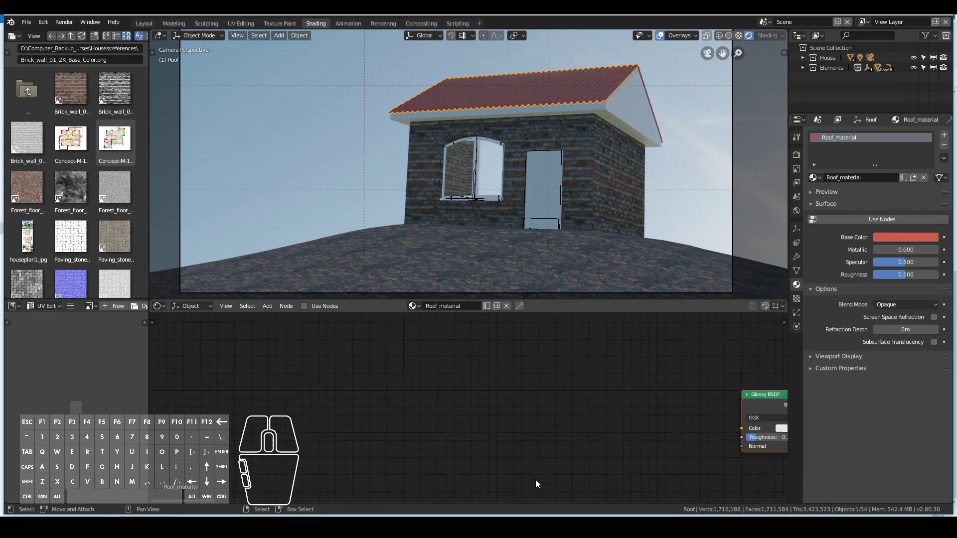
key("Home")
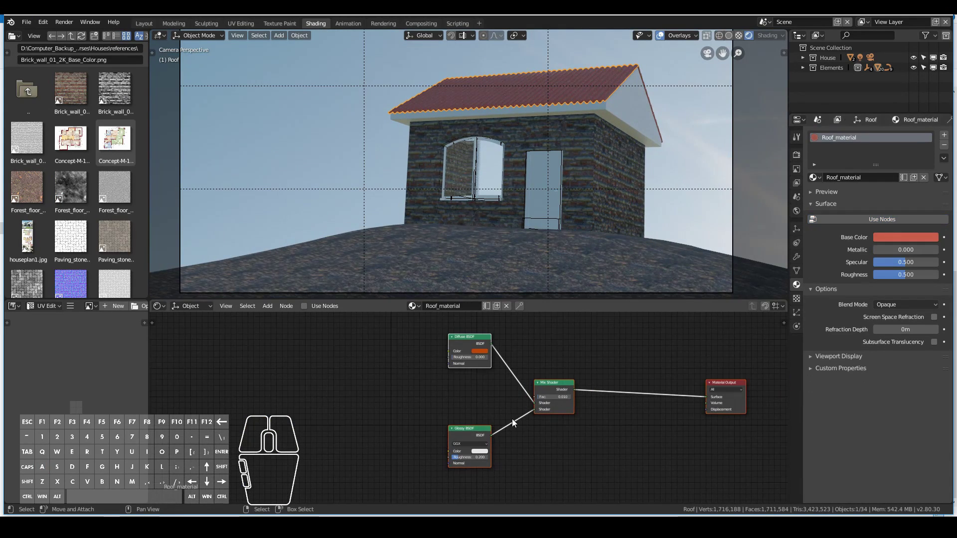
left_click_drag(447, 330, 560, 437)
key("x")
key("shift+a")
mouse_move(519, 389)
left_click(568, 264)
left_click(543, 365)
left_click_drag(613, 374, 706, 396)
Give the roof's Principled BSDF an orange Base Color and raise its Roughness
scroll(653, 395, "up", 2)
left_click(613, 365)
left_click(623, 305)
scroll(602, 421, "up", 2)
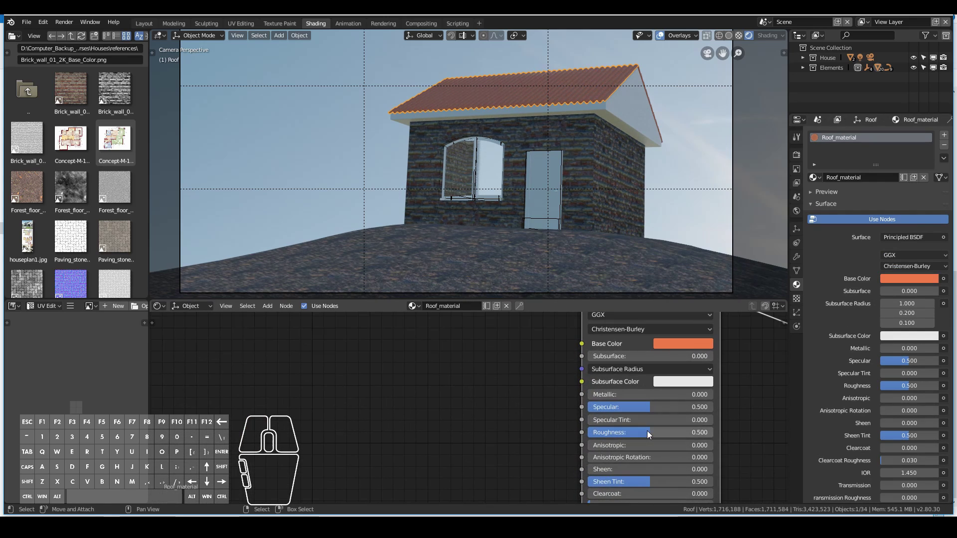
left_click_drag(644, 431, 683, 432)
Replace the house walls' brick images with the White_stucco_wall_02_3K Base Color, Roughness and Height maps, and deselect everything in camera view
middle_click_drag(513, 201, 590, 118)
left_click(590, 124)
scroll(404, 371, "up", 2)
left_click(436, 341)
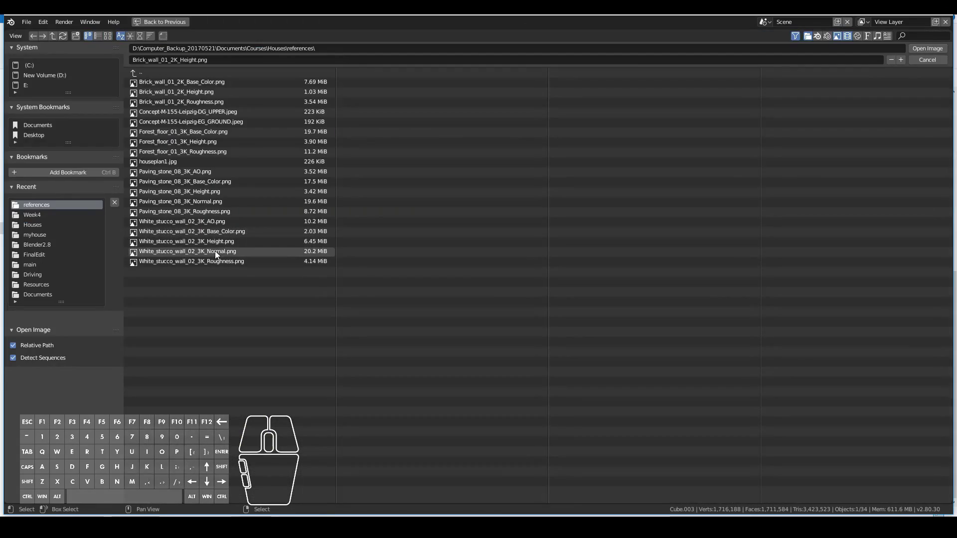
key("KP_0")
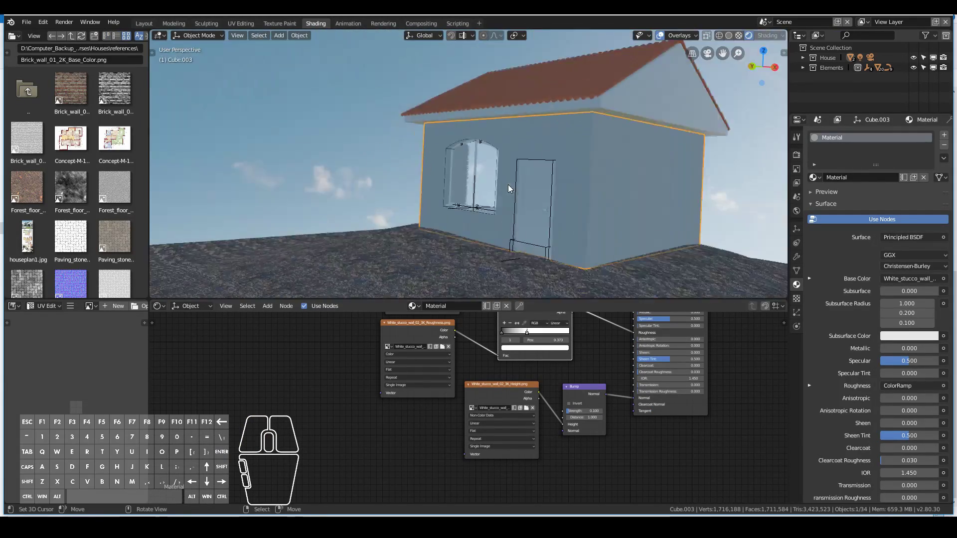
key("alt+a")
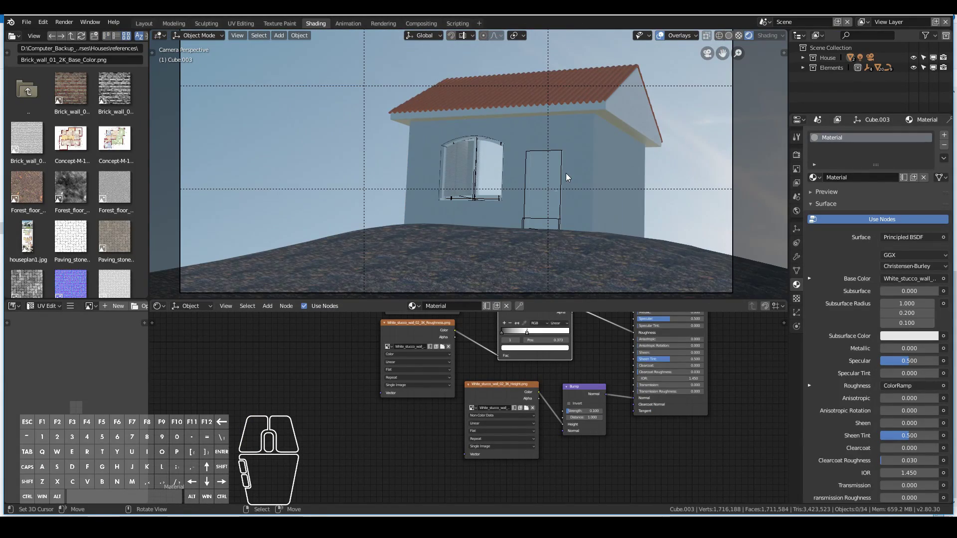
Show the World's shader nodes and switch the render engine to Cycles
left_click(191, 306)
left_click(192, 283)
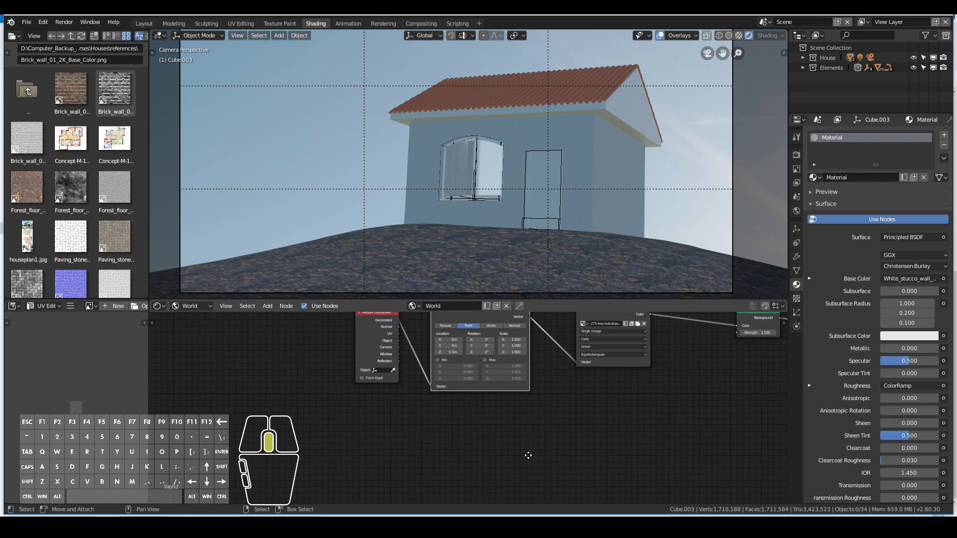
left_click(797, 155)
left_click(897, 135)
left_click(884, 103)
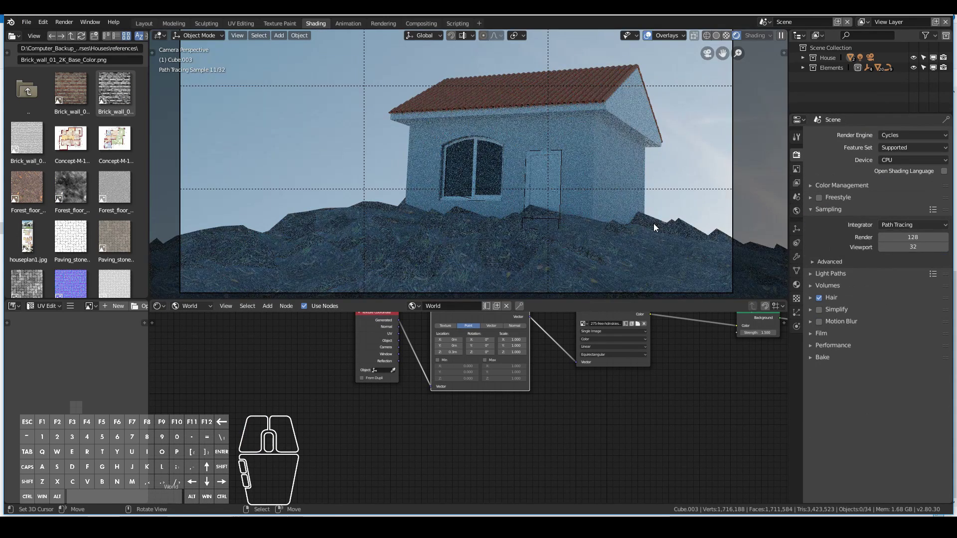
Insert a Math node set to Multiply between the terrain height map's ColorRamp and the Material Output's Displacement
left_click(648, 241)
scroll(619, 395, "up", 3)
key("shift+a")
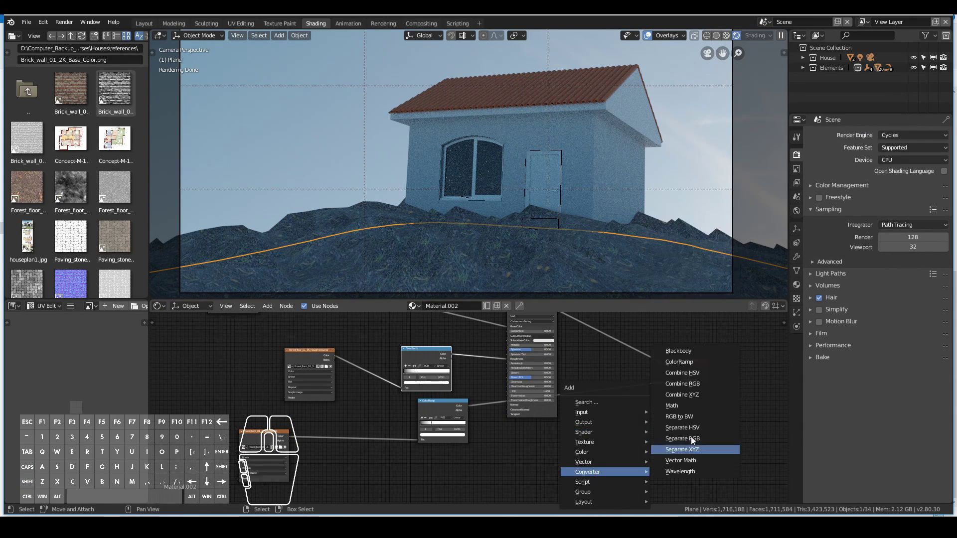
left_click(682, 416)
left_click(627, 397)
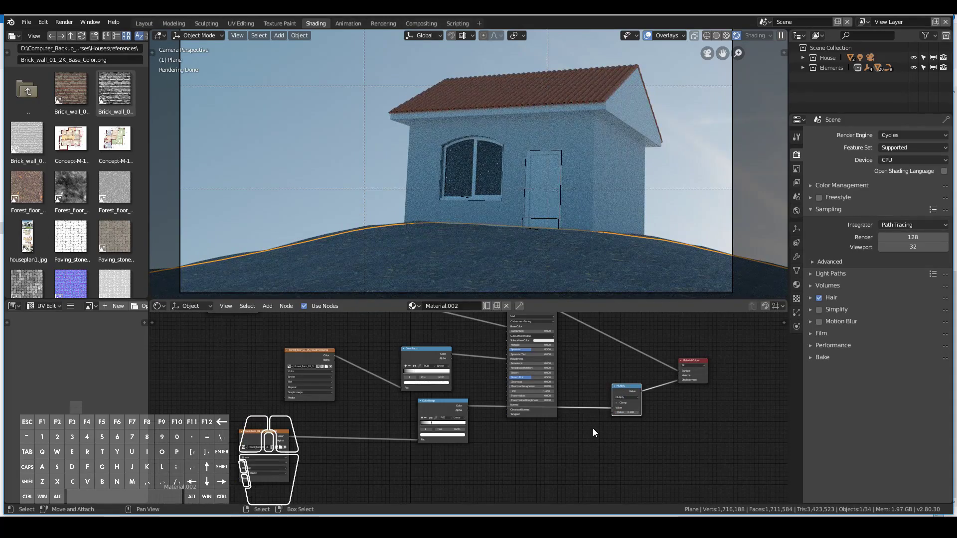
scroll(508, 203, "up", 2)
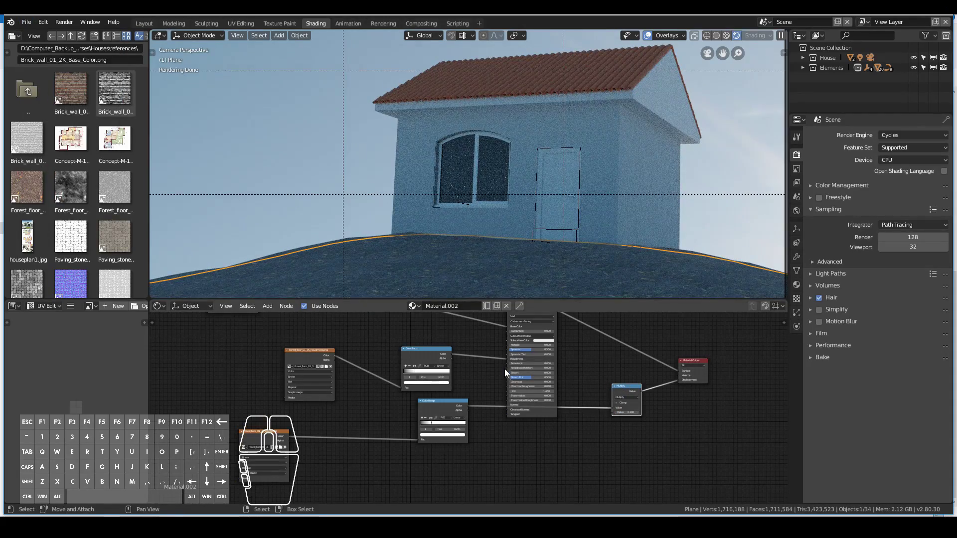
scroll(505, 372, "up", 5, "ctrl")
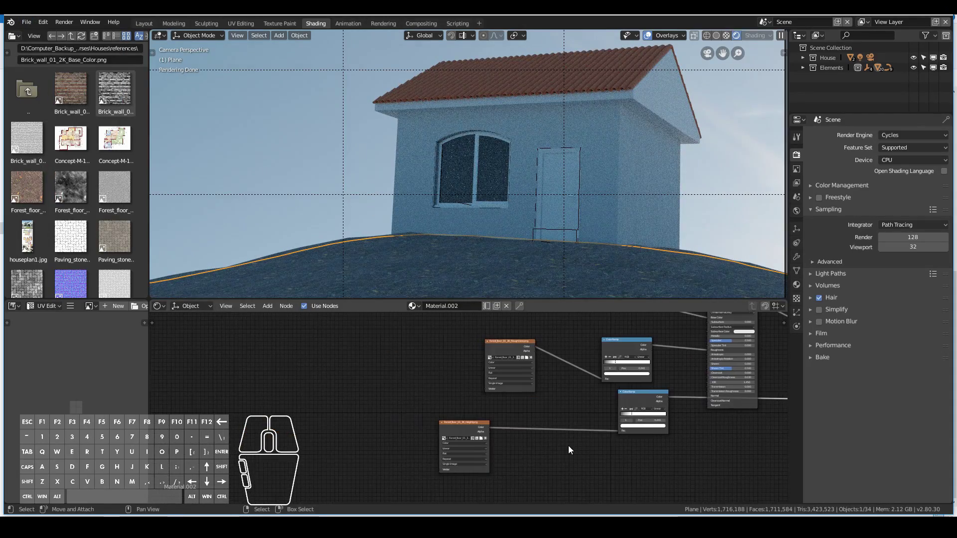
scroll(644, 271, "down", 2)
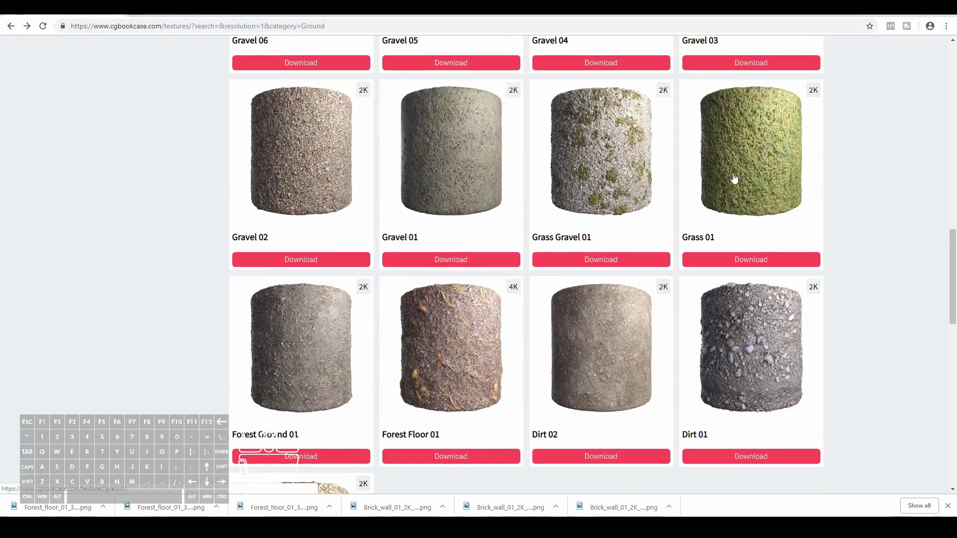
Open the Grass 01 texture on cgbookcase.com and download its 2K Base_Color, Height and Roughness maps
left_click(733, 178)
right_click(561, 199)
right_click(561, 234)
left_click(578, 261)
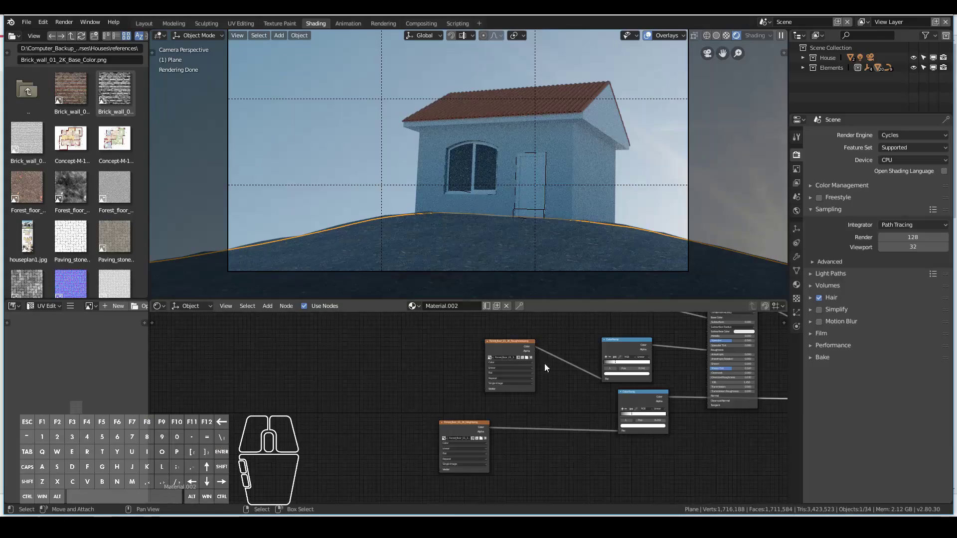
Replace the terrain material's Forest_floor images with the Grass_01_2K Base Color, Roughness and Height maps
scroll(544, 363, "up", 3)
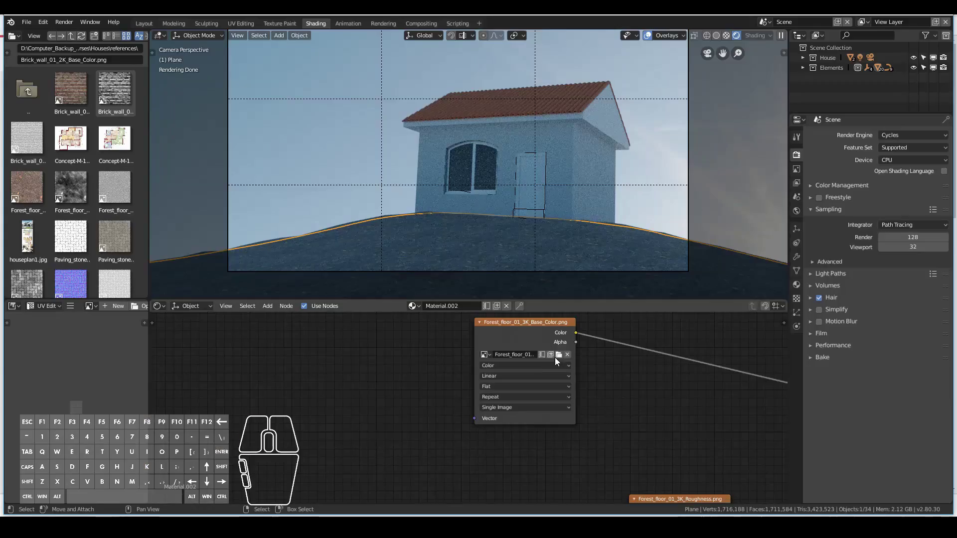
left_click(558, 354)
double_click(214, 158)
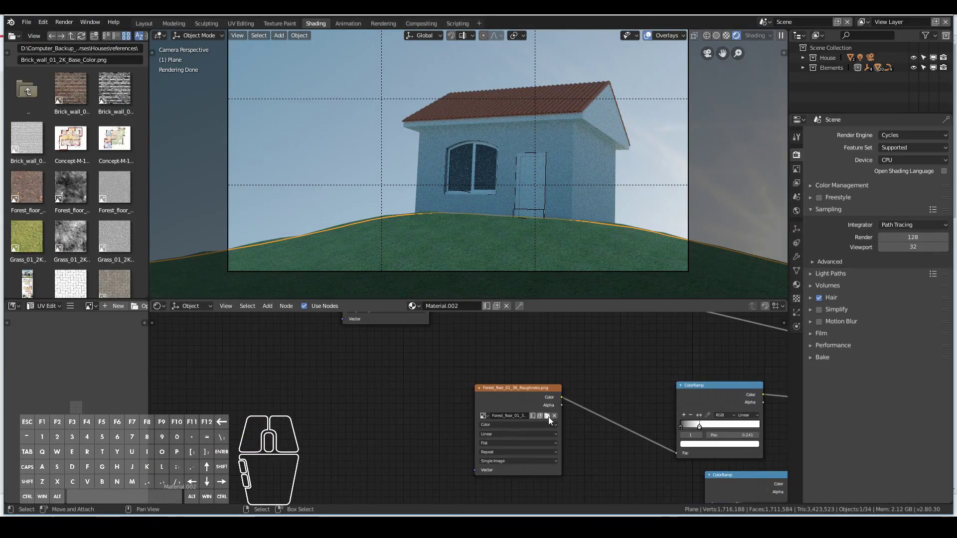
left_click(547, 416)
double_click(199, 164)
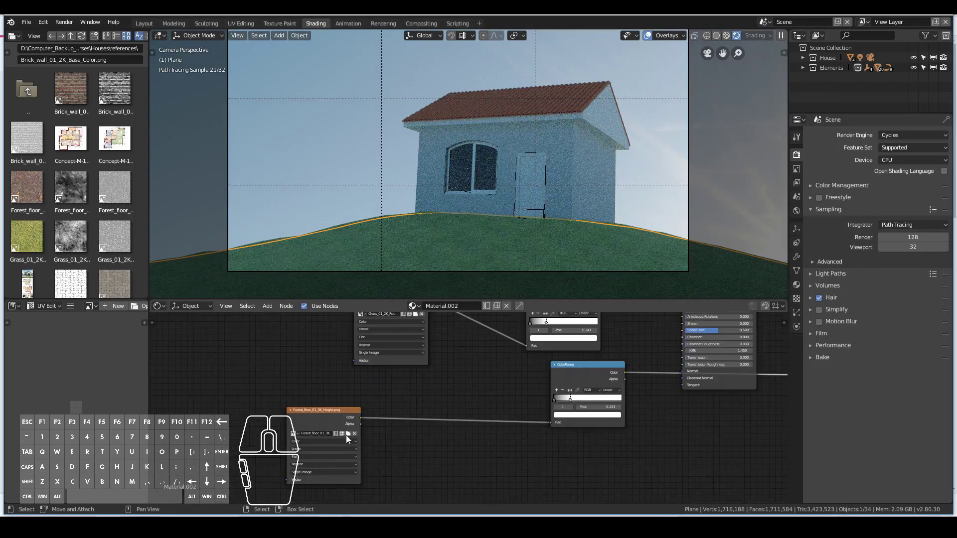
left_click(346, 435)
double_click(180, 171)
left_click(26, 22)
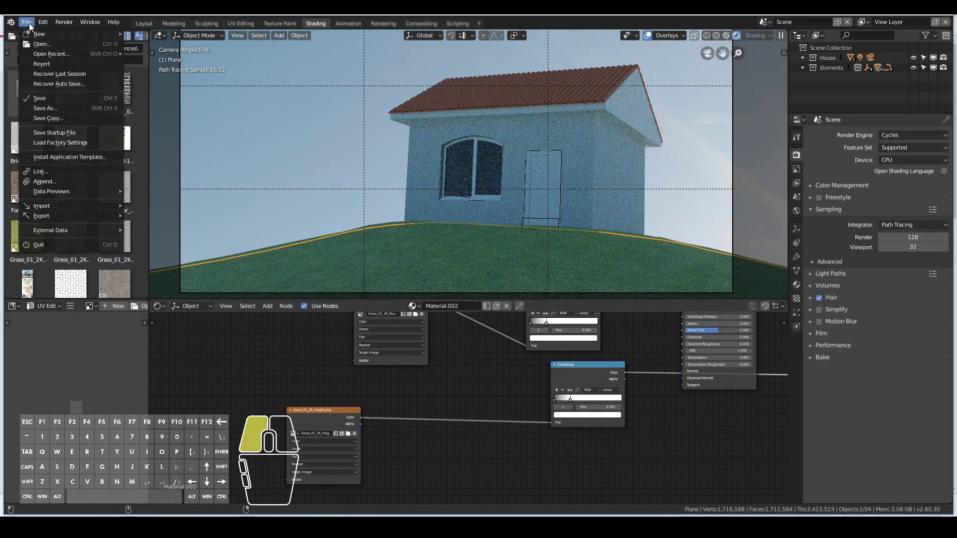
Set color management to the Base Contrast look with exposure about 0.75 and gamma 1.15, and hide the viewport overlays
left_click(812, 184)
left_click(913, 227)
left_click(897, 246)
left_click_drag(914, 238, 927, 238)
left_click(927, 227)
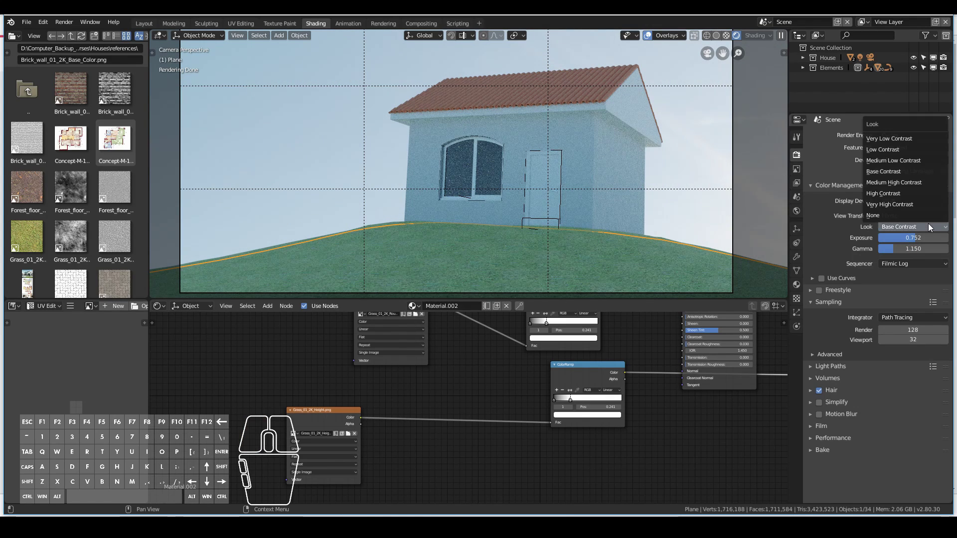
scroll(453, 246, "down", 1)
left_click(648, 35)
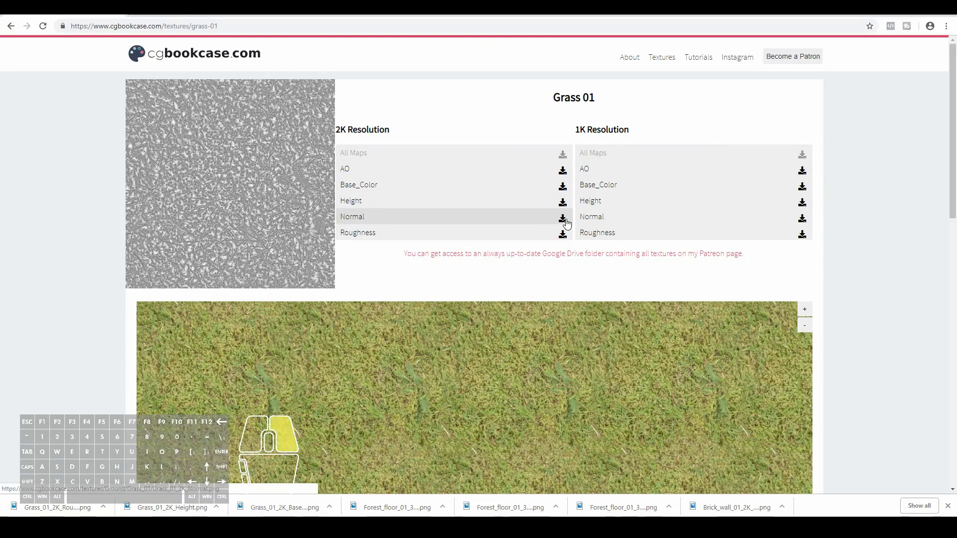
Download the 2K Normal map of the Grass 01 texture from cgbookcase.com
left_click(562, 218)
left_click(394, 253)
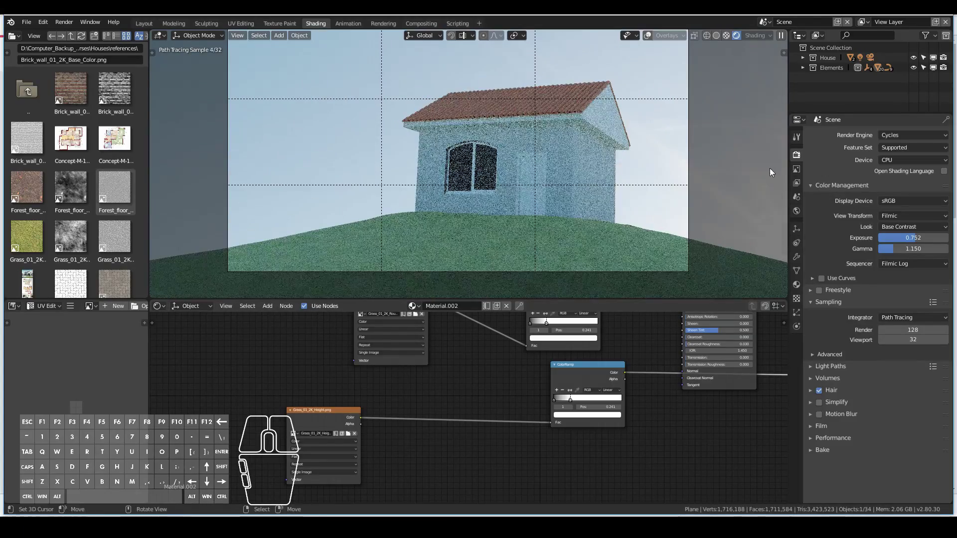
Check the terrain's Subdivision modifier options and set the Cycles device to GPU Compute
left_click(796, 257)
left_click(911, 178)
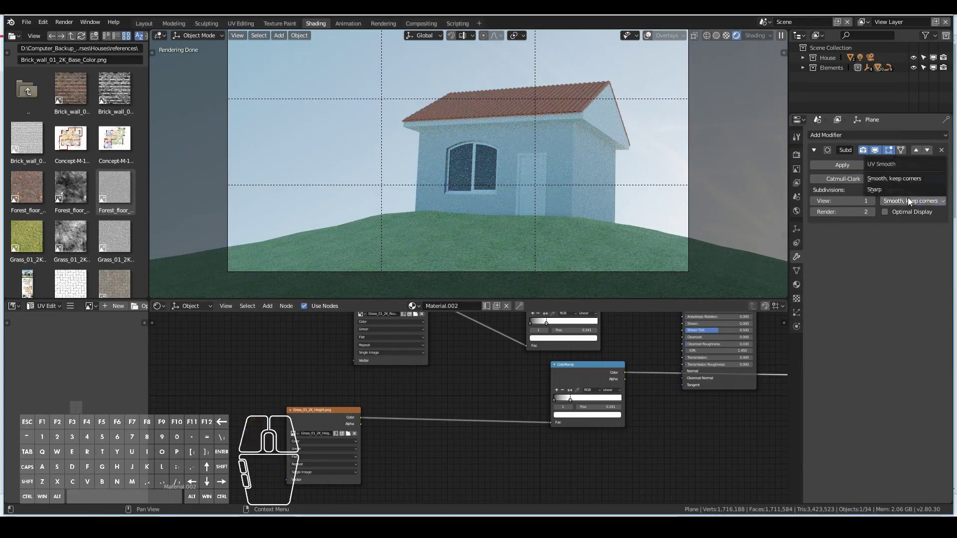
left_click(796, 154)
left_click(897, 160)
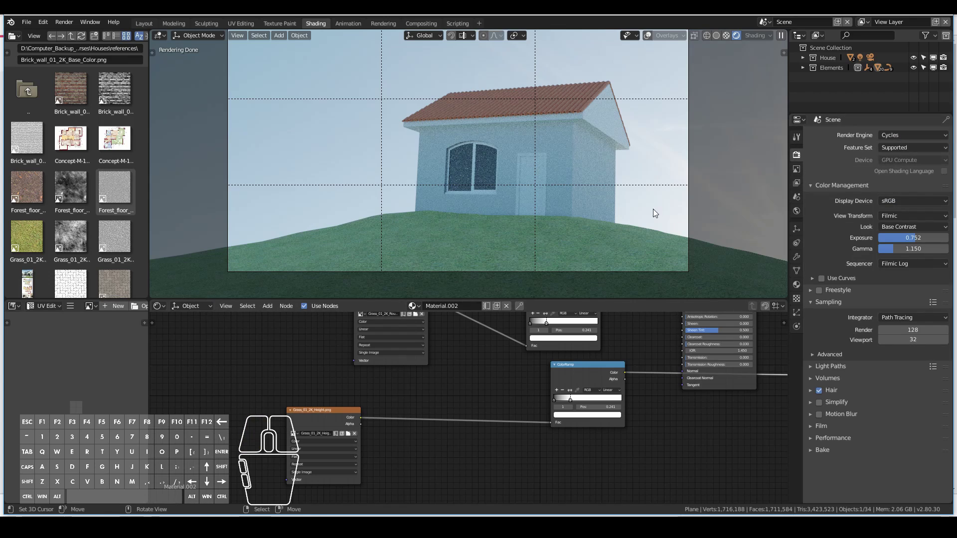
Try the Experimental feature set with its Subdivision settings, and return the feature set to Supported
left_click(910, 148)
left_click(900, 136)
left_click(811, 389)
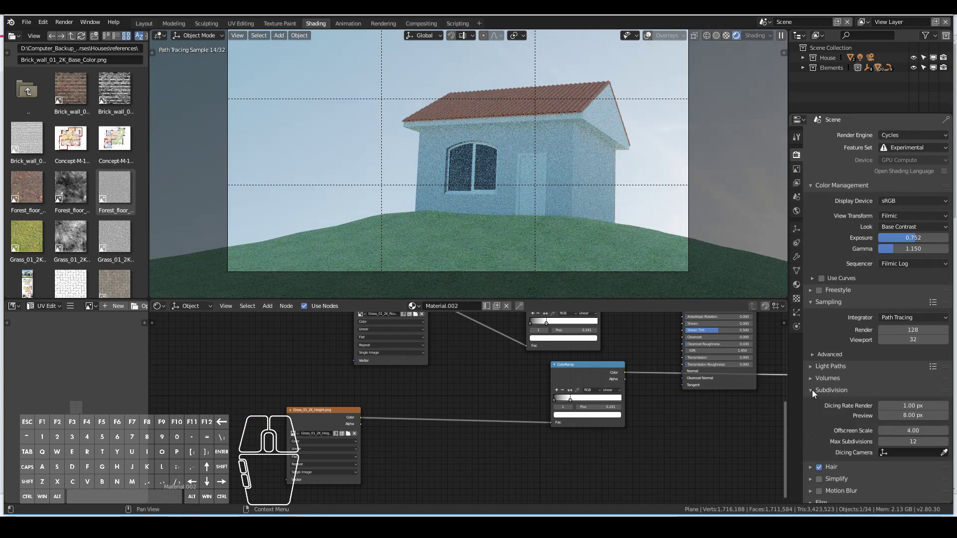
left_click(910, 147)
left_click(900, 130)
left_click(893, 159)
left_click(893, 172)
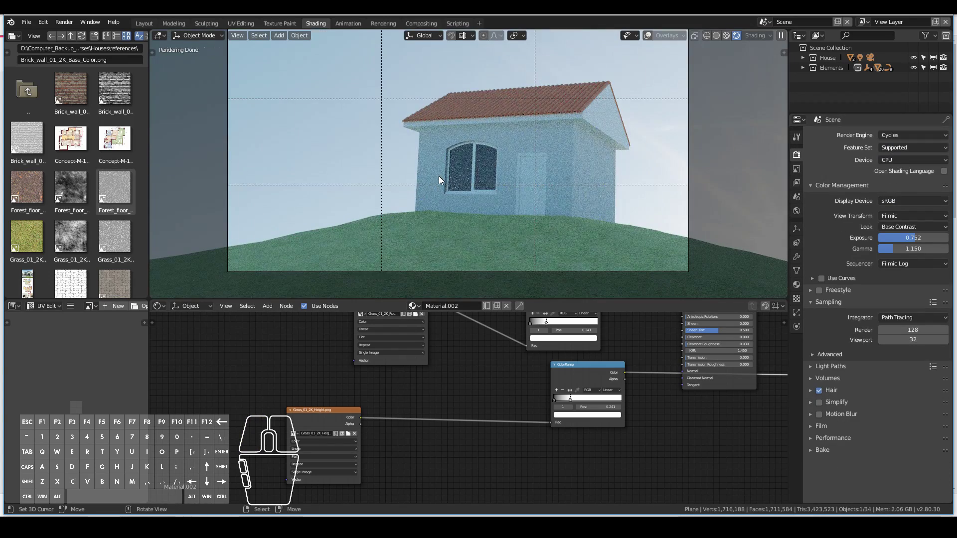
Set the render tiles to 512 by 512, render the camera view and close the result
scroll(417, 199, "down", 1)
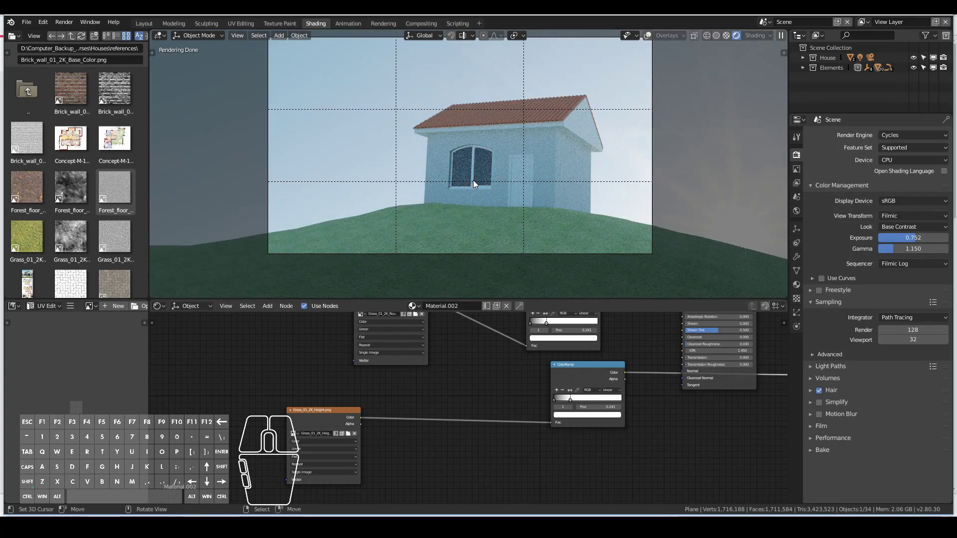
key("F12")
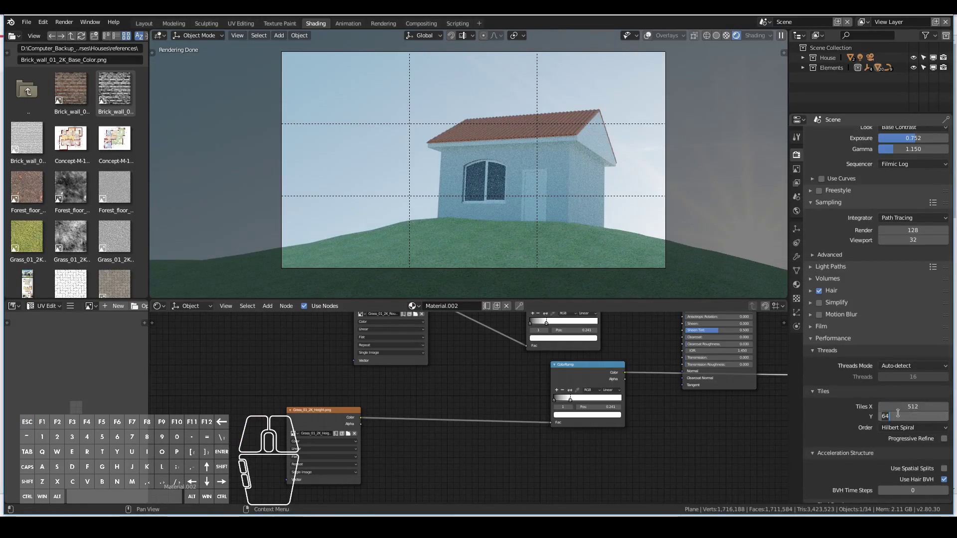
left_click(23, 23)
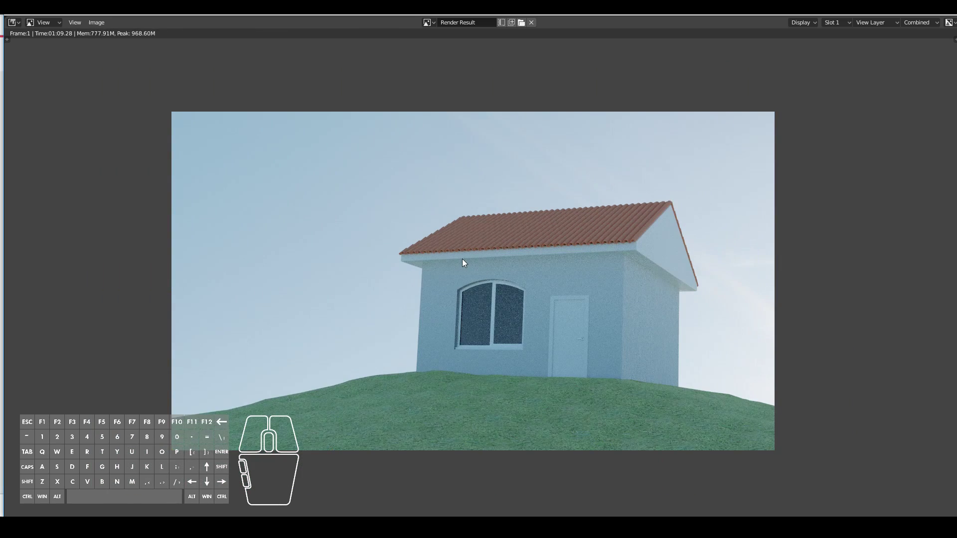
key("Escape")
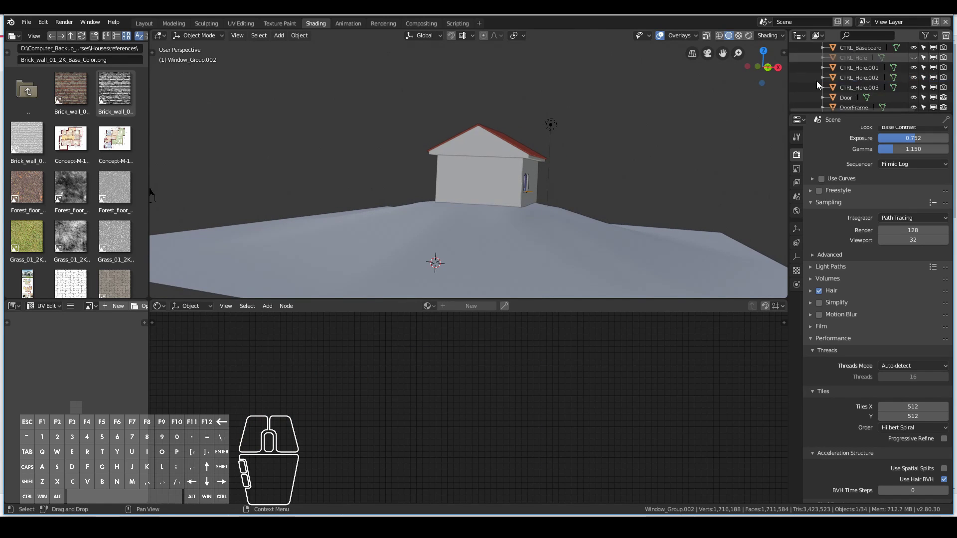
Show the transform values of the 0.6-scale arched window and move it along X into the house's side wall
left_click_drag(645, 147, 783, 53)
scroll(783, 53, "down", 2)
key("KP_1")
key("alt+a")
key("n")
scroll(628, 164, "up", 3)
key("b")
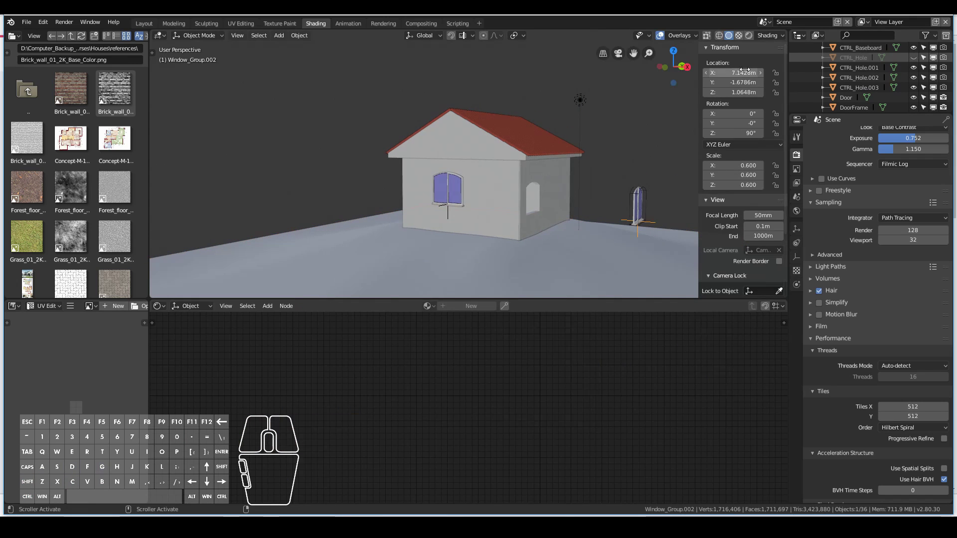
left_click(447, 216)
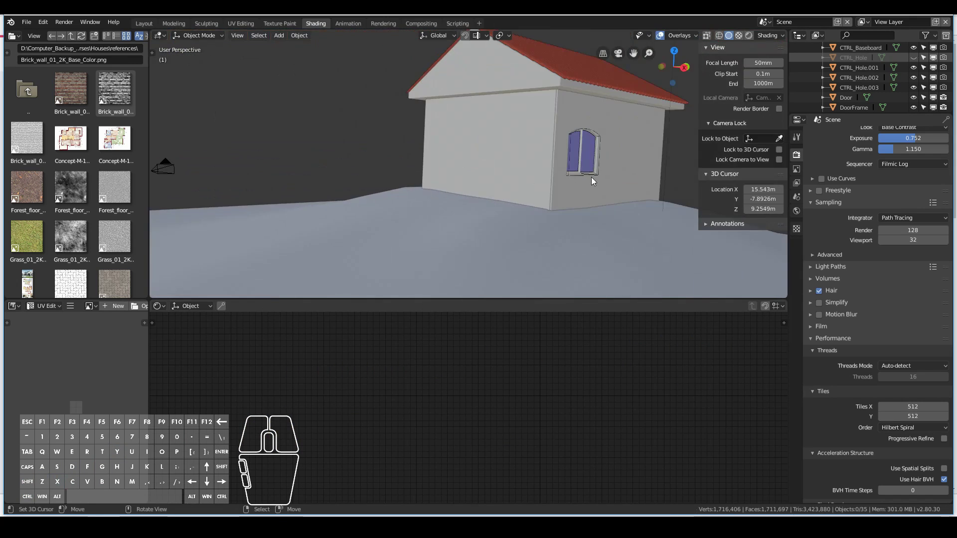
Lower the second small arched window on the wall around the corner from the door and move it 0.0835 m along Y
left_click(636, 171)
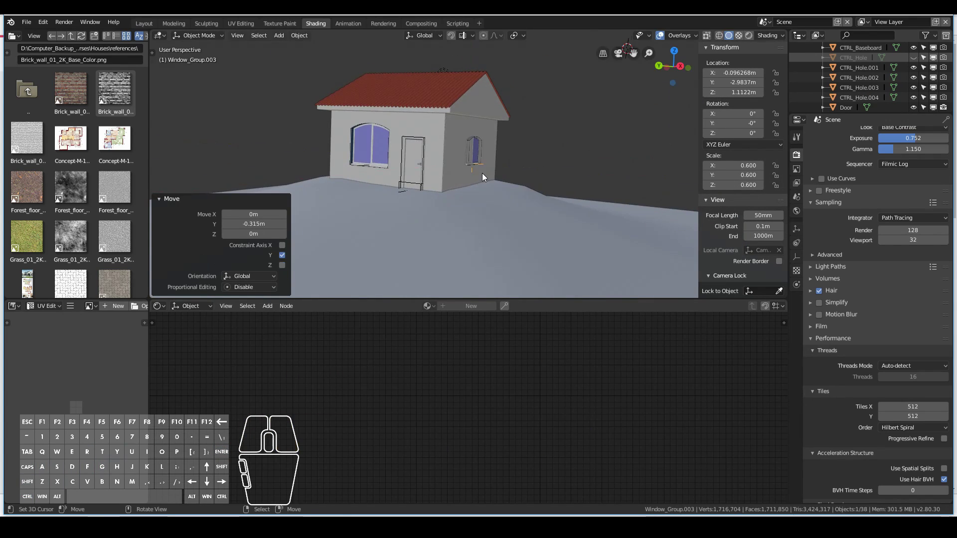
key("g")
key("z")
key("y")
scroll(653, 230, "up", 4)
left_click(540, 177)
middle_click_drag(540, 177, 421, 191)
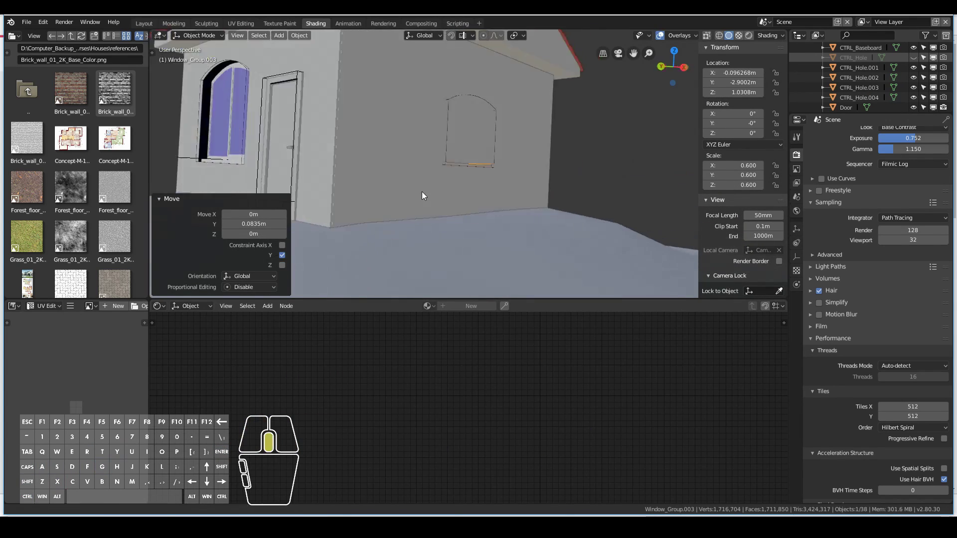
left_click(27, 22)
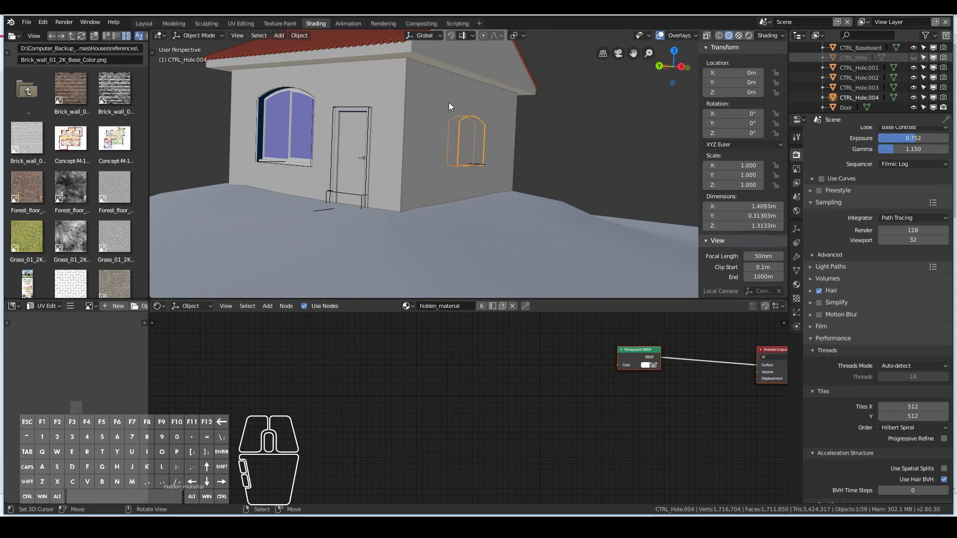
Cut the small window's opening into the house walls with a Boolean modifier that uses CTRL_Hole.004
left_click(449, 106)
left_click(795, 256)
left_click(877, 134)
left_click(890, 189)
left_click(912, 189)
Move the small side window about 0.02 m along Y in its opening
middle_click_drag(539, 212, 498, 172)
left_click(497, 170)
key("g")
key("y")
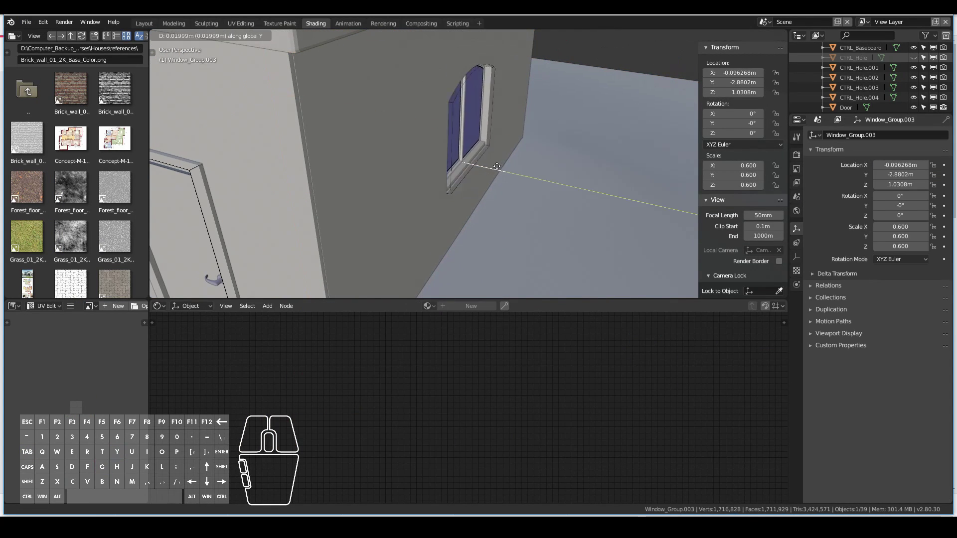
left_click(497, 166)
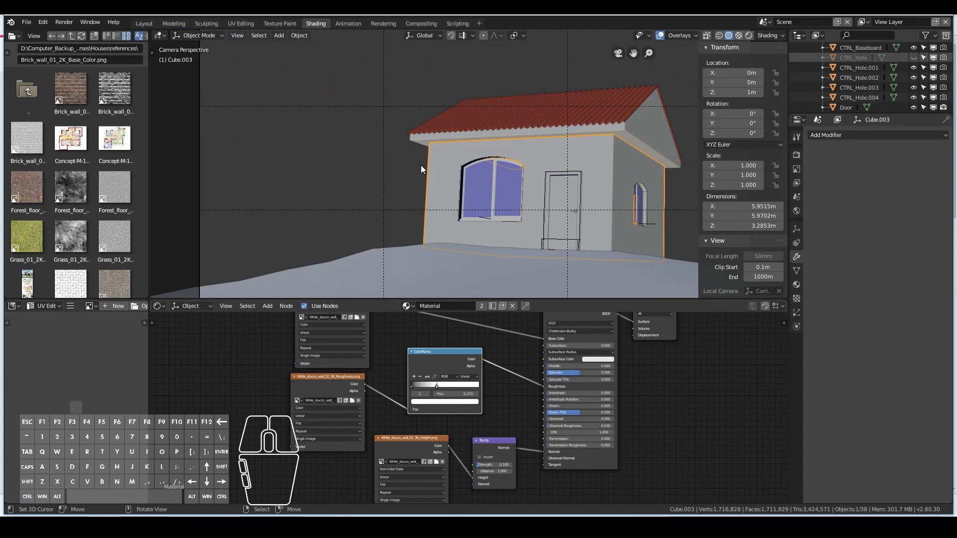
Return to the camera view, show the World's shader nodes and preview the scene with rendered shading
middle_click_drag(503, 187, 345, 226)
key("KP_0")
left_click(190, 305)
left_click(191, 328)
left_click(749, 34)
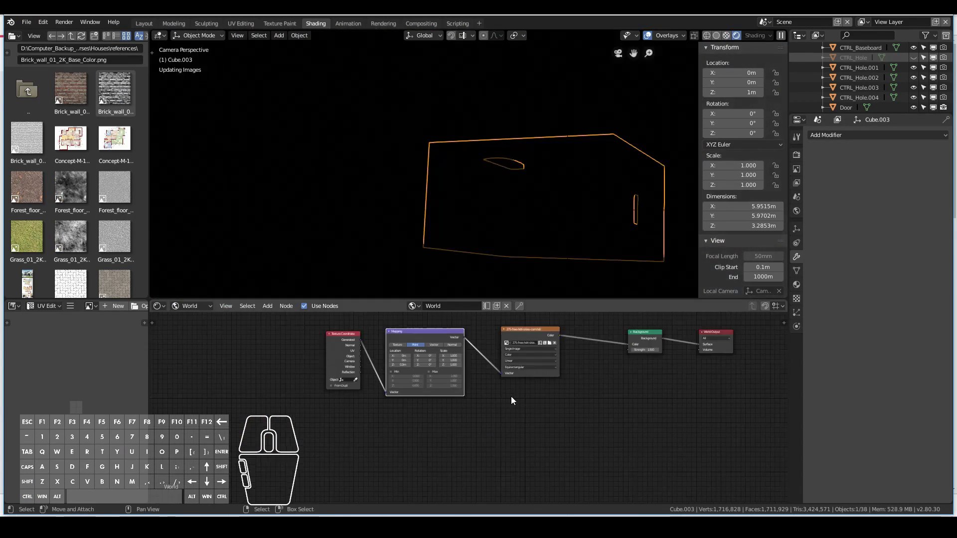
Add a Math node set to Multiply, feed it the environment texture's Color and set its value to 0.02
scroll(538, 394, "down", 1)
key("shift+a")
left_click(599, 415)
left_click(499, 399)
left_click_drag(470, 365, 481, 412)
scroll(469, 401, "up", 2)
left_click(523, 413)
type("0.02")
key("Return")
Add a Math node set to Add with value 2 and connect it from the Multiply node to the Background's Strength
key("shift+a")
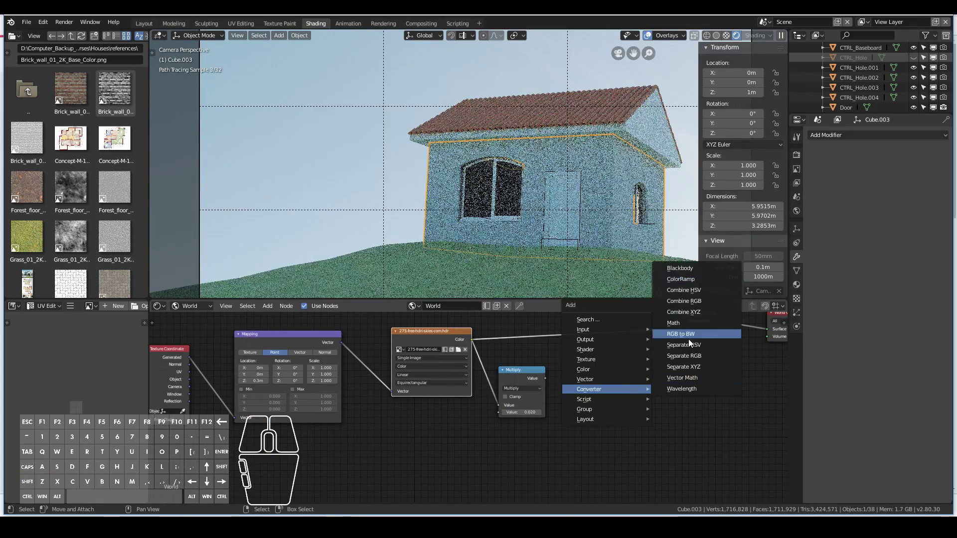
left_click(682, 333)
left_click(618, 356)
left_click_drag(544, 378, 597, 387)
left_click_drag(644, 360, 667, 340)
double_click(623, 394)
type("2")
key("Return")
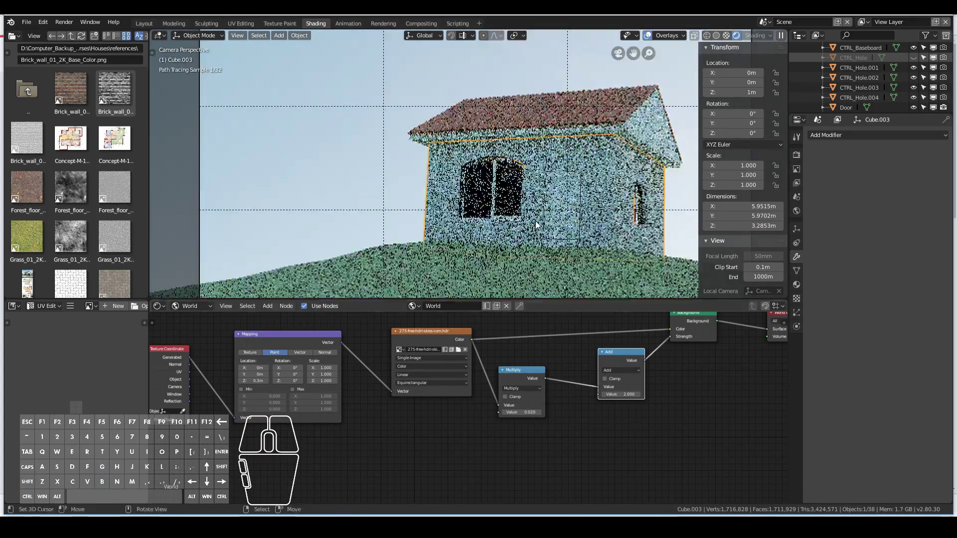
Set the World's Add node value to 1 and the Mapping node's Z rotation to 11.5°
scroll(512, 202, "down", 1)
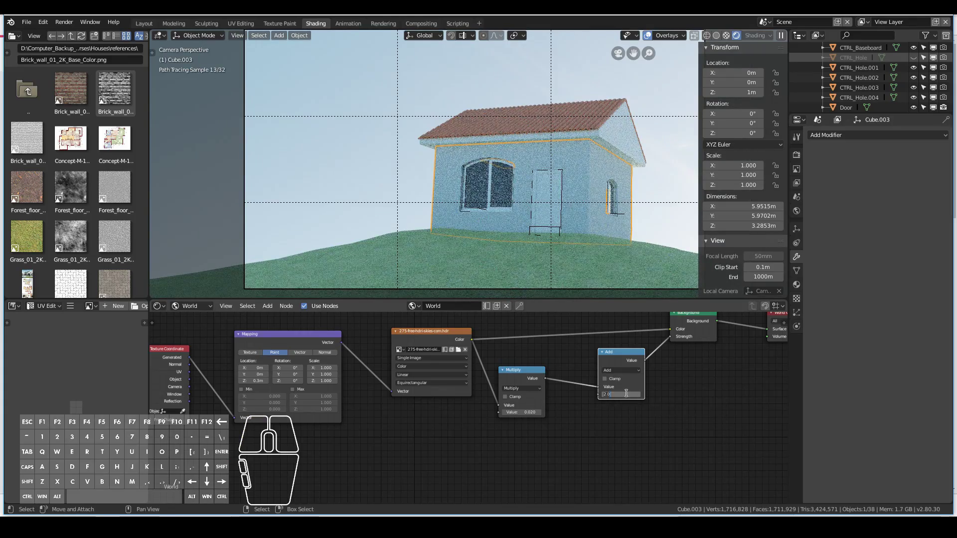
type("1")
key("Return")
scroll(474, 224, "down", 1)
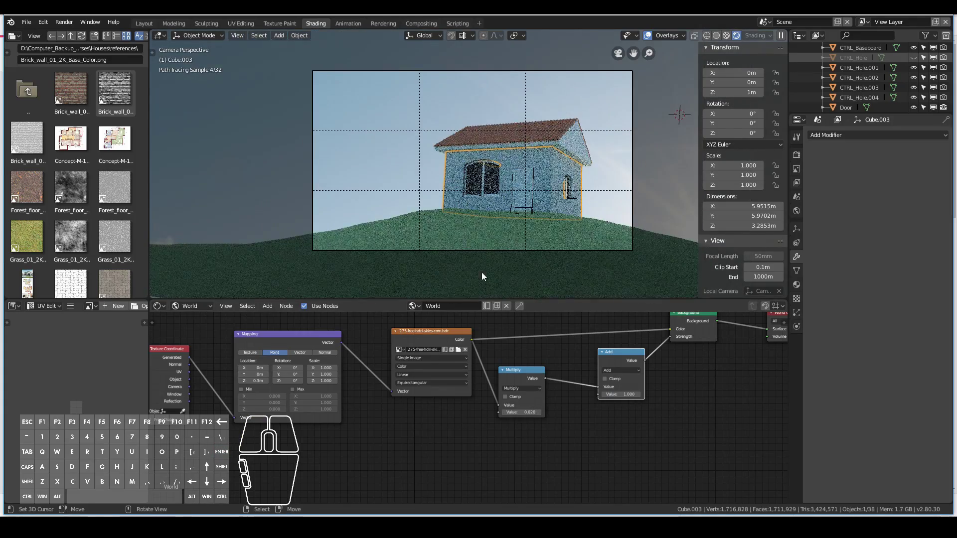
mouse_move(289, 381)
left_mouse_down()
mouse_move(309, 380)
mouse_move(276, 385)
left_mouse_up()
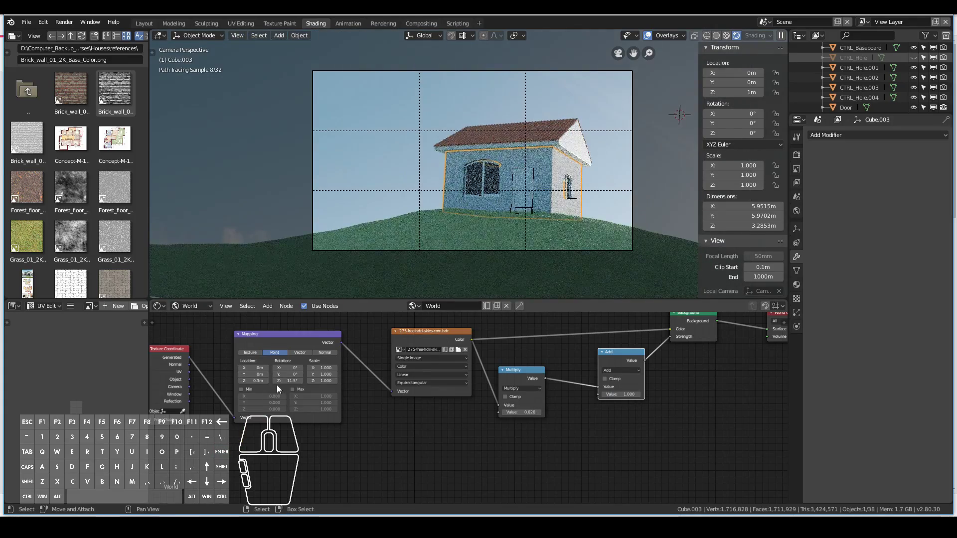
Select the camera and tilt it about 2.5° around its local X axis
left_click(620, 250)
key("r")
key("x")
key("x")
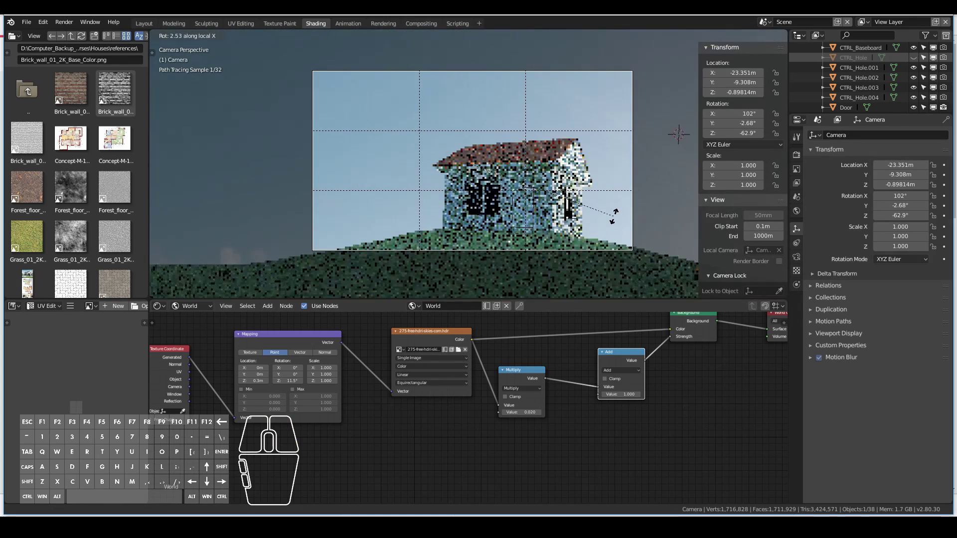
left_click(620, 217)
Render the camera view and examine the house's walls and windows up close in the result
key("F12")
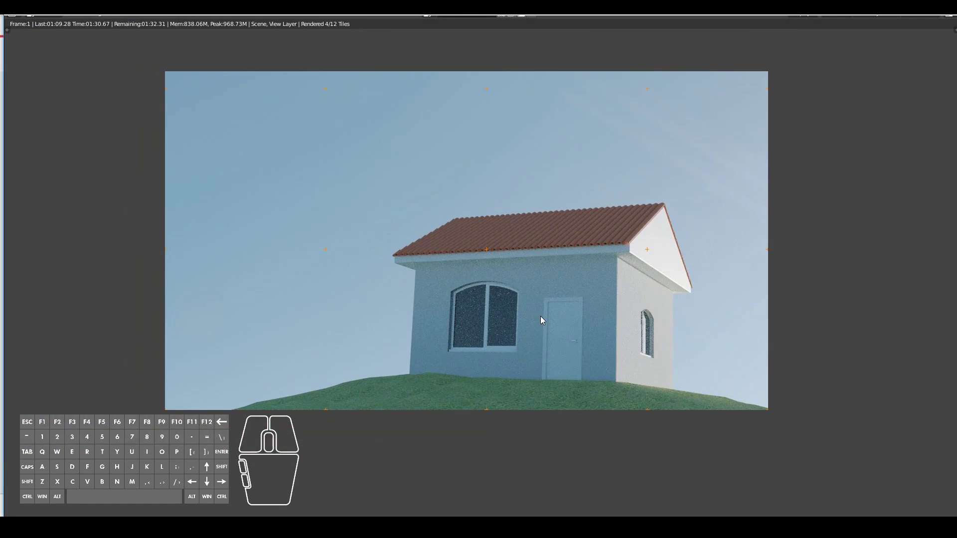
scroll(398, 208, "down", 1)
scroll(414, 234, "up", 2)
scroll(413, 234, "up", 1)
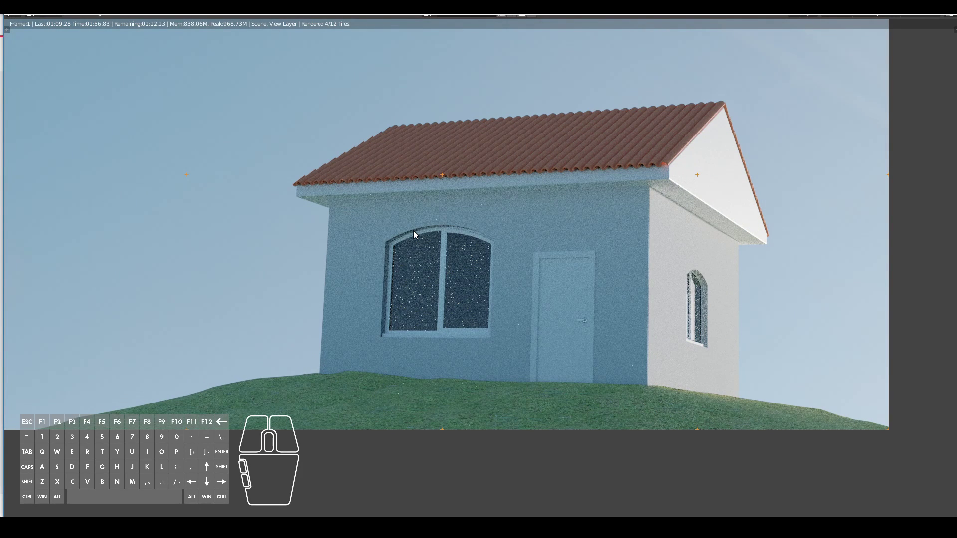
scroll(414, 230, "down", 3)
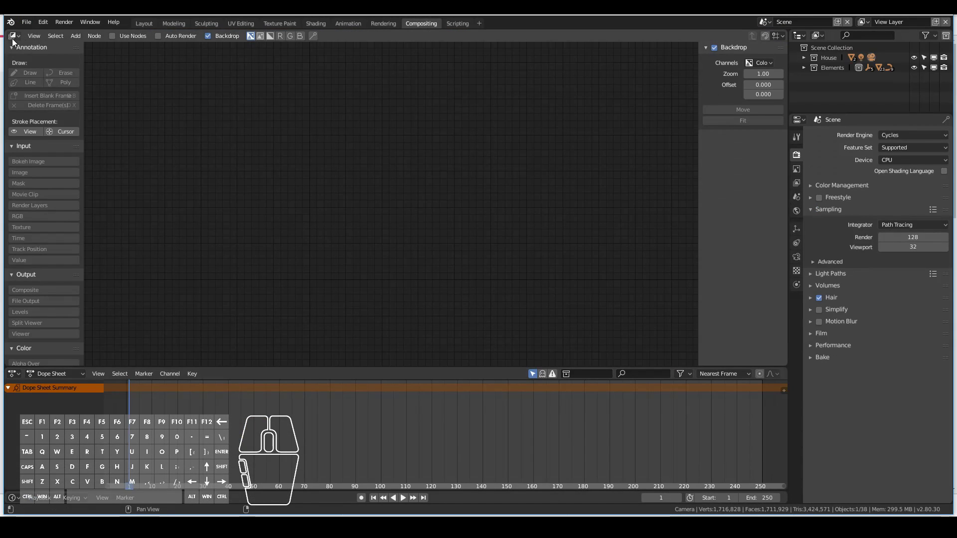
Enable nodes in the Compositing workspace and add a Viewer node
left_click(127, 36)
key("shift+a")
mouse_move(329, 201)
left_click(436, 244)
left_click(599, 290)
Insert a Lens Distortion node ahead of the Composite and Viewer nodes, with Distort 0.02, Dispersion 0.01 and Fit enabled
key("shift+a")
left_click(588, 289)
left_click(549, 172)
key("v")
key("v")
key("v")
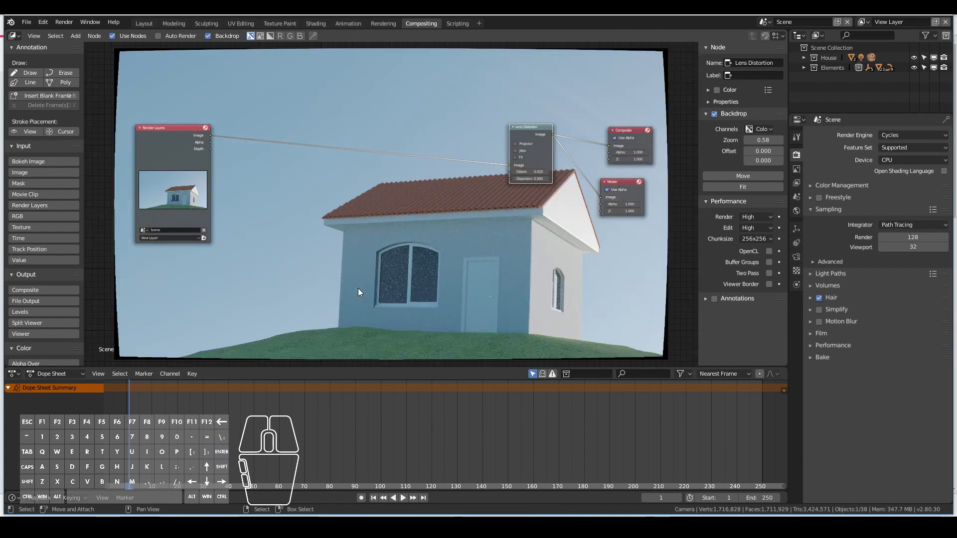
double_click(531, 178)
type("0.01")
key("Return")
Insert a Despeckle node between the Render Layers and Lens Distortion nodes
key("shift+a")
left_click(466, 250)
left_click(274, 165)
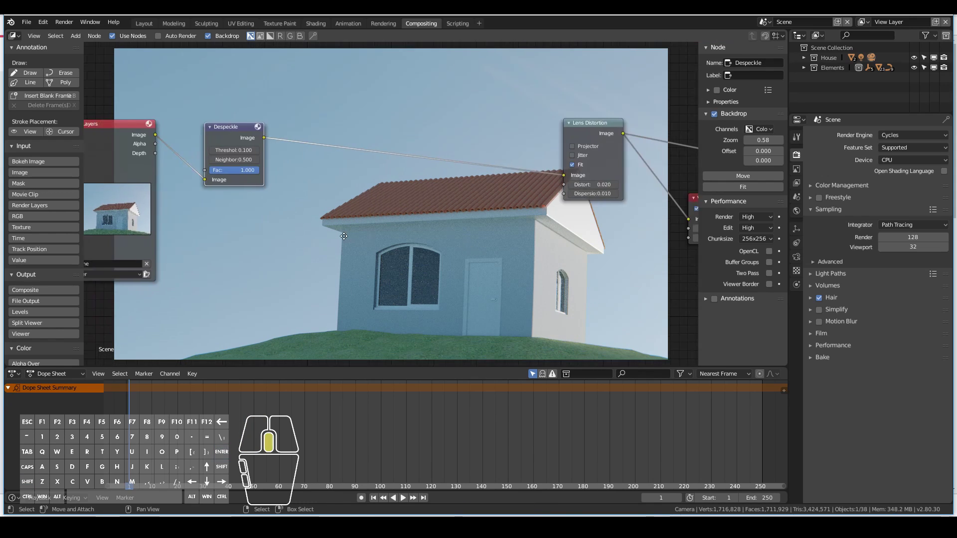
Insert a Glare node set to Fog Glow between the Despeckle and Lens Distortion nodes, with Threshold 0.1
key("shift+a")
mouse_move(412, 197)
left_click(451, 285)
mouse_move(466, 254)
middle_mouse_down()
mouse_move(480, 221)
mouse_move(457, 270)
middle_mouse_up()
type(".2")
key("Return")
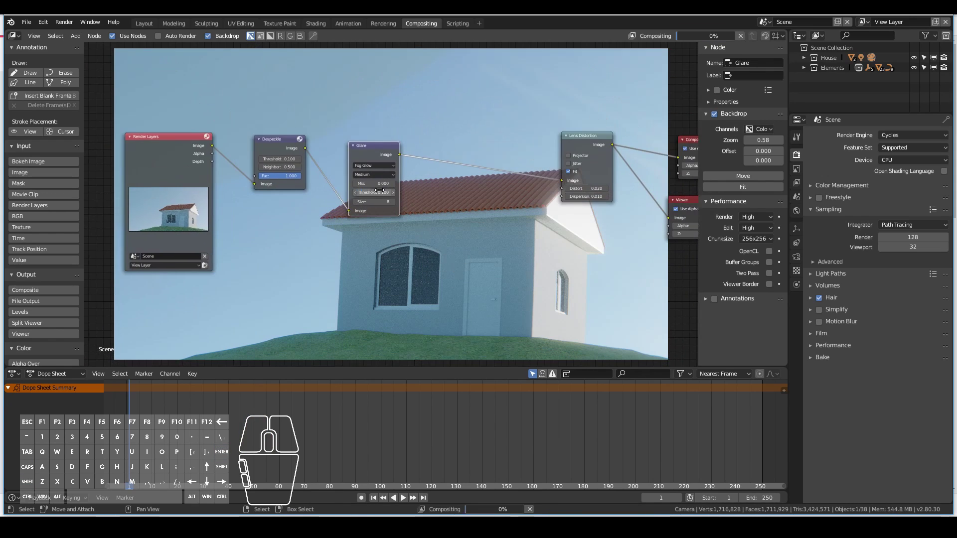
mouse_move(379, 191)
middle_mouse_down()
mouse_move(414, 118)
mouse_move(382, 174)
middle_mouse_up()
Insert a Color Balance node between Despeckle and Glare and tint its lift warm and its gamma slightly blue
key("shift+a")
mouse_move(336, 229)
left_click(436, 253)
left_click(340, 146)
scroll(393, 240, "up", 2)
scroll(501, 259, "down", 1)
Zoom the backdrop out to 0.40 and move the Lens Distortion, Composite and Viewer nodes away from the Glare node
key("v")
key("v")
middle_click_drag(501, 259, 496, 219)
key("Home")
key("b")
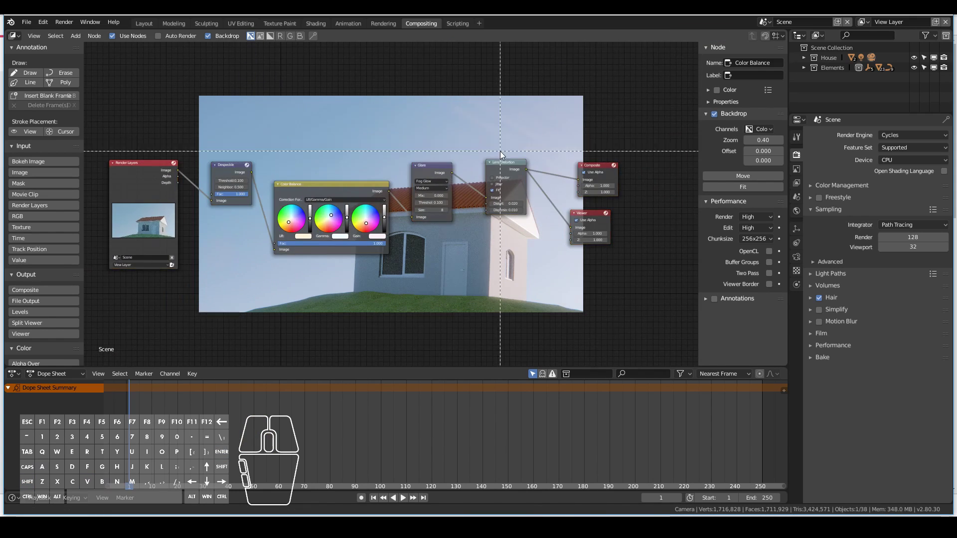
key("shift+a")
mouse_move(477, 288)
left_click(543, 386)
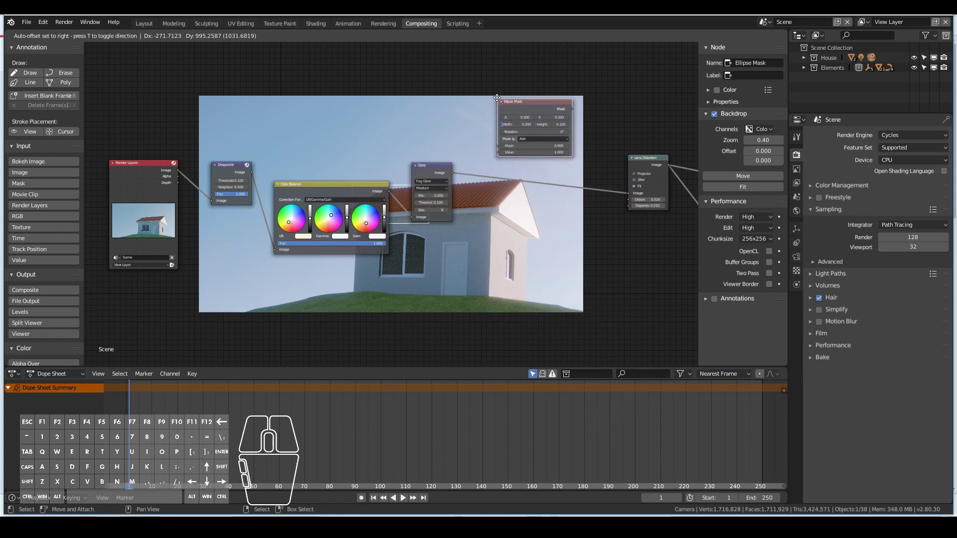
right_click(517, 104)
Add a second Lens Distortion node above the main node chain with Distort 1
key("shift+a")
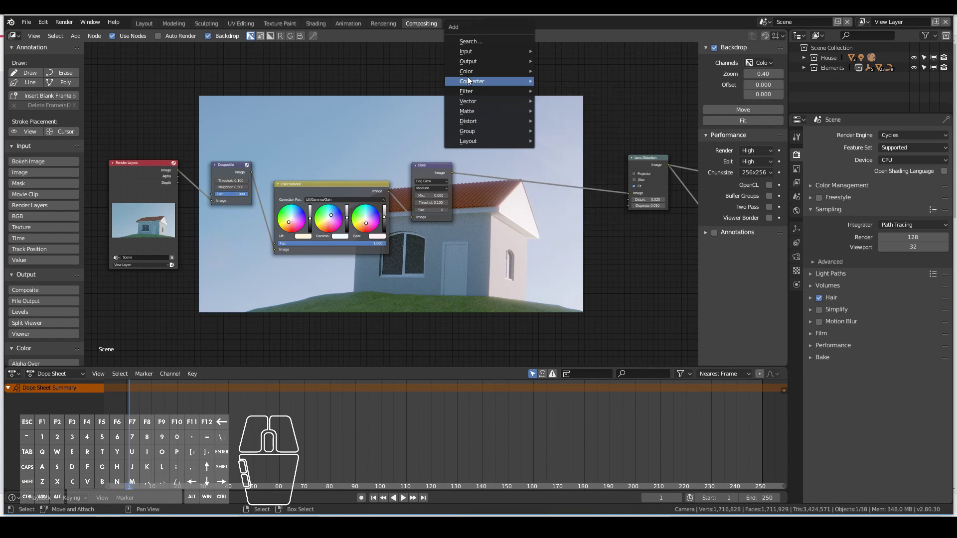
mouse_move(475, 119)
left_click(568, 165)
left_click(486, 105)
Add a Blur node fed by the new Lens Distortion, set to relative Fast Gaussian with X and Y at 20%
key("shift+a")
mouse_move(513, 107)
left_click(598, 118)
left_click(548, 89)
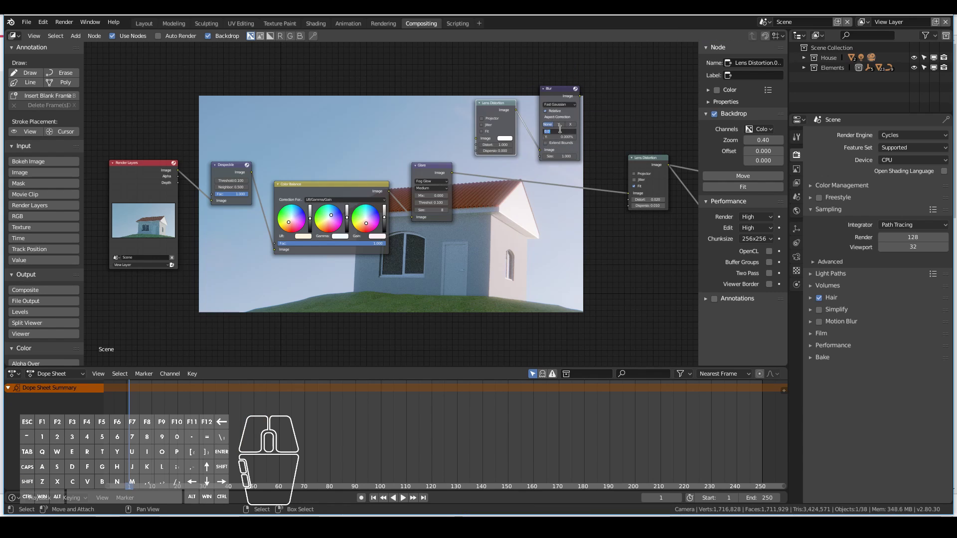
type("20")
key("Tab")
type("20")
key("Return")
Insert a Mix node set to Multiply between Glare and the final Lens Distortion, and feed the Blur output into it
scroll(554, 173, "down", 2)
key("shift+a")
mouse_move(528, 234)
left_click(565, 319)
left_click(552, 186)
scroll(551, 186, "up", 2)
left_click(562, 234)
left_click(562, 207)
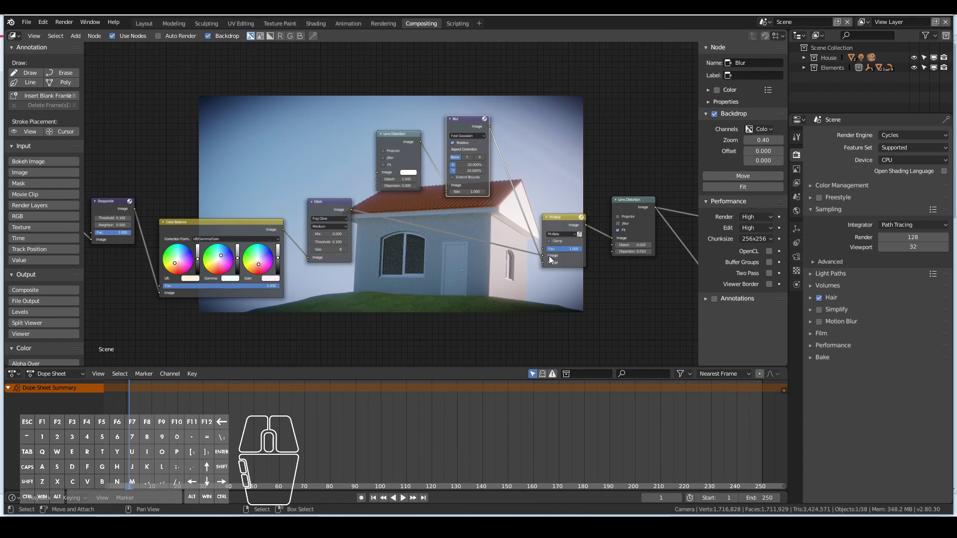
Set the Multiply node's factor to 0.25 to soften the vignette
left_click_drag(570, 251, 561, 249)
middle_click_drag(560, 249, 487, 245)
scroll(487, 244, "down", 4)
scroll(348, 279, "up", 2)
scroll(371, 170, "up", 1)
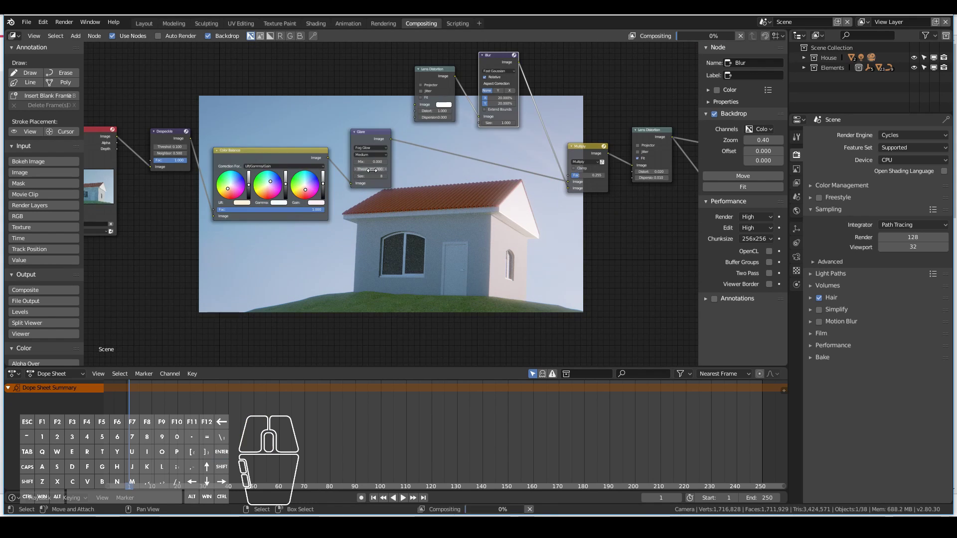
Readjust the Color Balance wheels to a slightly yellow lift, a neutral gamma and a faintly pink gain
scroll(345, 221, "up", 5)
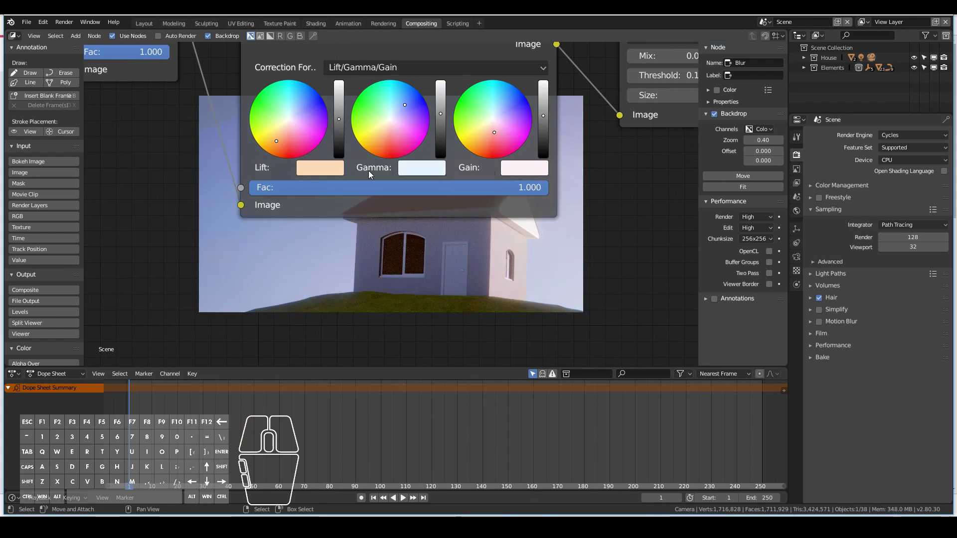
scroll(465, 127, "right", 3, "ctrl")
scroll(408, 168, "left", 1, "ctrl")
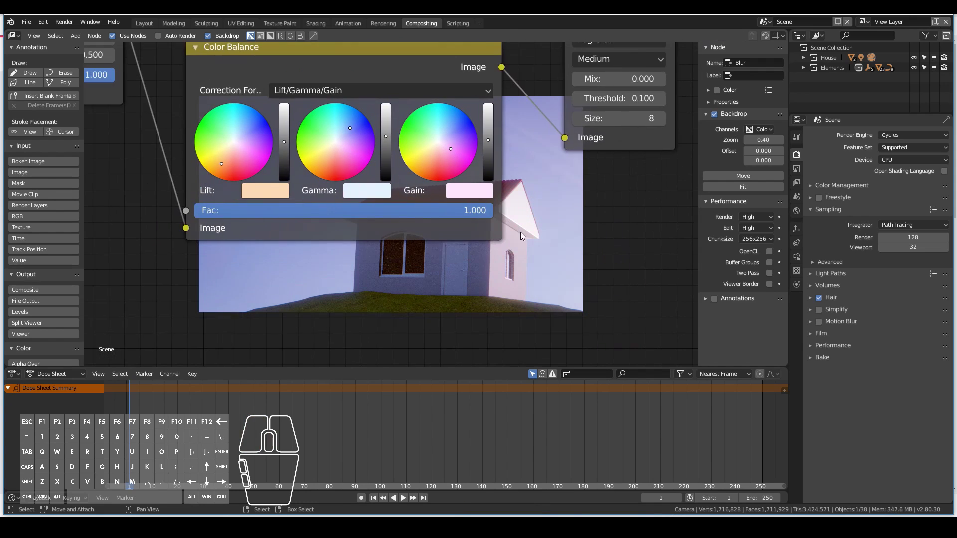
middle_click_drag(283, 134, 263, 194)
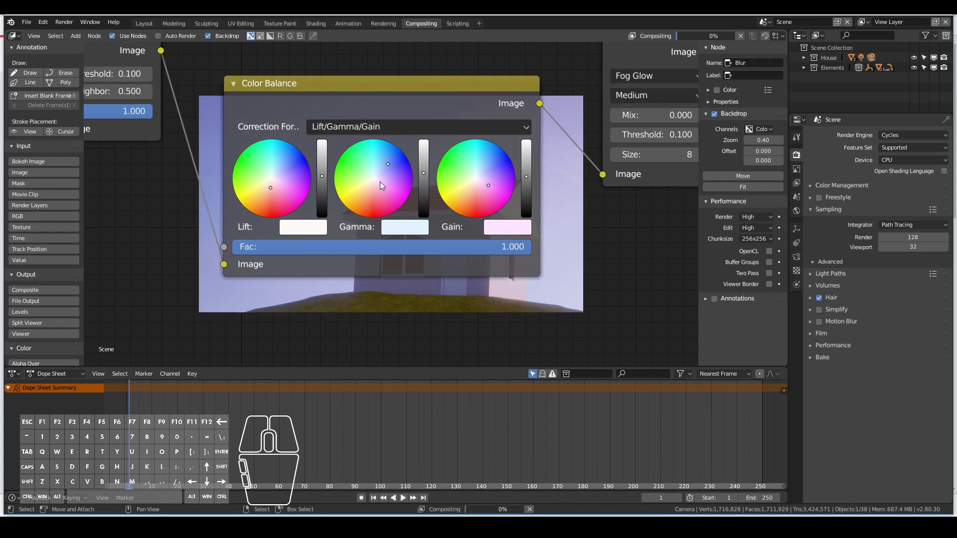
middle_click_drag(378, 181, 426, 355)
middle_click_drag(589, 335, 458, 215)
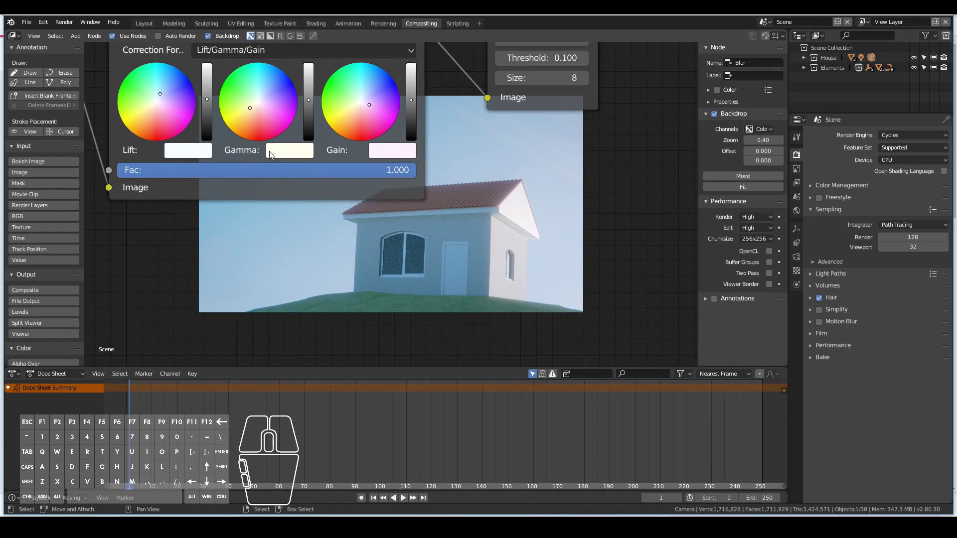
middle_click_drag(250, 80, 508, 119)
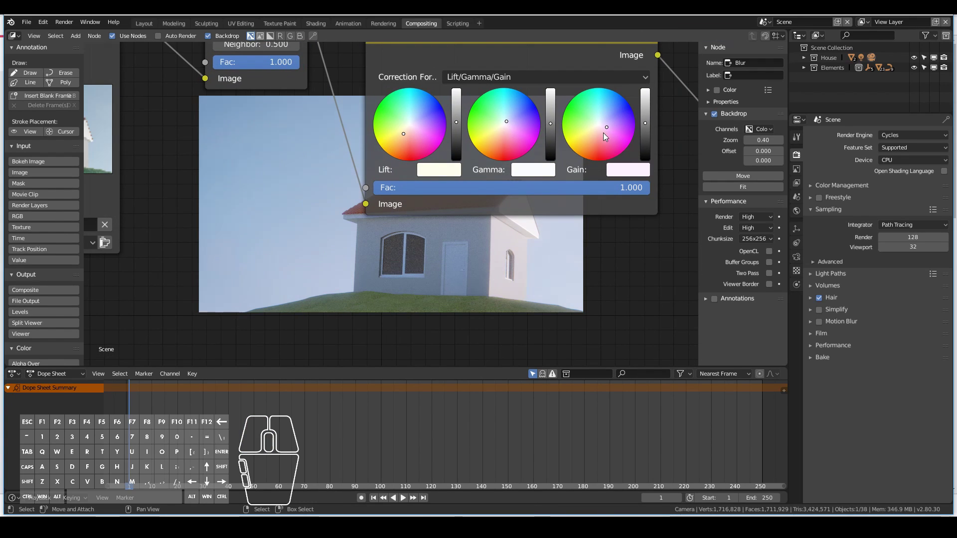
Insert a Hue Saturation Value node between Despeckle and Color Balance with Saturation about 1.109
scroll(303, 206, "down", 5)
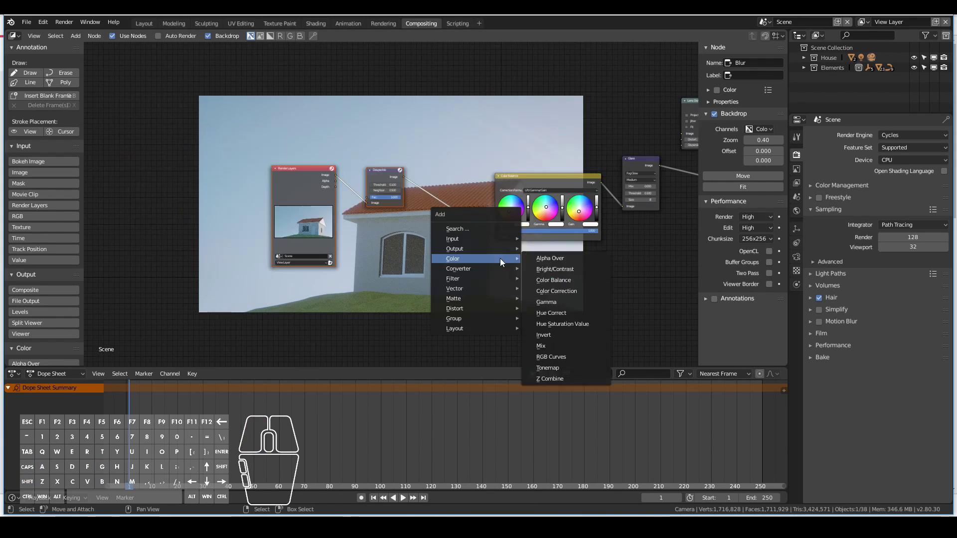
left_click(548, 328)
left_click(468, 209)
scroll(465, 186, "up", 5)
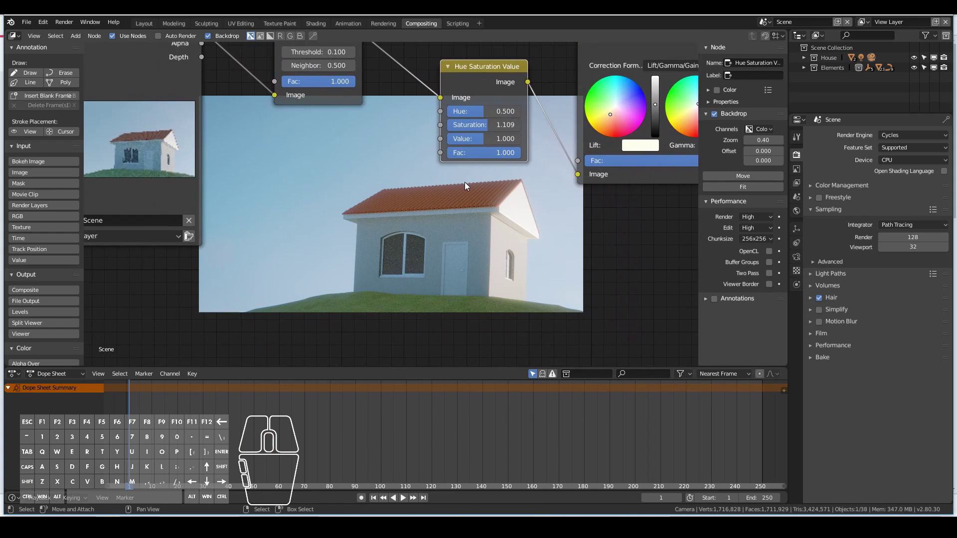
Insert a Bright/Contrast node between Hue Saturation Value and Color Balance with Contrast 2
scroll(465, 186, "down", 1)
key("shift+a")
mouse_move(396, 213)
left_click(490, 218)
left_click(523, 164)
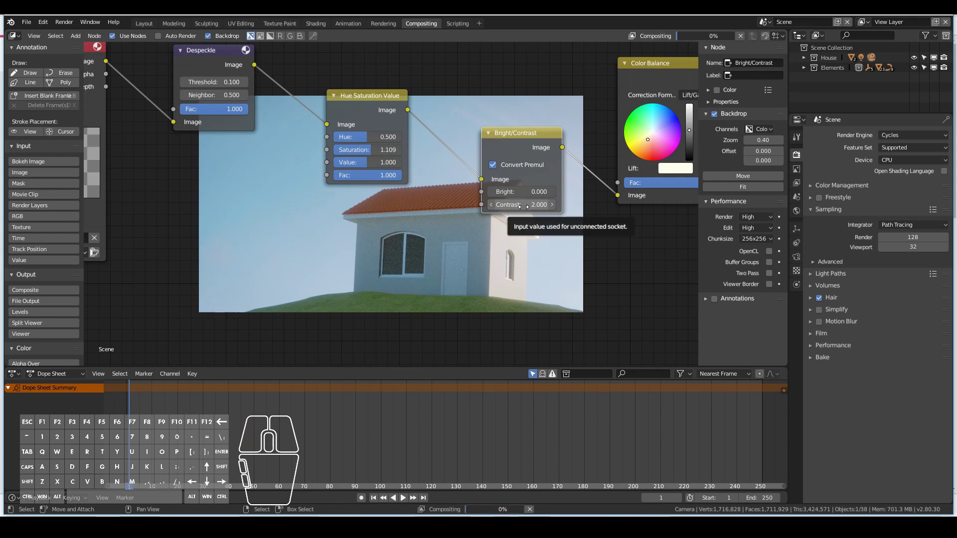
Display the Viewer Node image in the Rendering workspace
left_click(383, 23)
left_click(340, 36)
type("vie")
key("Return")
Save the composited Viewer Node image to disk under the name simple
scroll(259, 352, "down", 1)
key("shift+alt+s")
type("simple")
left_click(92, 345)
left_click(85, 300)
key("Return")
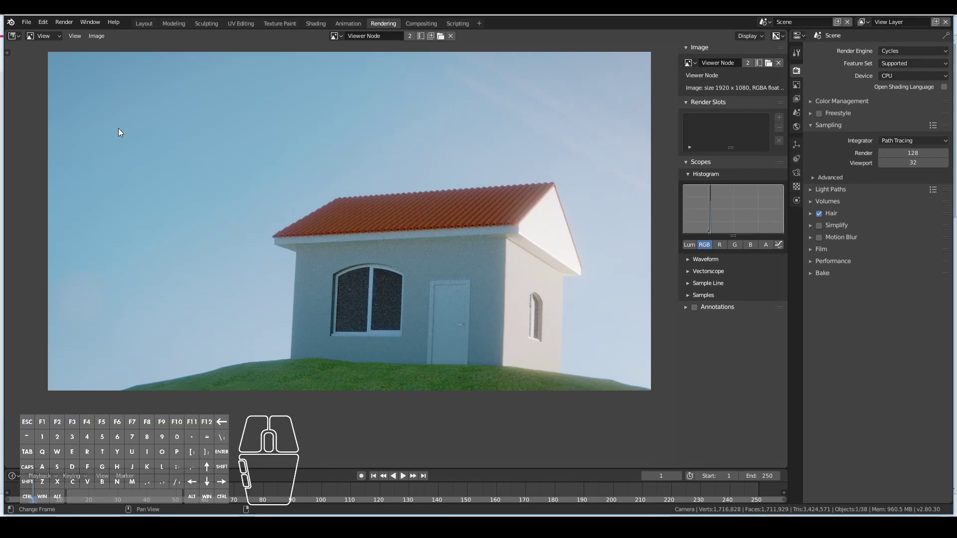